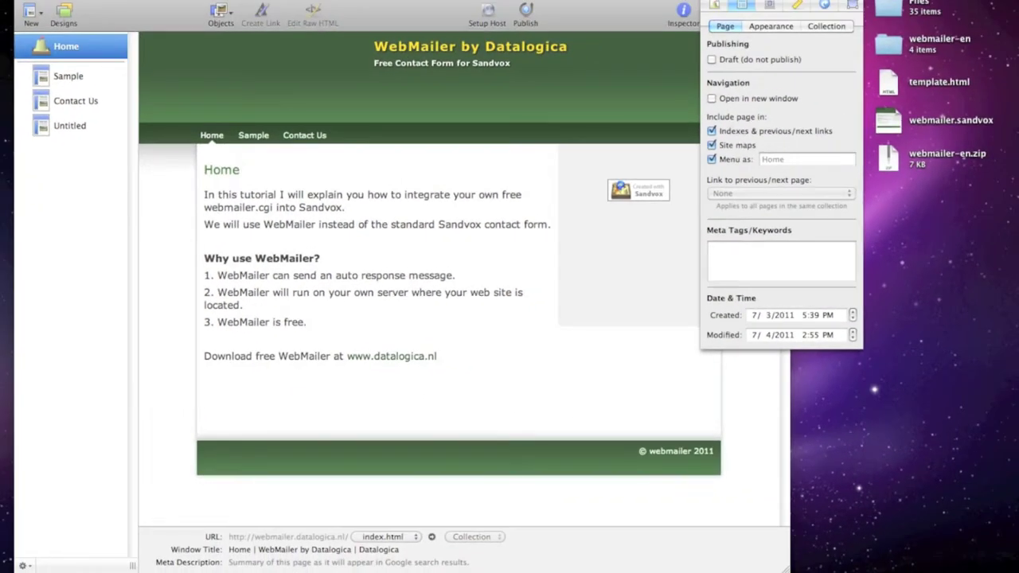
Step: Point out the downloaded webmailer-en.zip archive and the unpacked webmailer-en folder on the desktop
{"action": "left_click", "coordinate": [906, 234]}
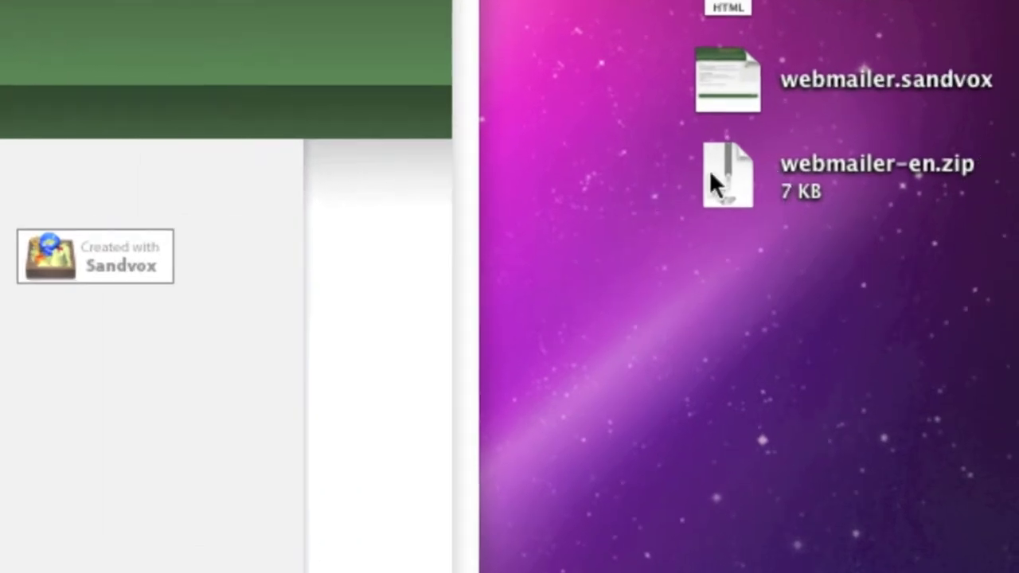
{"action": "left_click", "coordinate": [713, 173]}
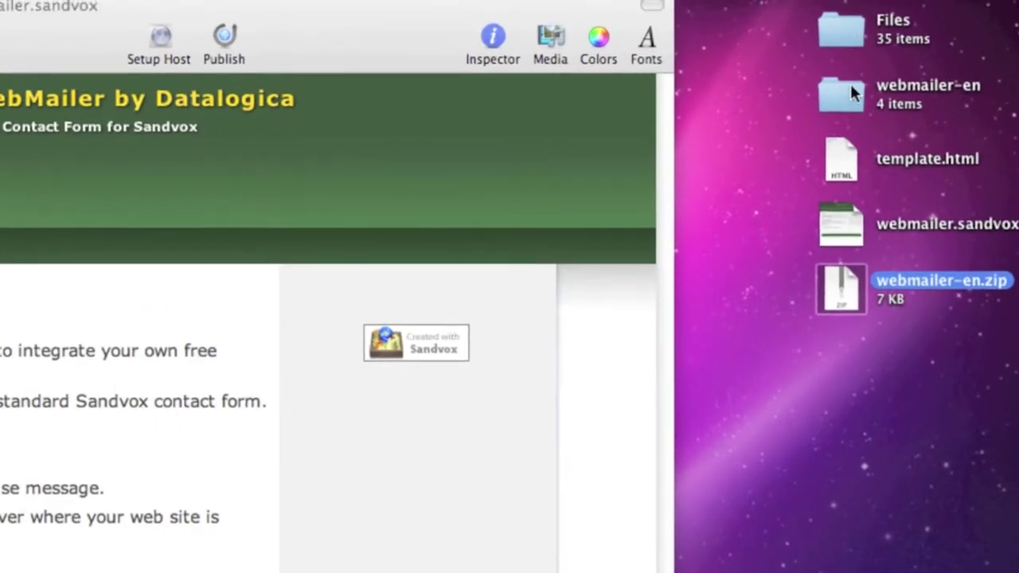
{"action": "left_click", "coordinate": [848, 87]}
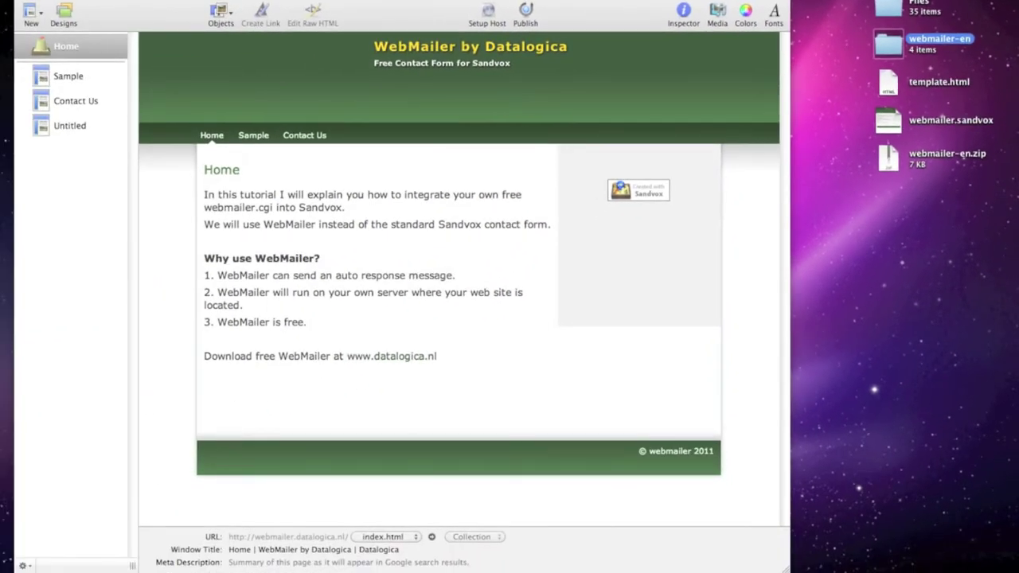
{"action": "left_click", "coordinate": [809, 411]}
Step: In the webmailer-en folder, point out readme.txt, template.html, sampleform.html and webmailer.cgi
{"action": "left_click", "coordinate": [259, 569]}
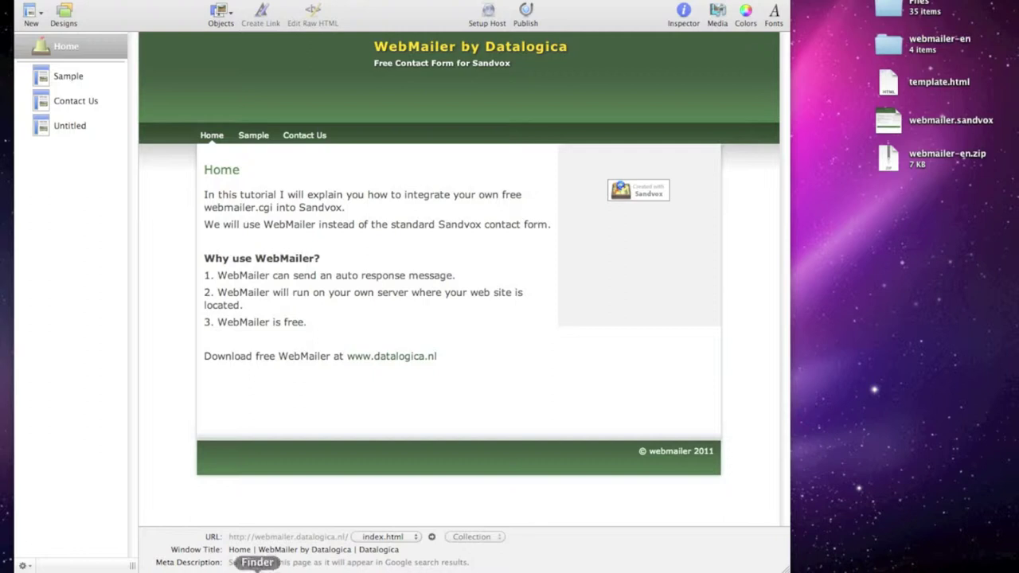
{"action": "left_click", "coordinate": [678, 220]}
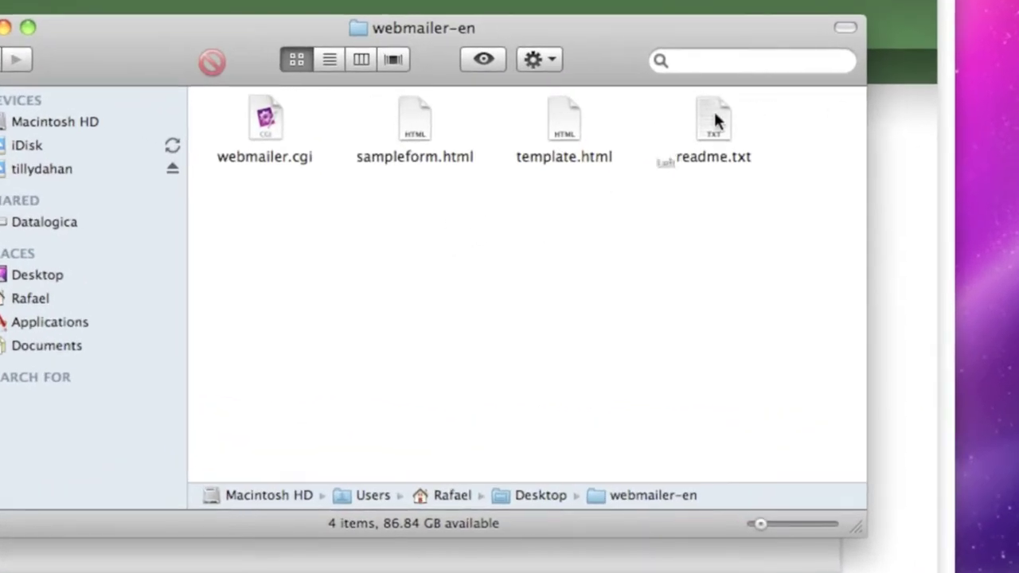
{"action": "left_click_drag", "start_coordinate": [858, 92], "coordinate": [646, 162]}
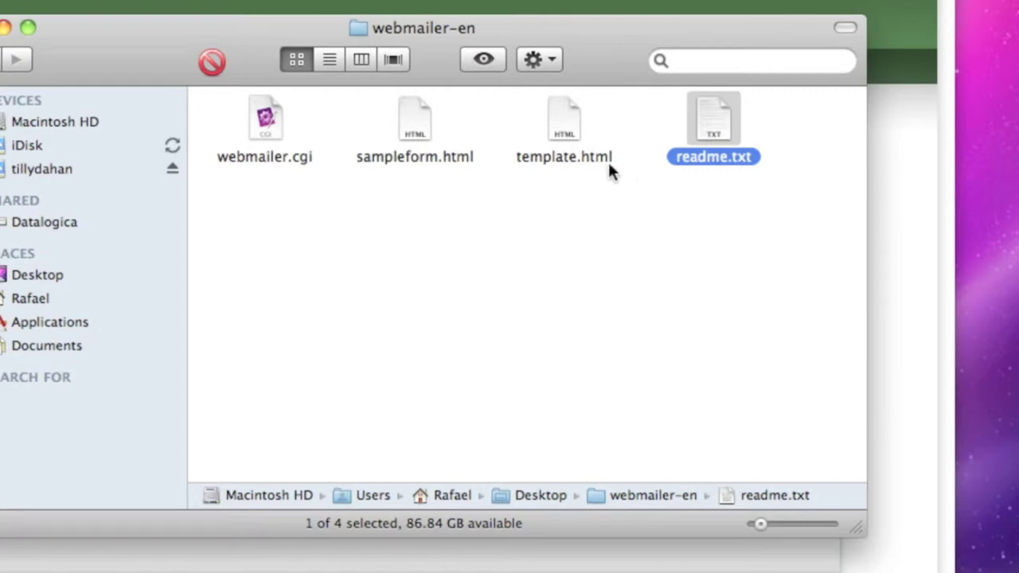
{"action": "left_click", "coordinate": [568, 126]}
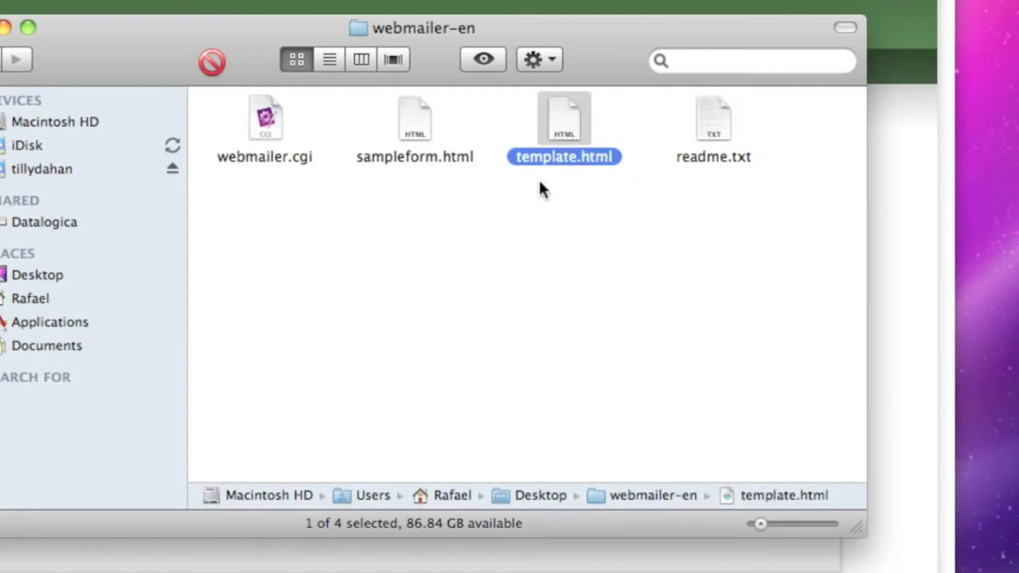
{"action": "left_click", "coordinate": [417, 128]}
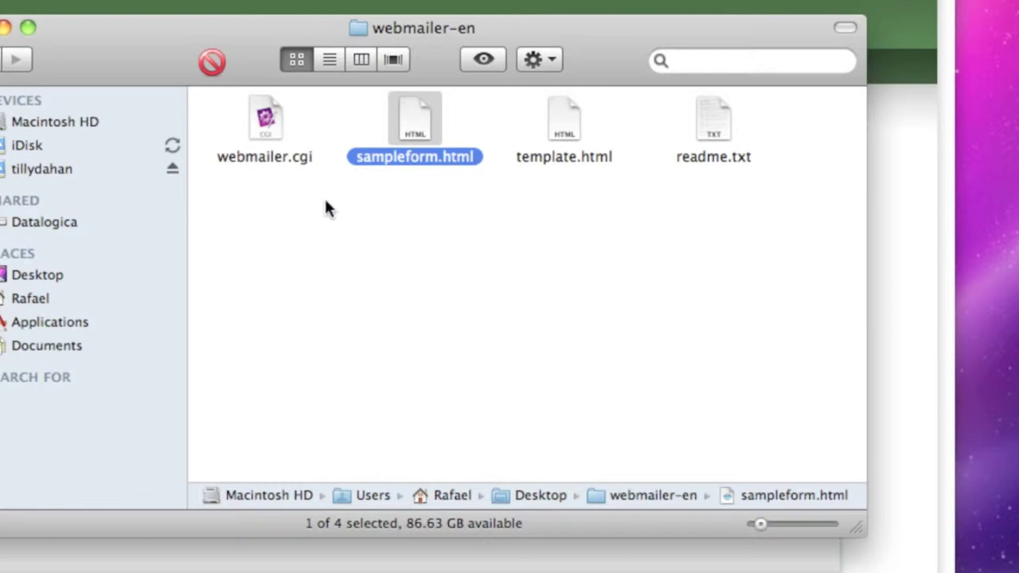
{"action": "left_click", "coordinate": [272, 121]}
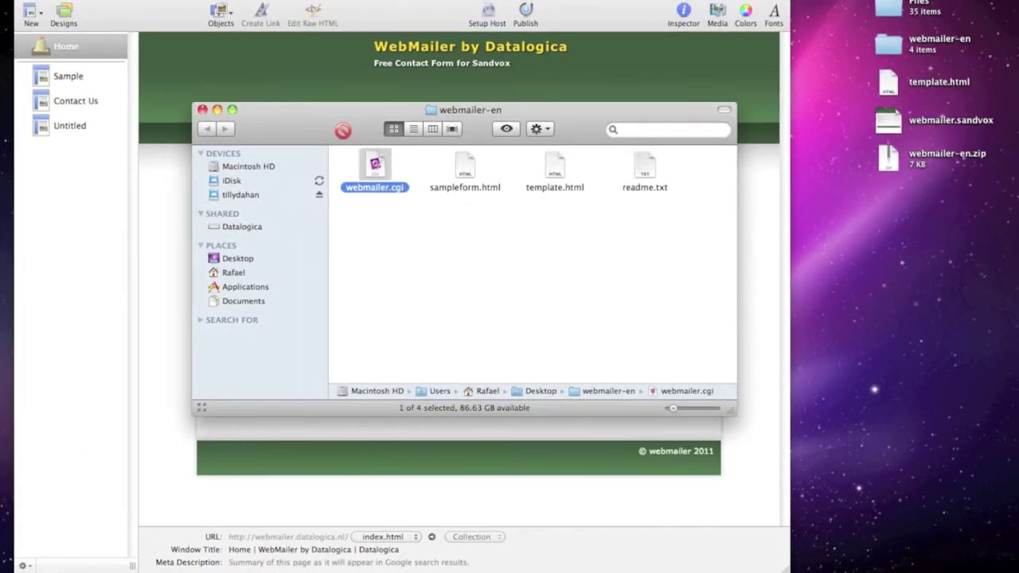
{"action": "key", "text": "super+m"}
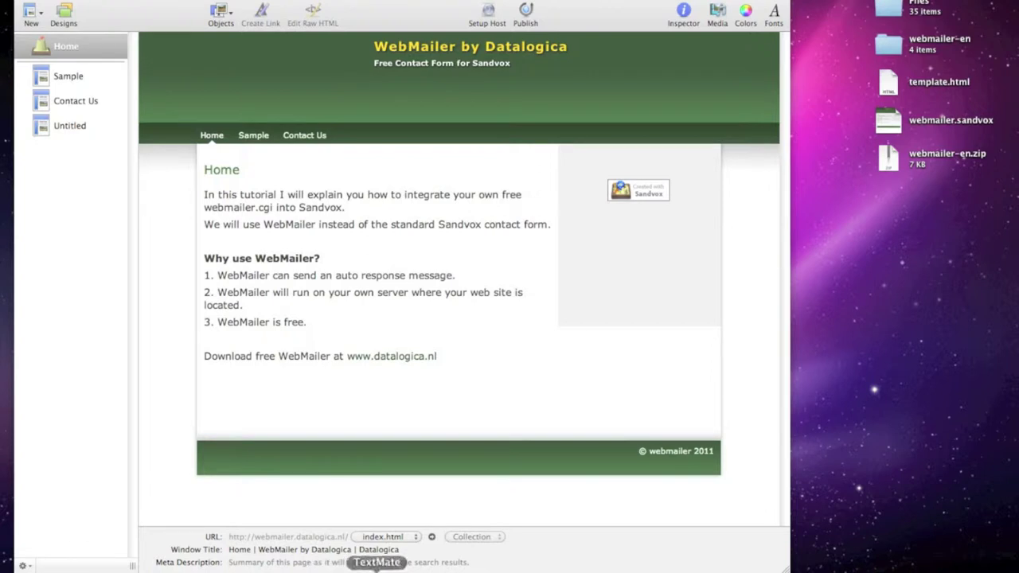
Step: Bring up webmailer.cgi in TextMate and highlight the perl path on line 1
{"action": "left_click", "coordinate": [377, 570]}
{"action": "scroll", "coordinate": [510, 287], "scroll_direction": "up", "scroll_amount": 7}
{"action": "left_click_drag", "start_coordinate": [141, 8], "coordinate": [256, 8]}
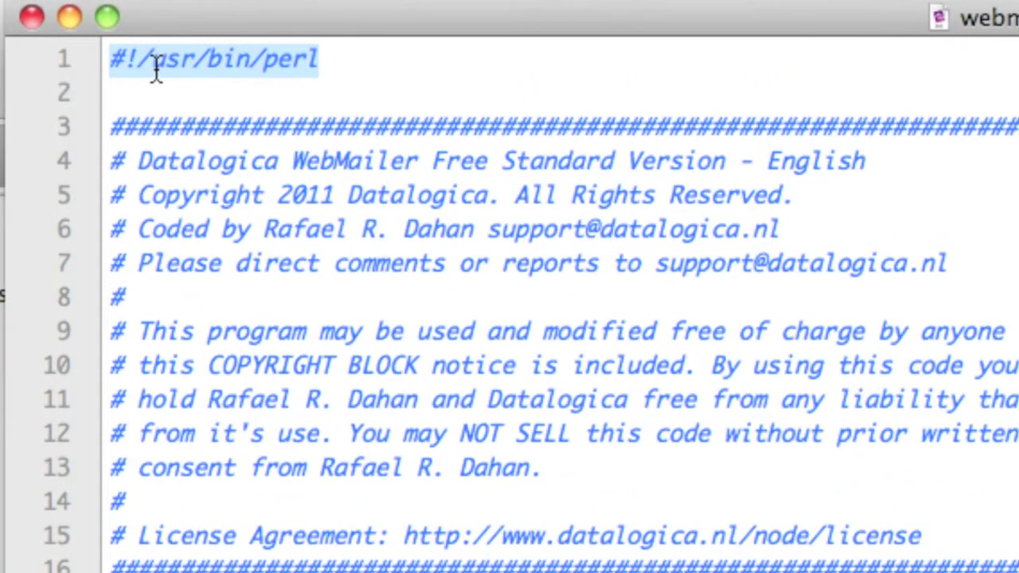
{"action": "left_click", "coordinate": [324, 67]}
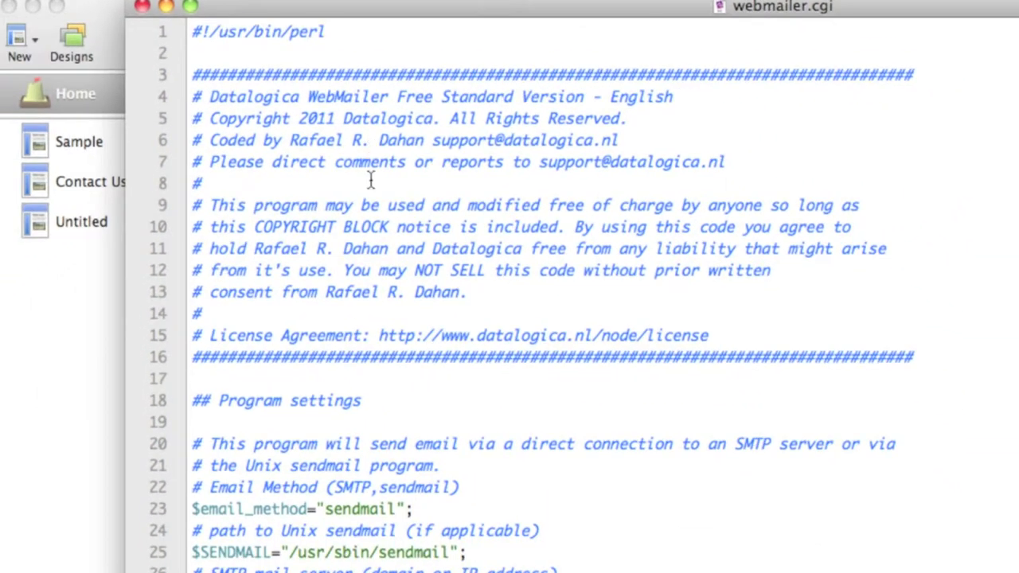
{"action": "scroll", "coordinate": [376, 196], "scroll_direction": "down", "scroll_amount": 7}
{"action": "scroll", "coordinate": [379, 203], "scroll_direction": "up", "scroll_amount": 1}
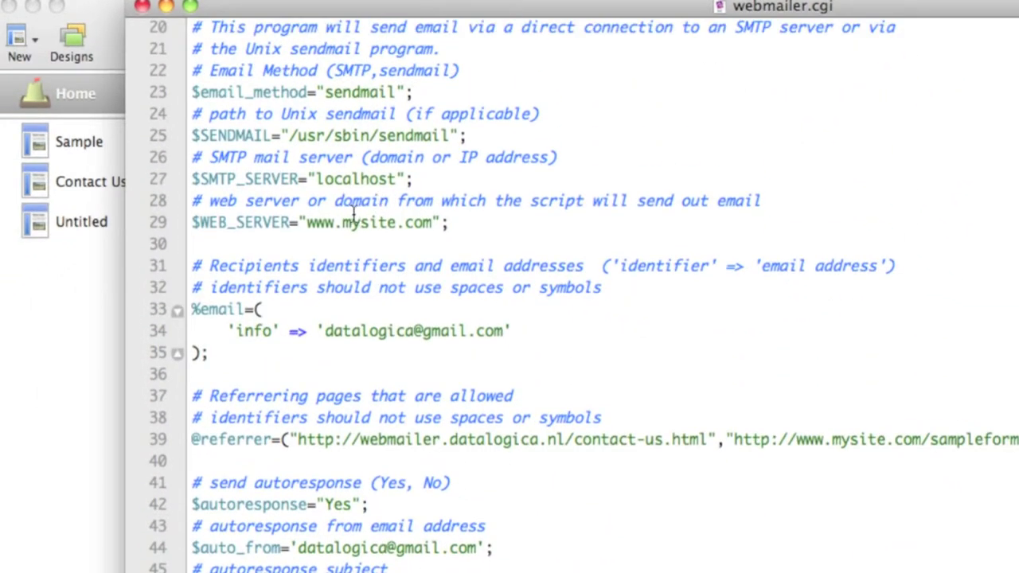
{"action": "left_click_drag", "start_coordinate": [306, 222], "coordinate": [433, 222]}
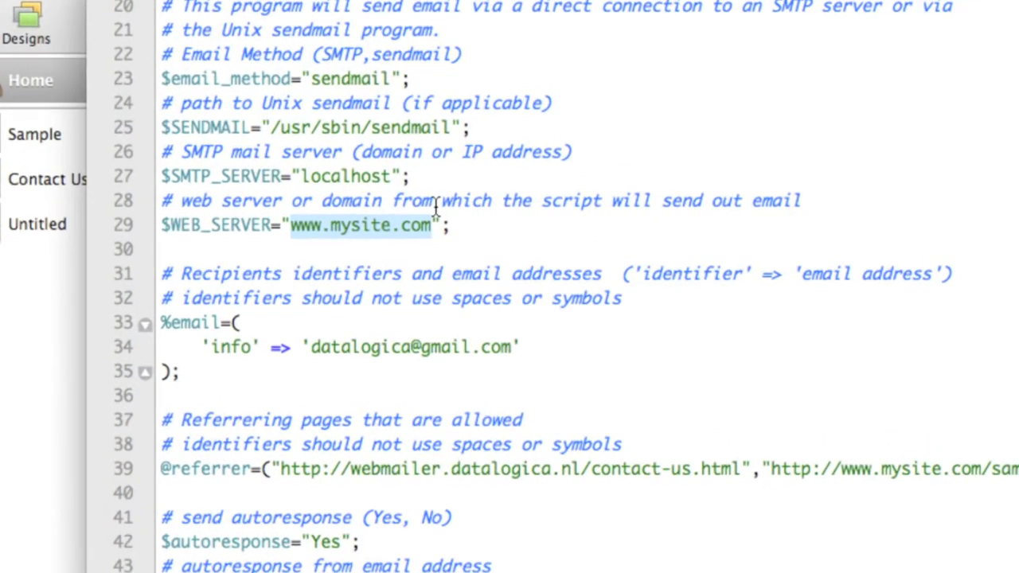
{"action": "left_click_drag", "start_coordinate": [312, 347], "coordinate": [514, 344]}
{"action": "scroll", "coordinate": [558, 287], "scroll_direction": "down", "scroll_amount": 3}
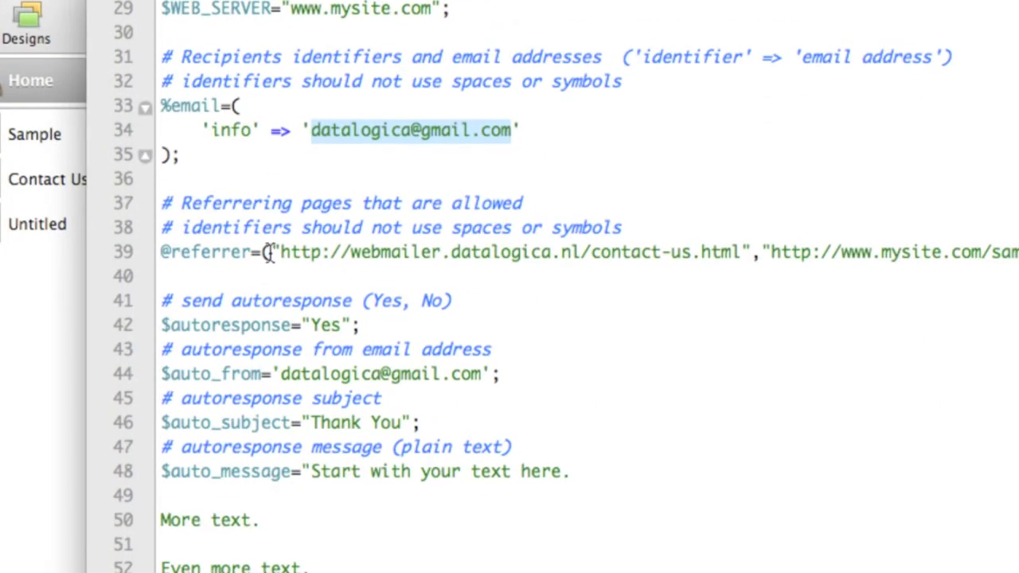
{"action": "left_click_drag", "start_coordinate": [279, 252], "coordinate": [735, 251]}
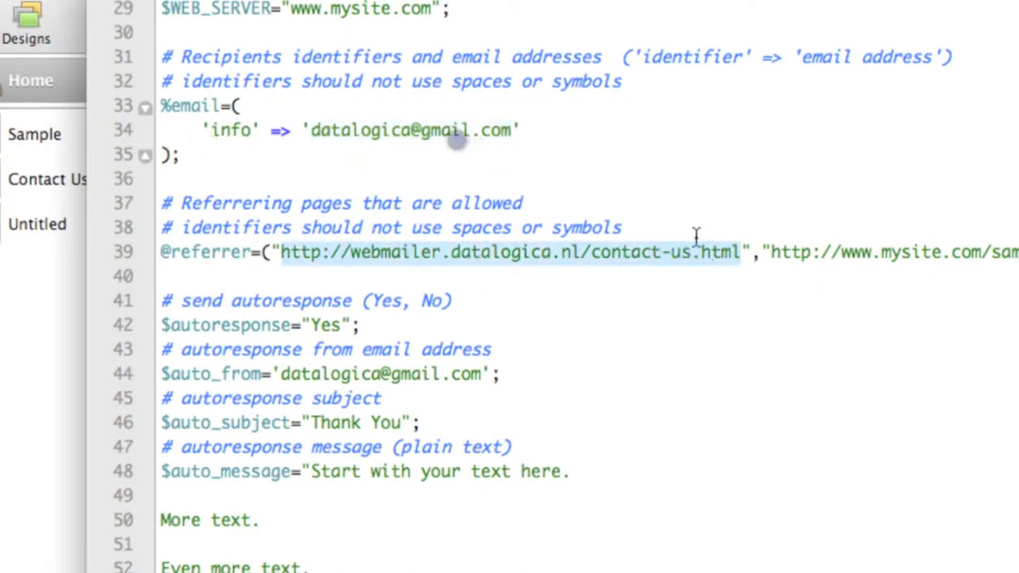
{"action": "scroll", "coordinate": [687, 179], "scroll_direction": "down", "scroll_amount": 1}
{"action": "scroll", "coordinate": [688, 177], "scroll_direction": "down", "scroll_amount": 2}
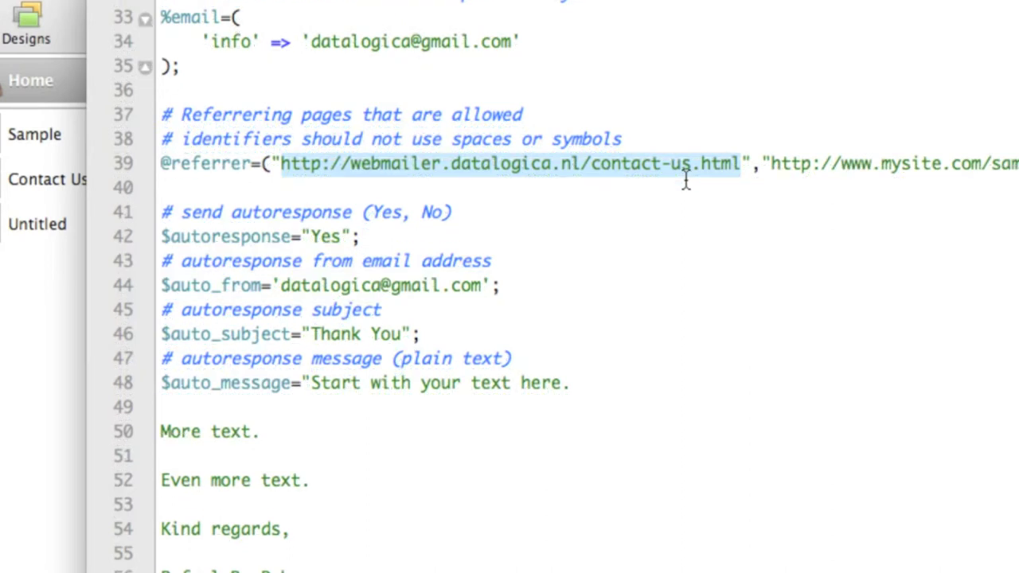
{"action": "scroll", "coordinate": [686, 180], "scroll_direction": "down", "scroll_amount": 1}
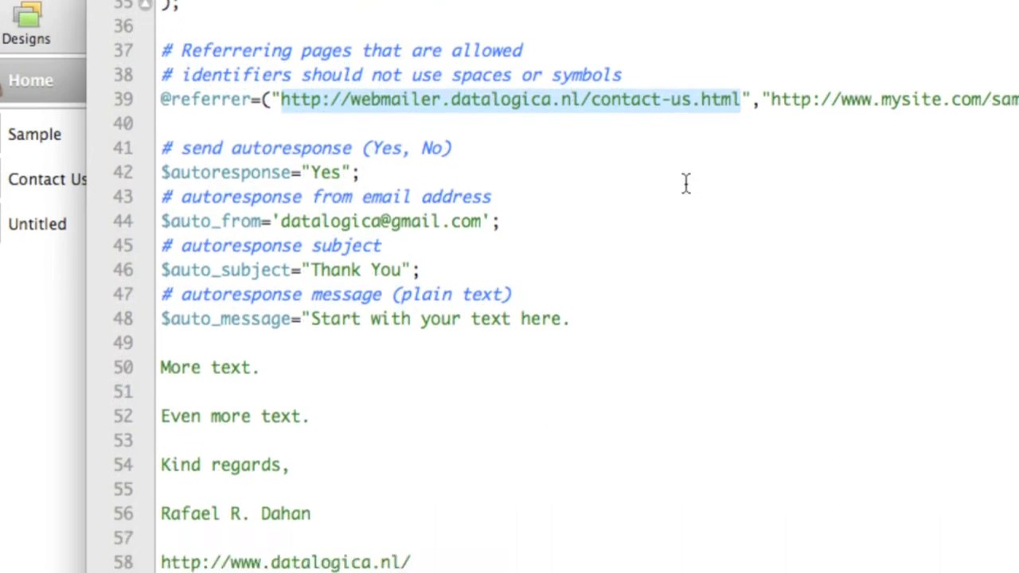
Step: Review the autoresponse settings: Yes, sender address, Thank You subject and message text
{"action": "double_click", "coordinate": [318, 172]}
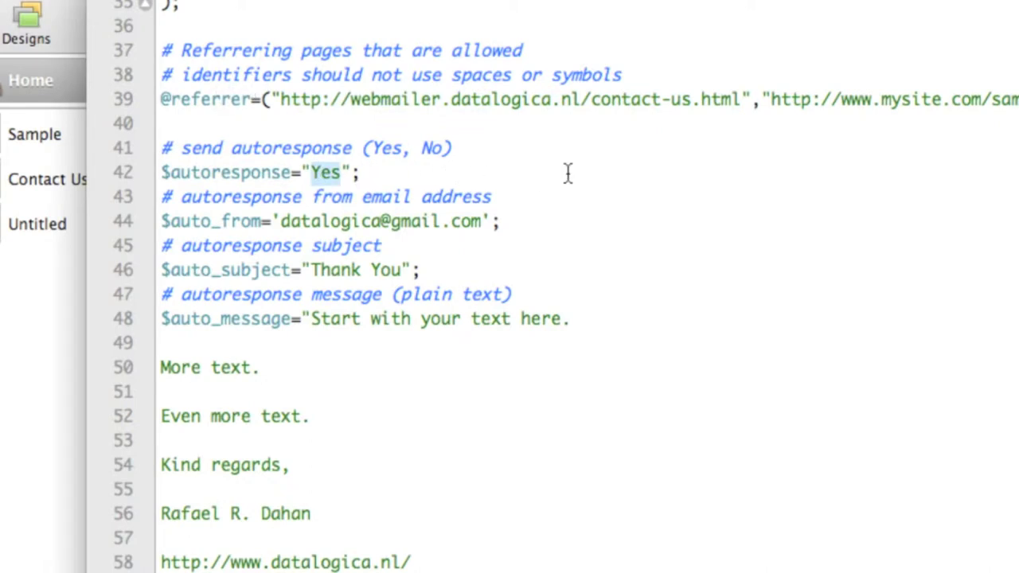
{"action": "scroll", "coordinate": [568, 179], "scroll_direction": "down", "scroll_amount": 1}
{"action": "scroll", "coordinate": [567, 175], "scroll_direction": "down", "scroll_amount": 1}
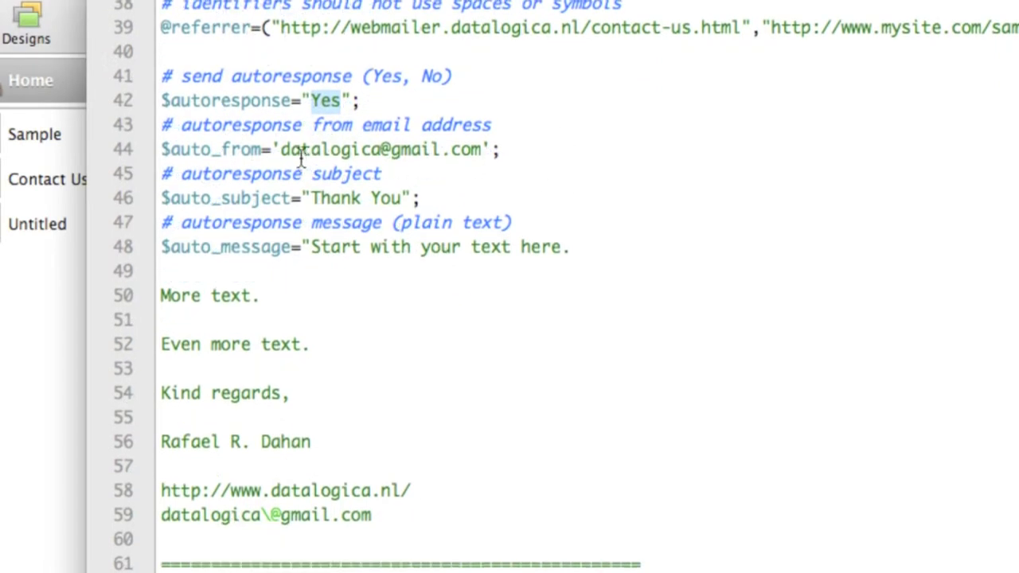
{"action": "left_click_drag", "start_coordinate": [279, 151], "coordinate": [482, 151]}
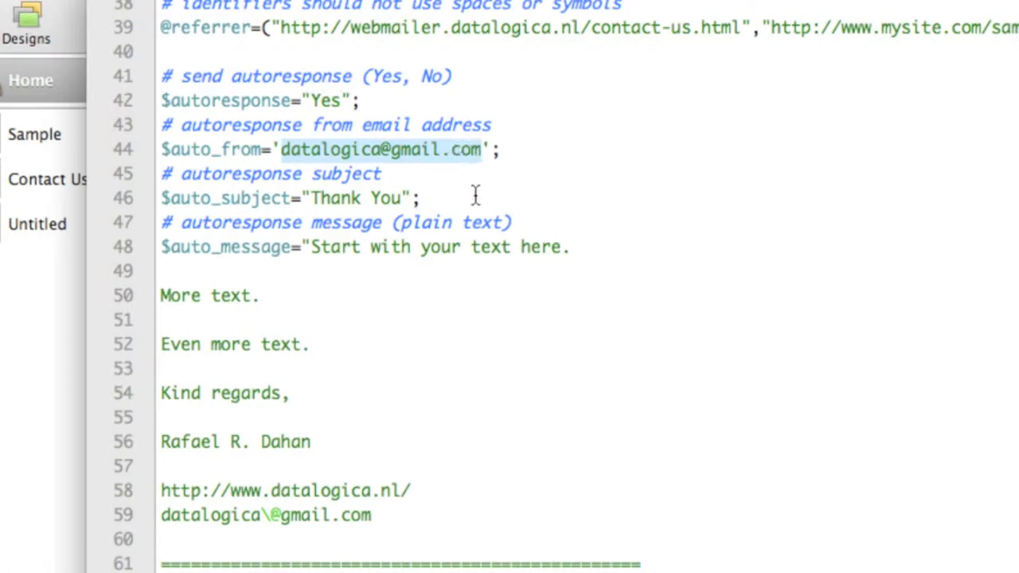
{"action": "scroll", "coordinate": [474, 195], "scroll_direction": "down", "scroll_amount": 1}
{"action": "scroll", "coordinate": [475, 195], "scroll_direction": "down", "scroll_amount": 1}
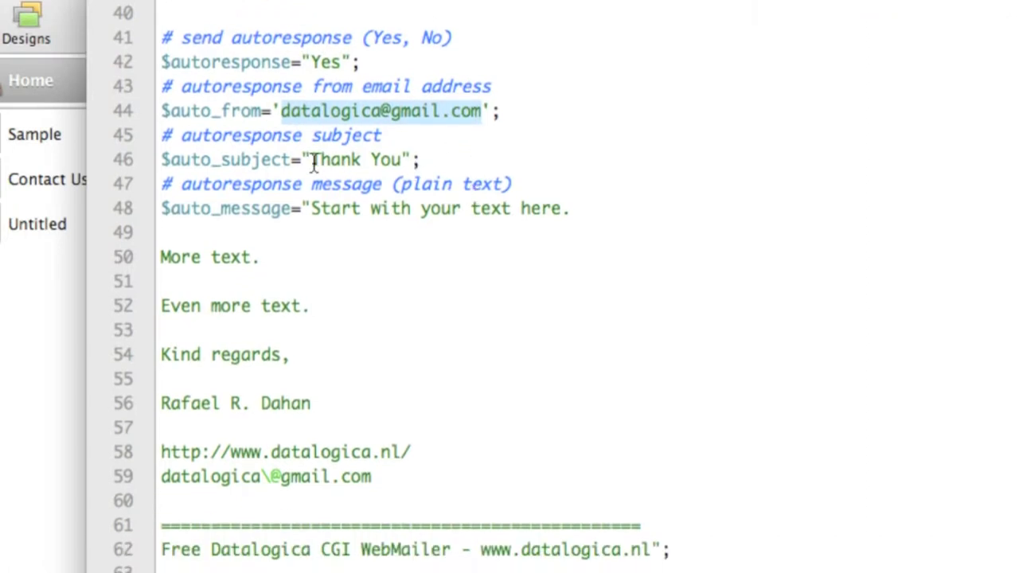
{"action": "left_click_drag", "start_coordinate": [311, 160], "coordinate": [401, 159]}
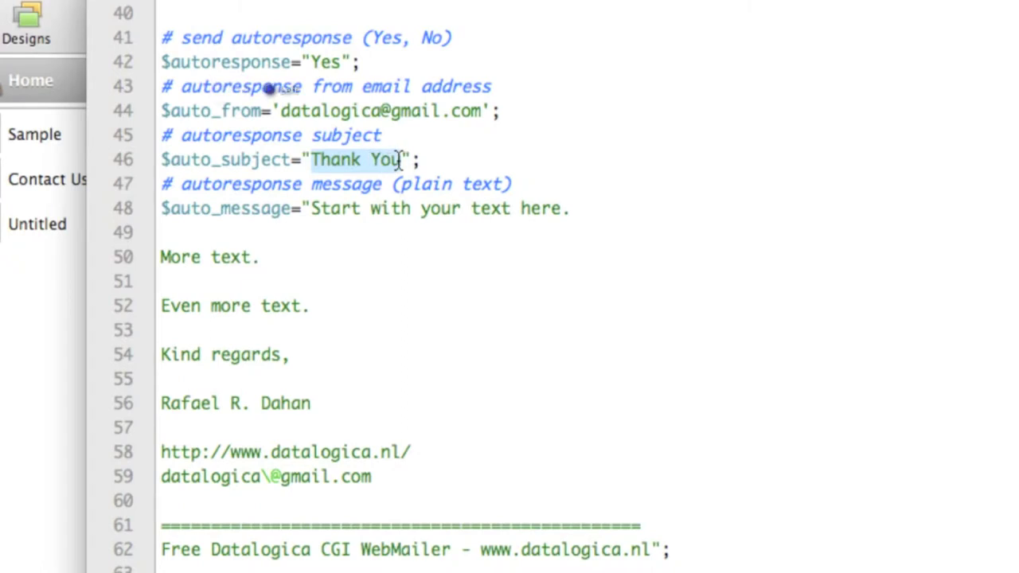
{"action": "scroll", "coordinate": [636, 187], "scroll_direction": "down", "scroll_amount": 4}
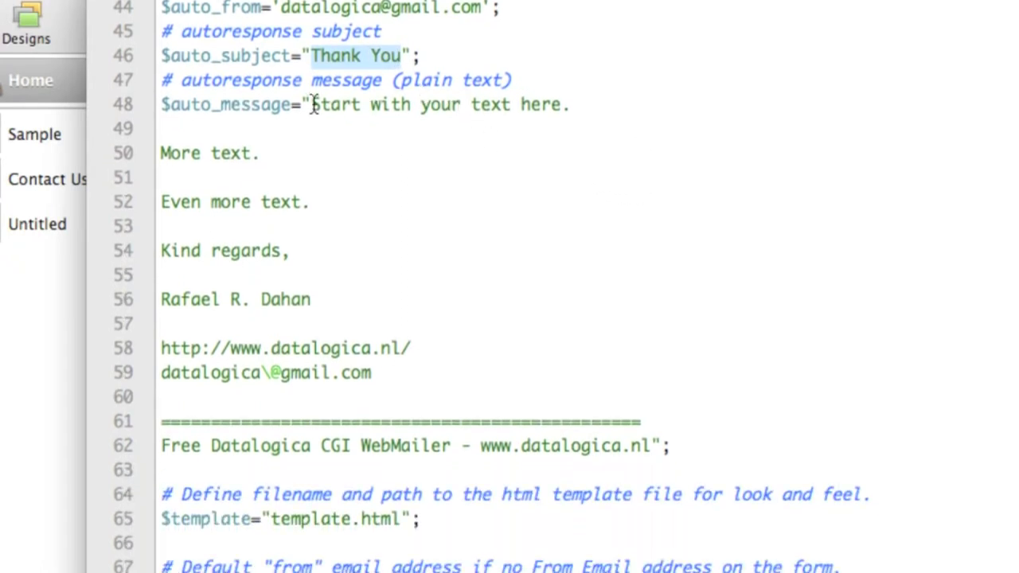
{"action": "left_click_drag", "start_coordinate": [311, 104], "coordinate": [385, 363]}
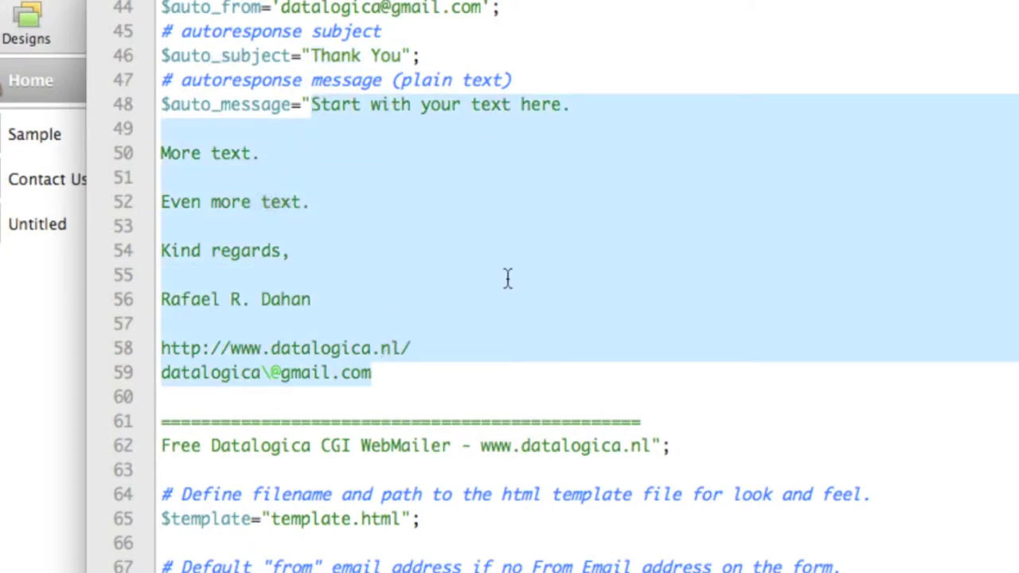
Step: Highlight 'Free' in the message footer, then the $template setting value
{"action": "scroll", "coordinate": [506, 271], "scroll_direction": "down", "scroll_amount": 1}
{"action": "scroll", "coordinate": [507, 282], "scroll_direction": "down", "scroll_amount": 4}
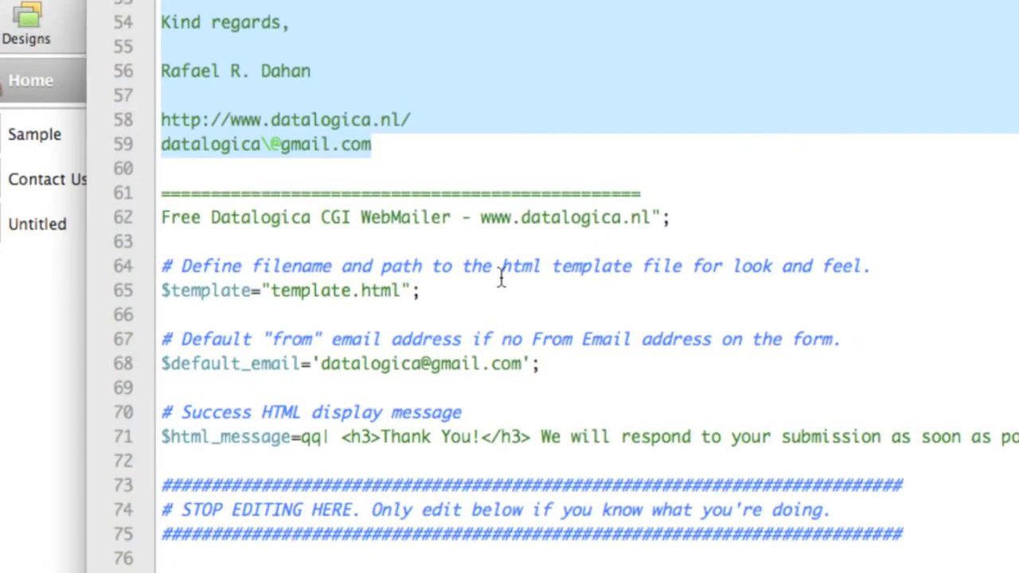
{"action": "left_click_drag", "start_coordinate": [163, 217], "coordinate": [208, 218]}
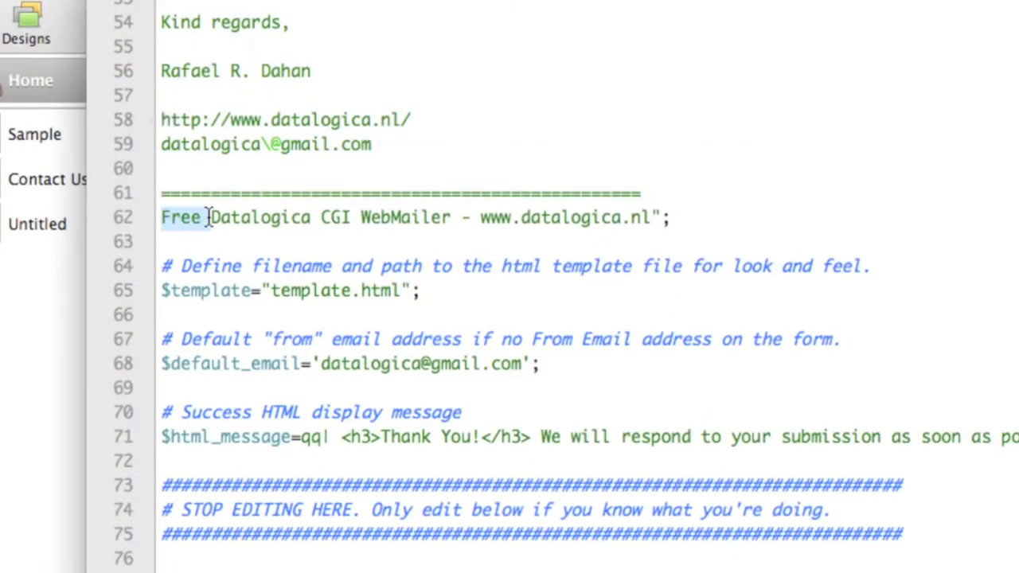
{"action": "left_click", "coordinate": [208, 218]}
{"action": "scroll", "coordinate": [268, 240], "scroll_direction": "down", "scroll_amount": 2}
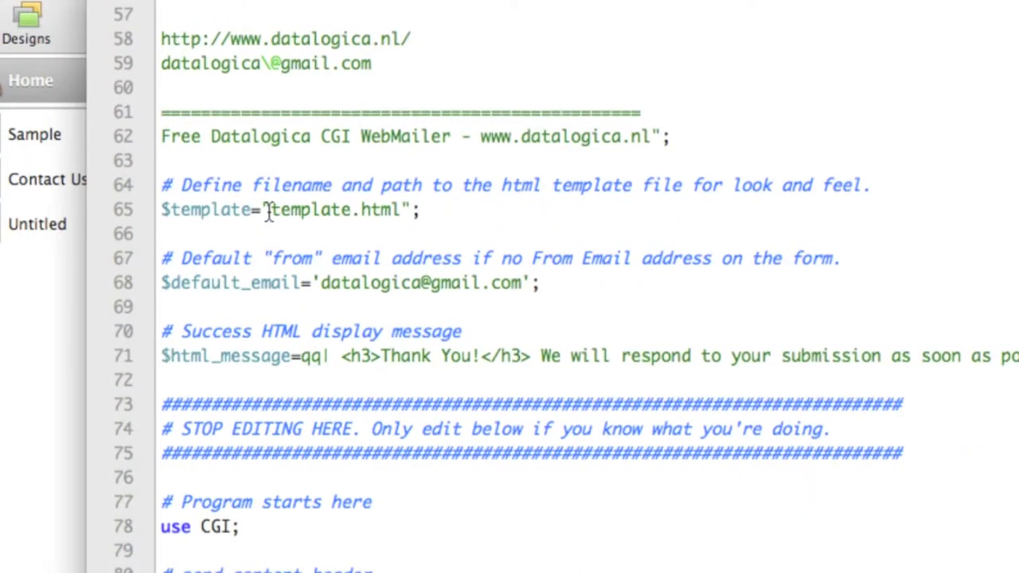
{"action": "left_click_drag", "start_coordinate": [270, 209], "coordinate": [404, 209]}
Step: Select the $default_email sender address, highlight the STOP EDITING warning, and close webmailer.cgi
{"action": "scroll", "coordinate": [532, 218], "scroll_direction": "down", "scroll_amount": 1}
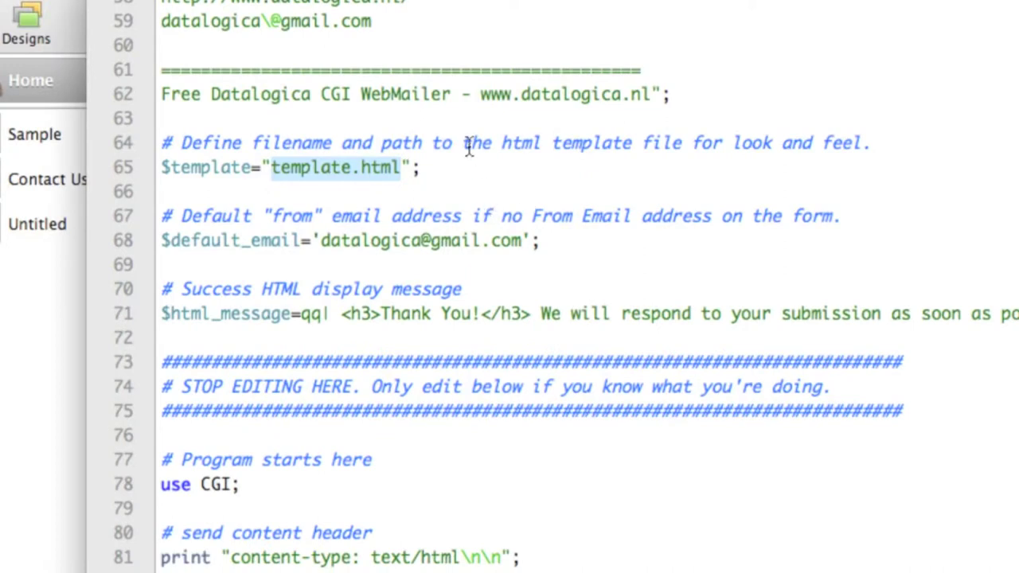
{"action": "scroll", "coordinate": [388, 230], "scroll_direction": "down", "scroll_amount": 2}
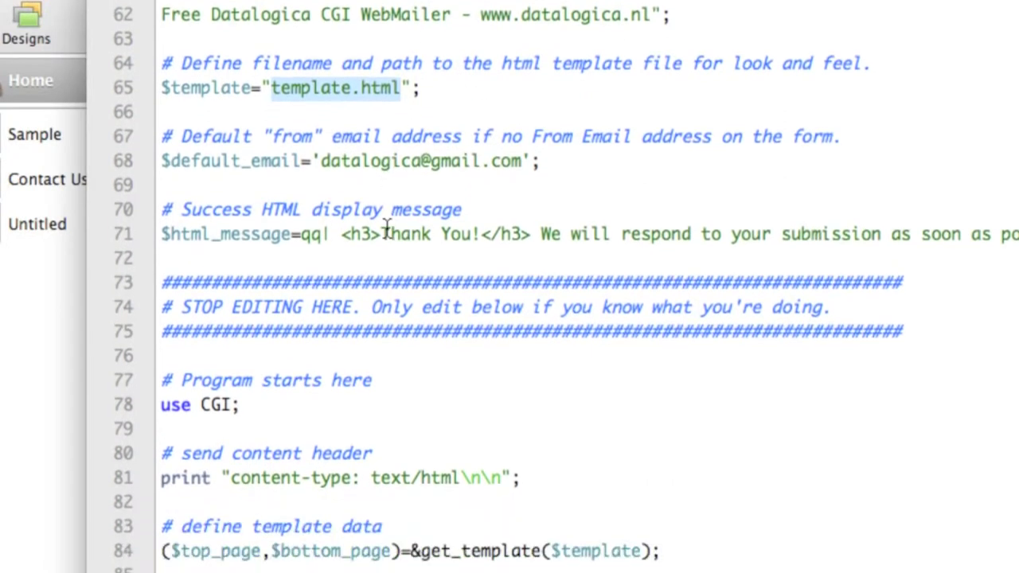
{"action": "left_click_drag", "start_coordinate": [322, 161], "coordinate": [522, 161]}
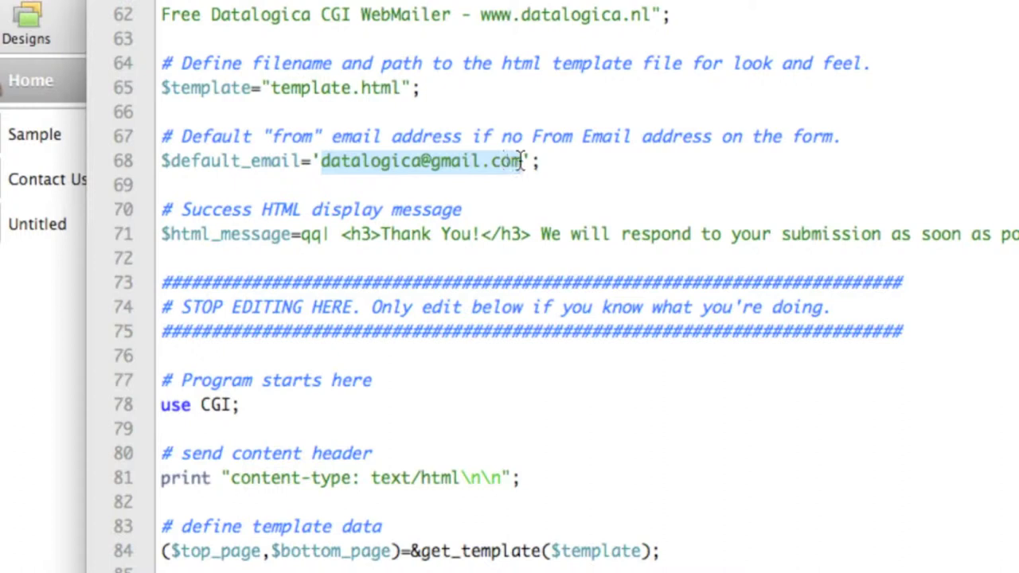
{"action": "left_click", "coordinate": [230, 259]}
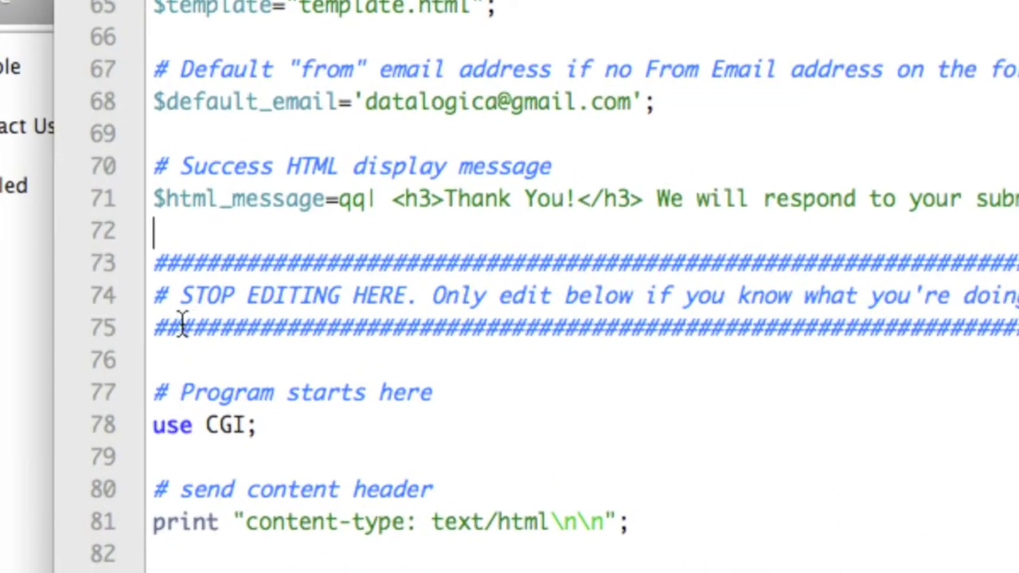
{"action": "left_click_drag", "start_coordinate": [182, 298], "coordinate": [334, 301]}
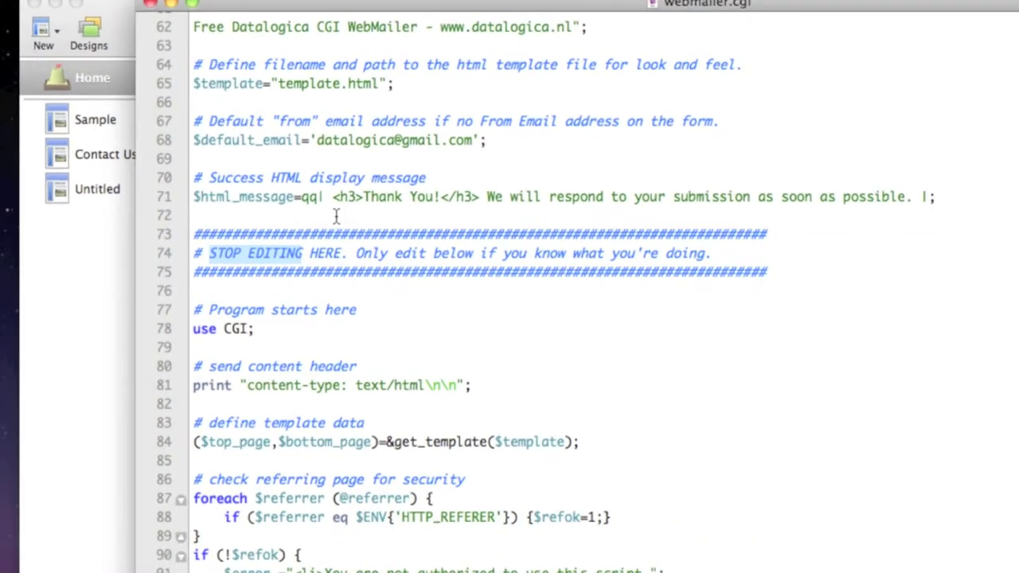
{"action": "key", "text": "super+w"}
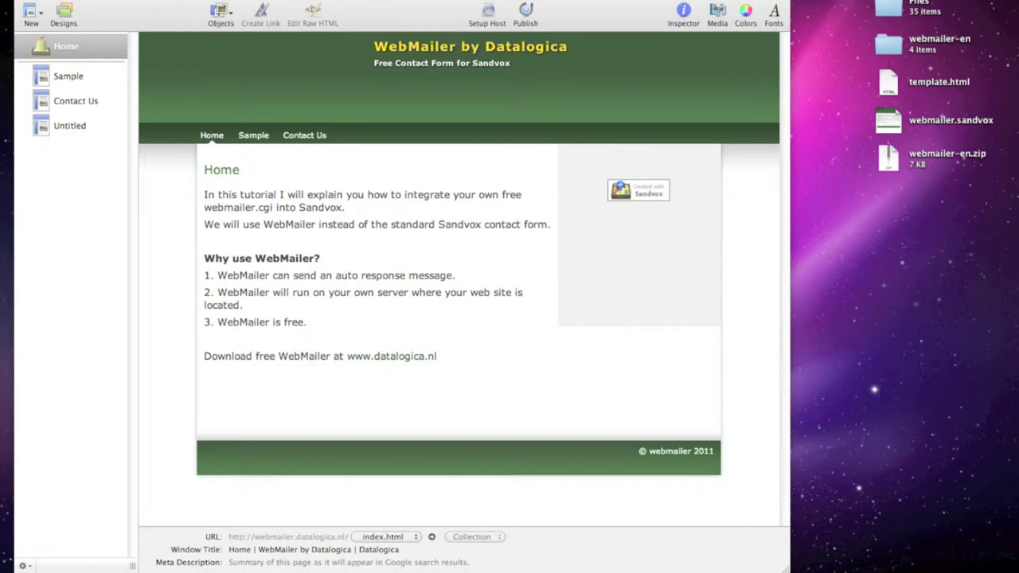
Step: Browse the Sample, Contact Us and Untitled pages, return to Contact Us and show the new page types
{"action": "left_click", "coordinate": [58, 75]}
{"action": "left_click", "coordinate": [59, 77]}
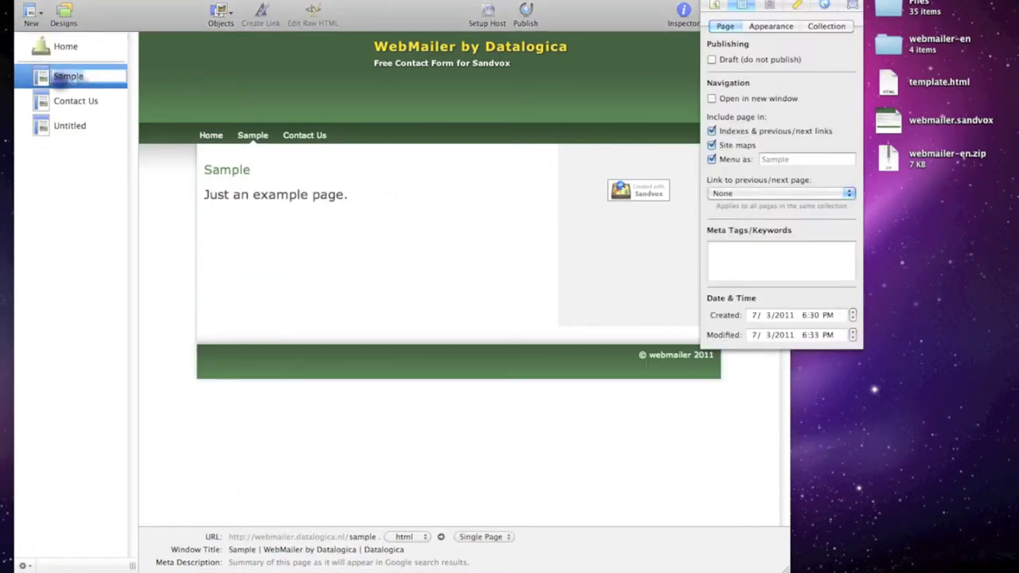
{"action": "left_click", "coordinate": [61, 78]}
{"action": "left_click", "coordinate": [84, 101]}
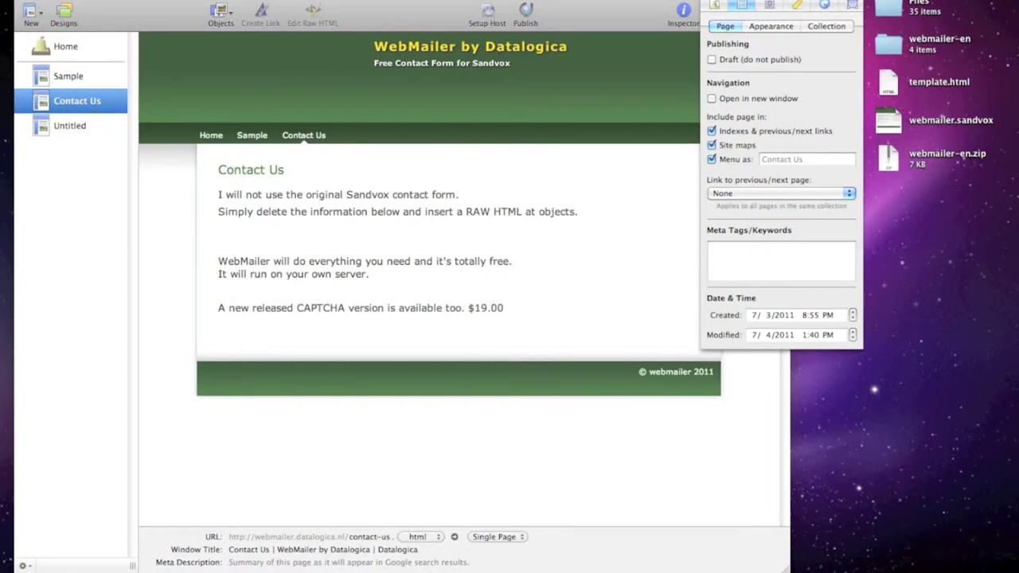
{"action": "left_click", "coordinate": [70, 125]}
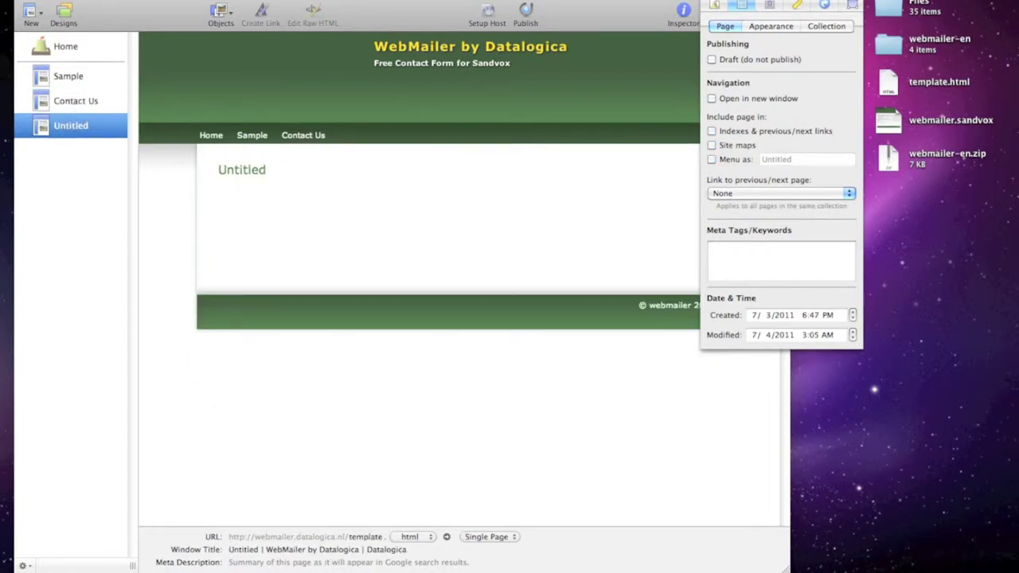
{"action": "left_click", "coordinate": [76, 101]}
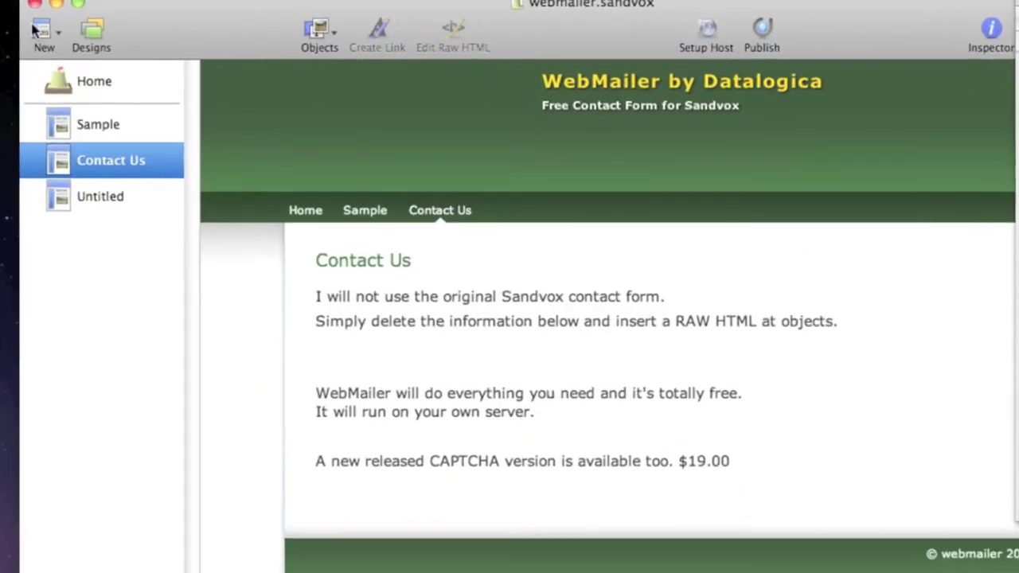
{"action": "left_click", "coordinate": [40, 29]}
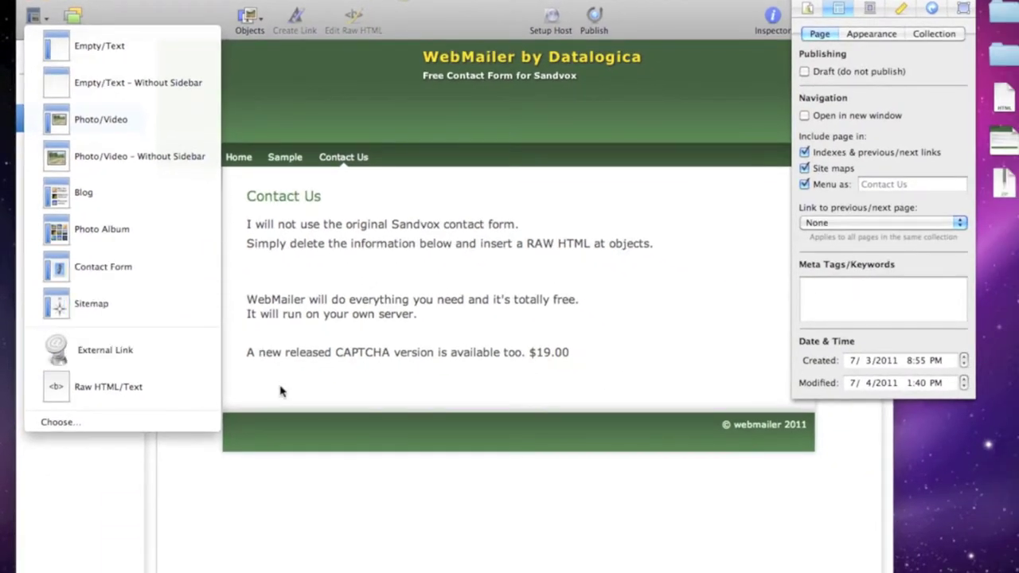
Step: Insert a Contact Form on Contact Us and turn on its sidebar with the Sandvox badge
{"action": "left_click", "coordinate": [280, 391]}
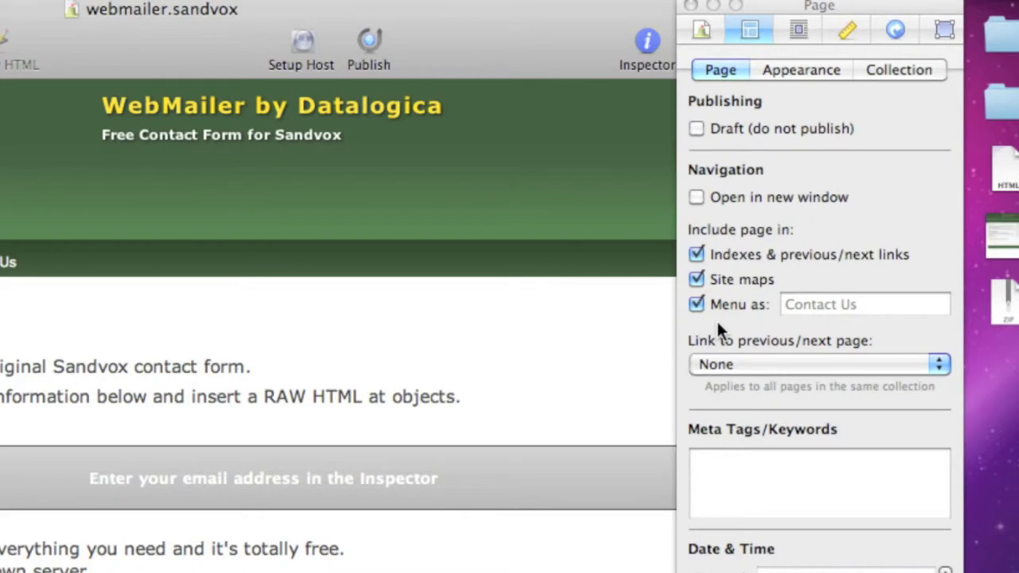
{"action": "left_click", "coordinate": [776, 78]}
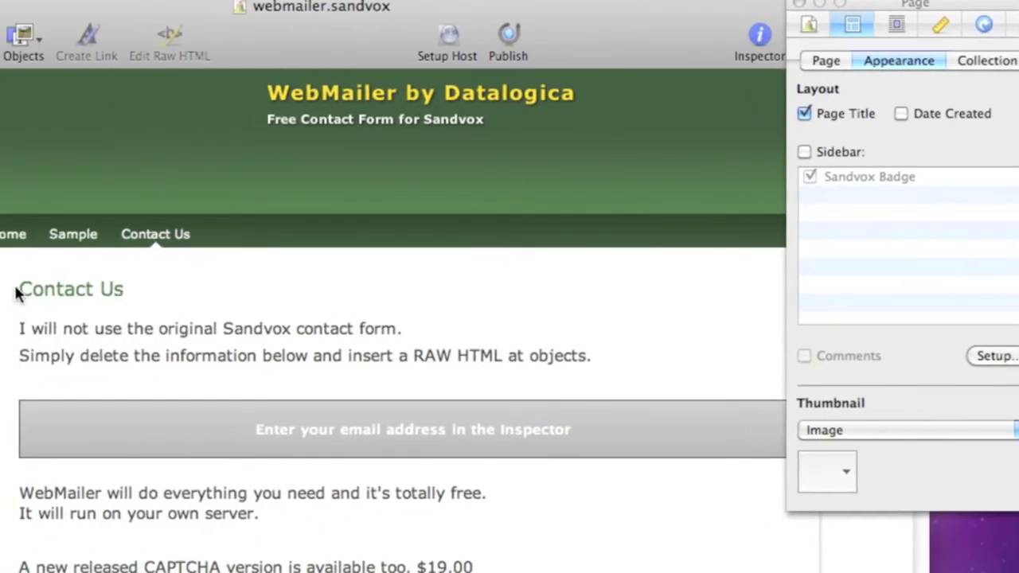
{"action": "left_click_drag", "start_coordinate": [20, 290], "coordinate": [125, 289]}
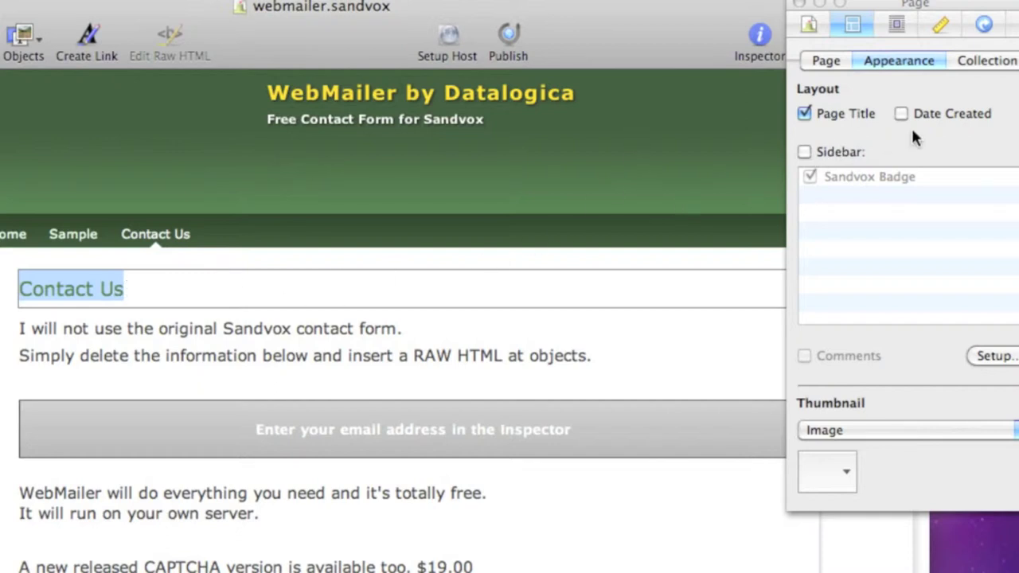
{"action": "left_click", "coordinate": [844, 152]}
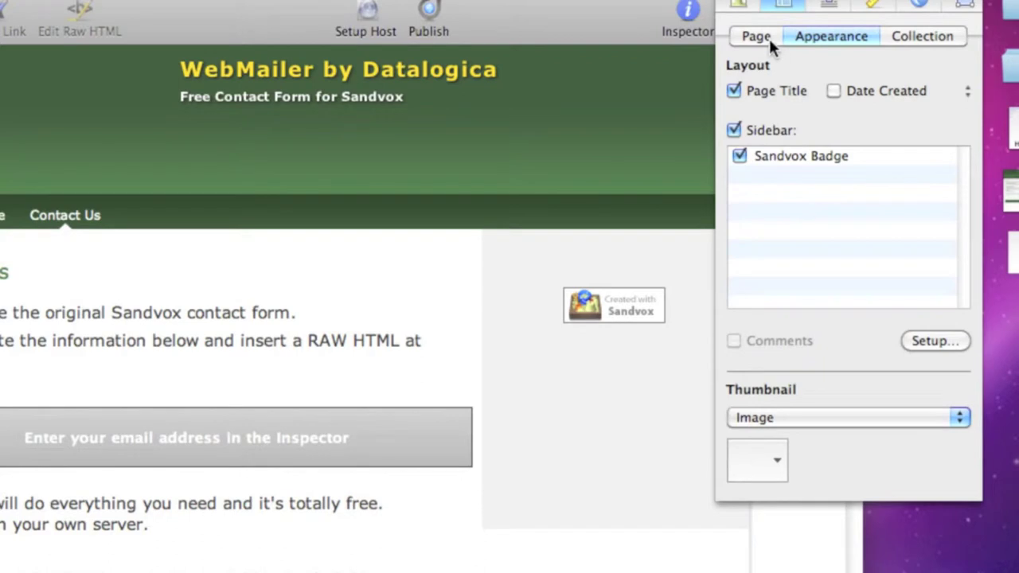
{"action": "left_click", "coordinate": [769, 38]}
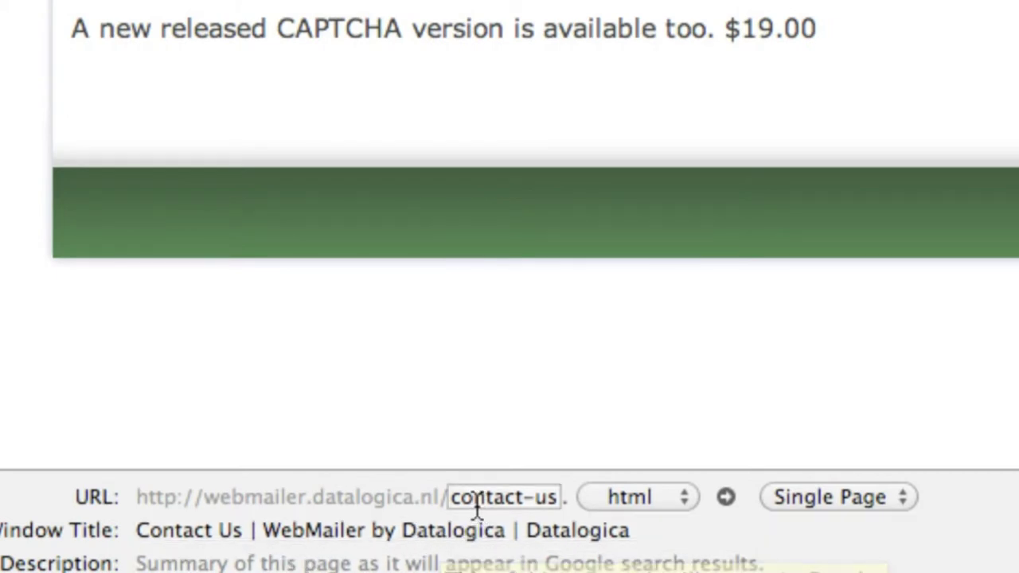
{"action": "left_click", "coordinate": [553, 500]}
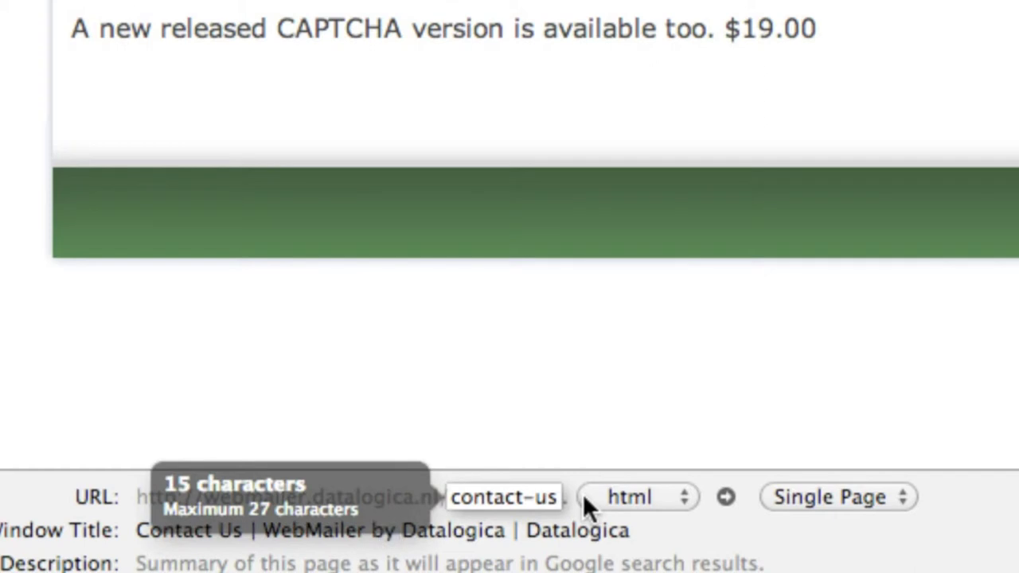
{"action": "key", "text": "BackSpace"}
{"action": "key", "text": "BackSpace"}
{"action": "type", "text": "me"}
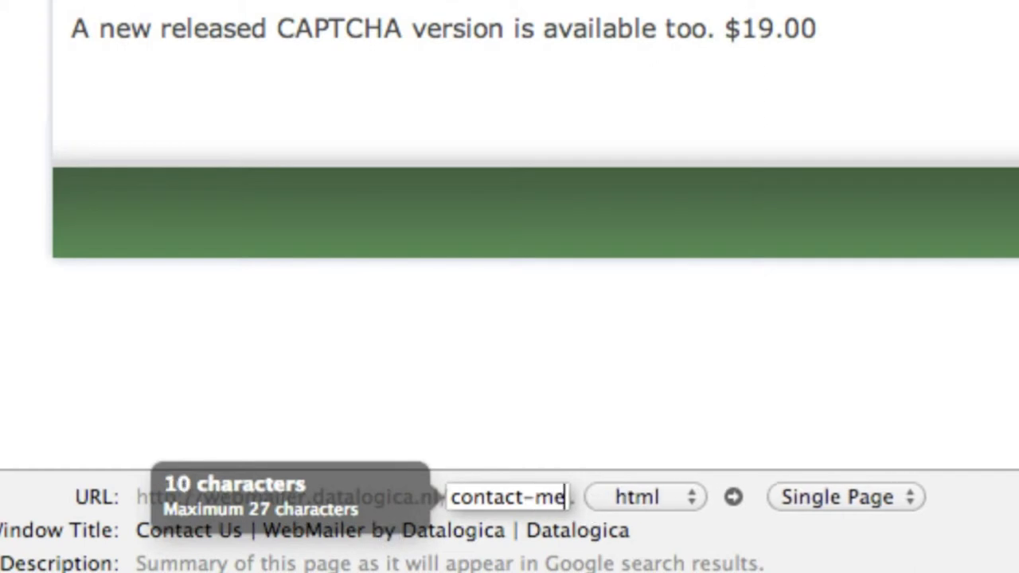
{"action": "key", "text": "BackSpace"}
{"action": "key", "text": "BackSpace"}
{"action": "key", "text": "BackSpace"}
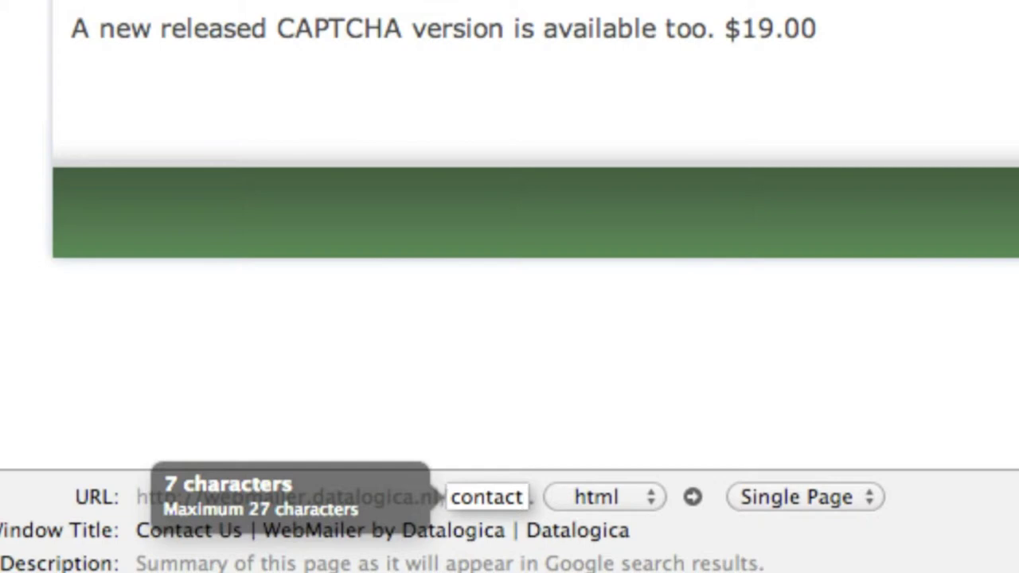
{"action": "type", "text": "-us"}
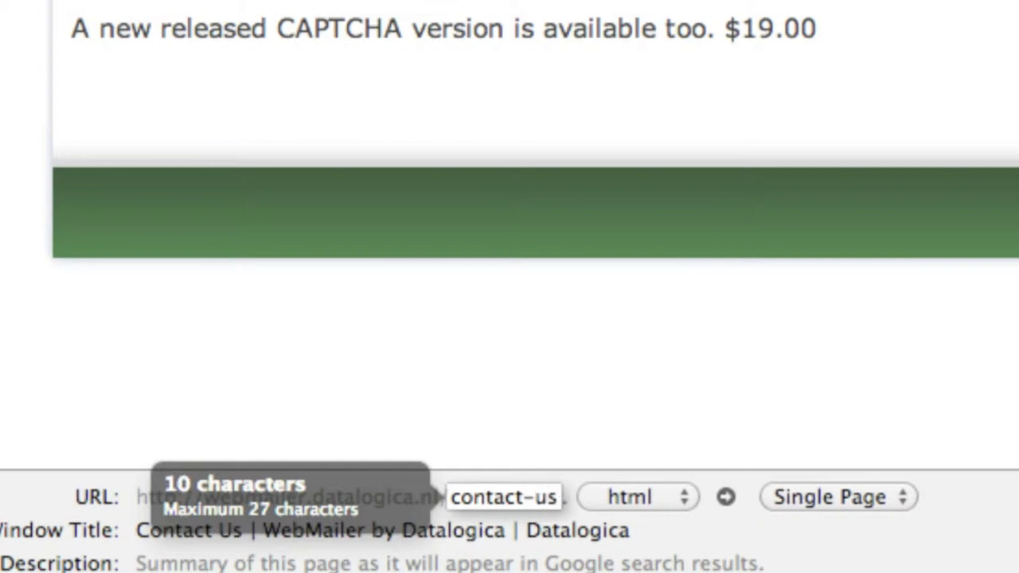
{"action": "left_click", "coordinate": [653, 497]}
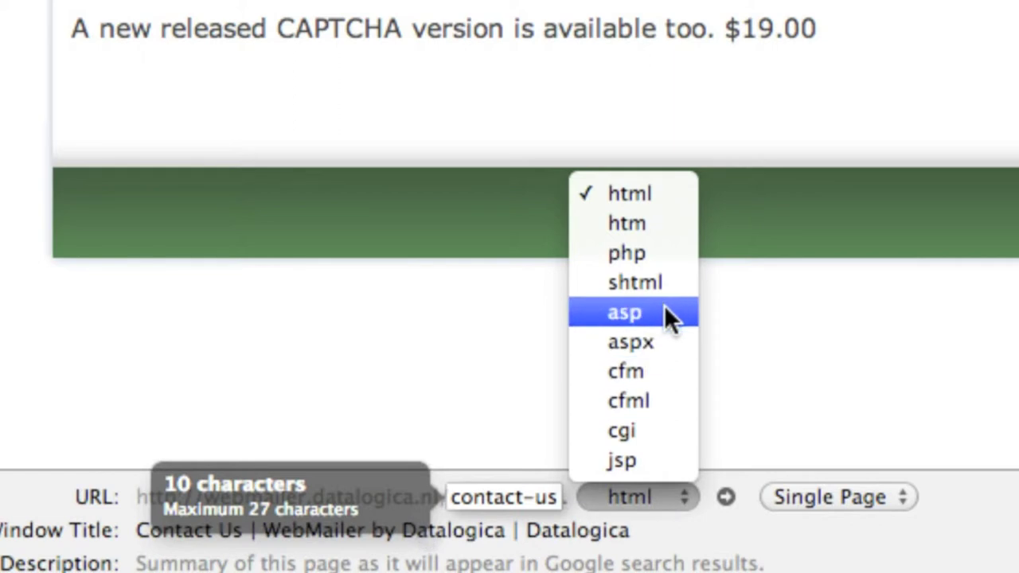
{"action": "left_click", "coordinate": [657, 198]}
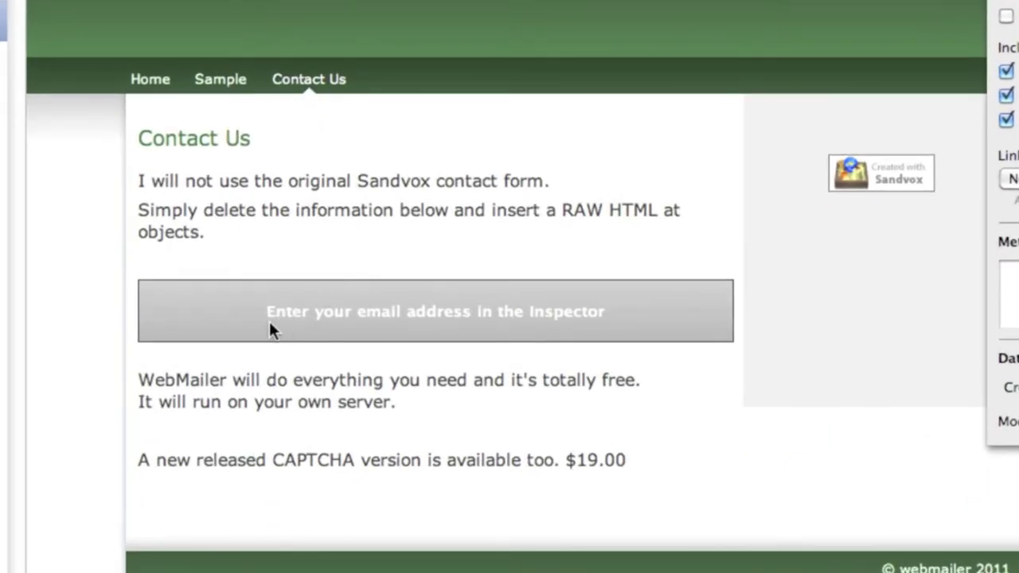
Step: Delete the grey contact form block and insert an empty Raw HTML block below the instructions
{"action": "left_click", "coordinate": [505, 324]}
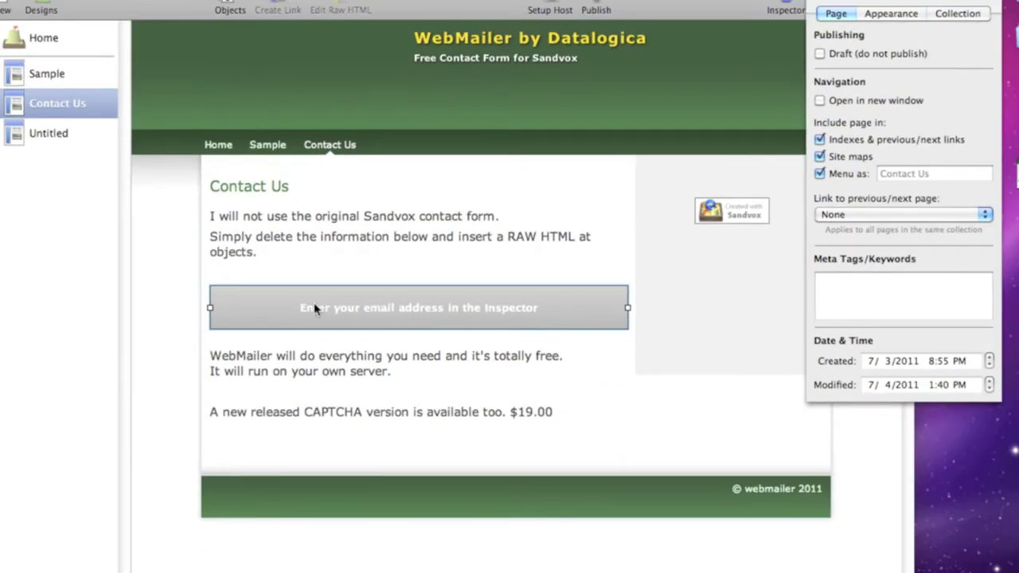
{"action": "key", "text": "Delete"}
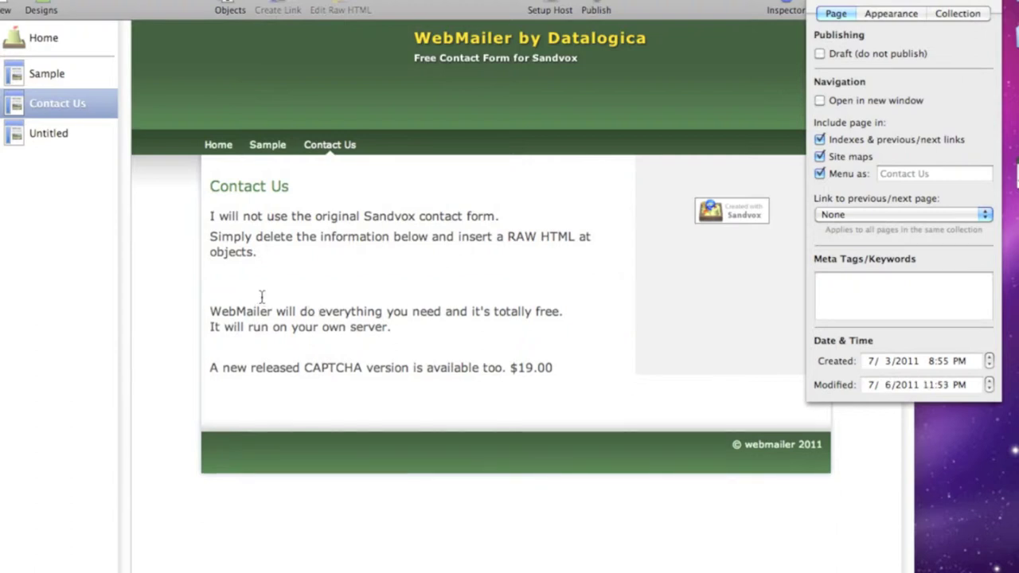
{"action": "left_click", "coordinate": [227, 272]}
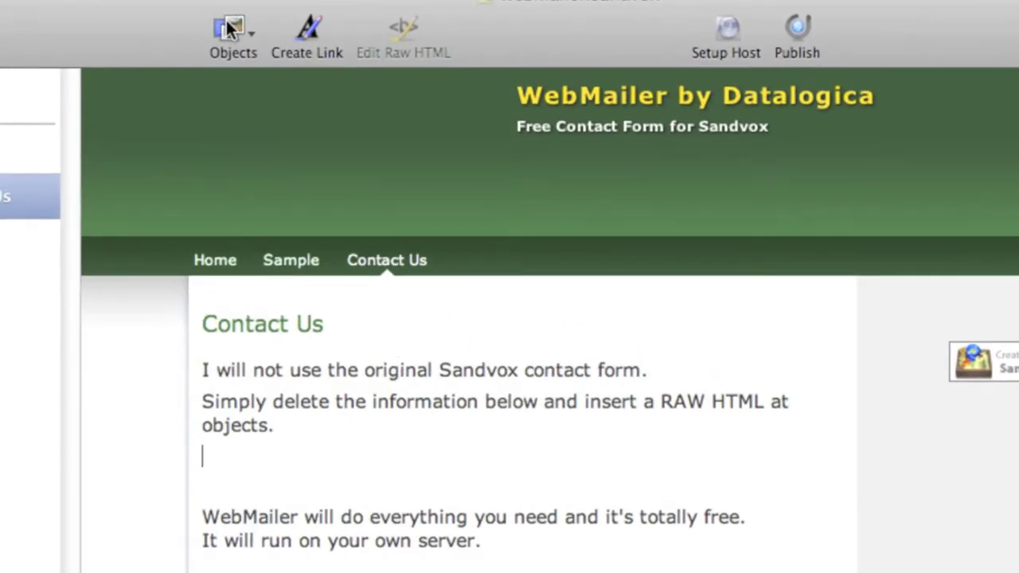
{"action": "left_click", "coordinate": [229, 28]}
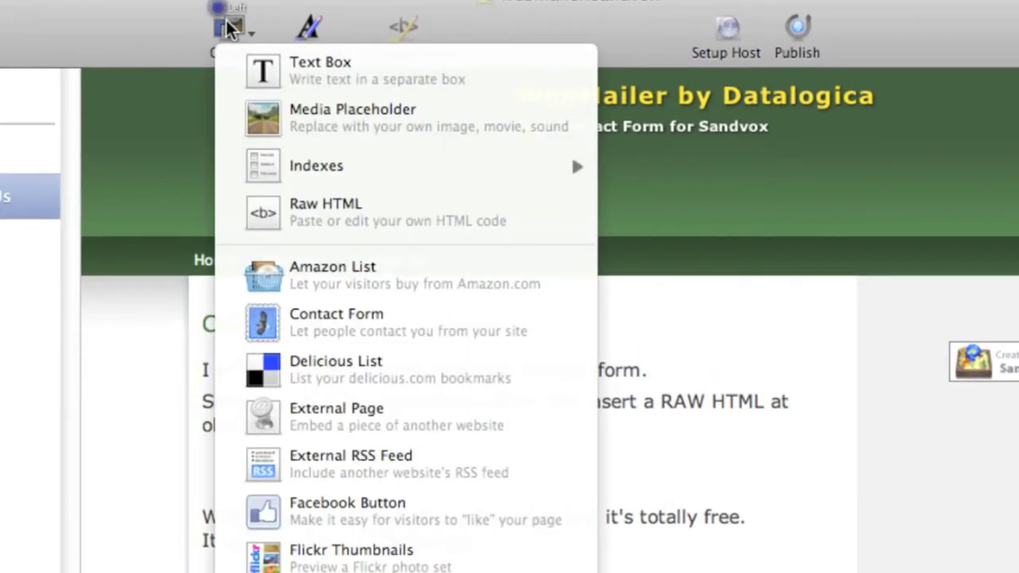
{"action": "left_click", "coordinate": [445, 209]}
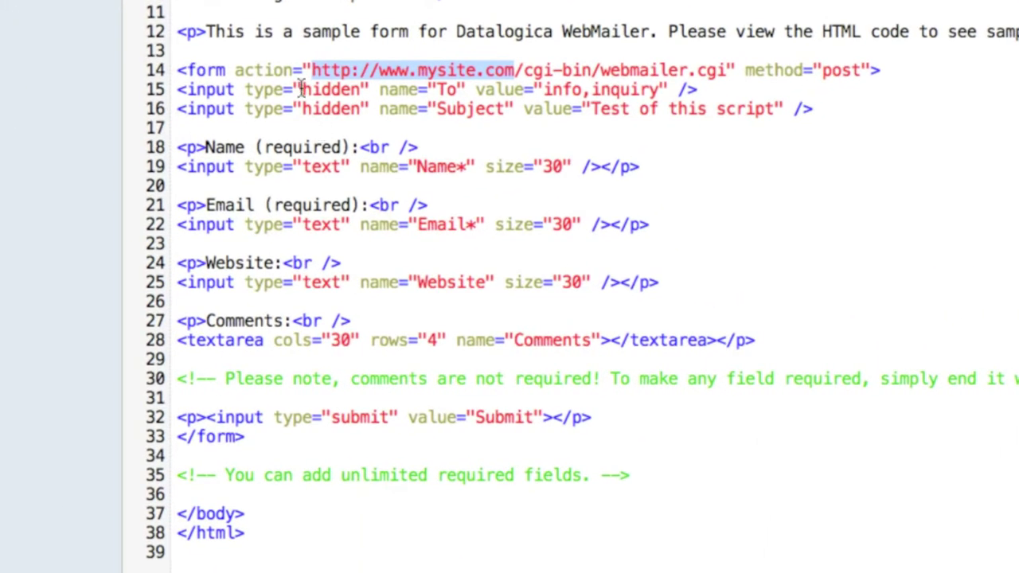
Step: Copy sampleform.html's code from <form> through </form> (lines 14–33), then close the file
{"action": "left_click", "coordinate": [311, 70]}
{"action": "double_click", "coordinate": [313, 71]}
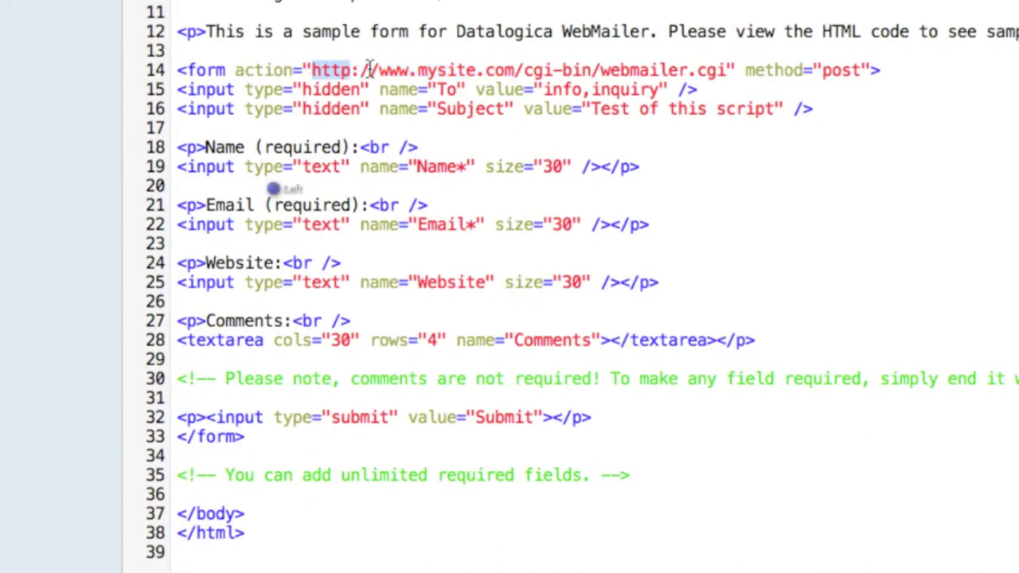
{"action": "left_click", "coordinate": [514, 70], "text": "shift"}
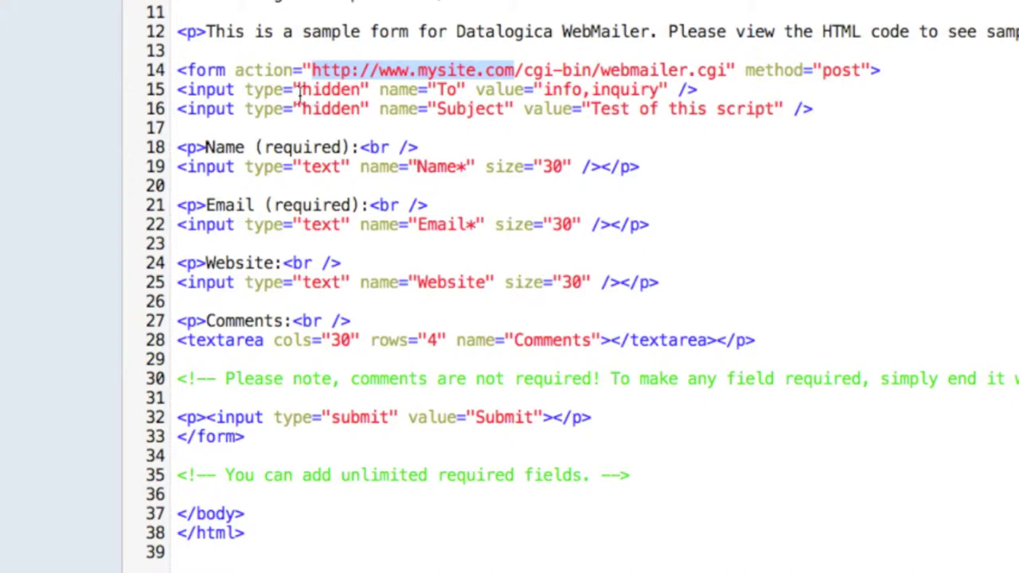
{"action": "left_click", "coordinate": [173, 70]}
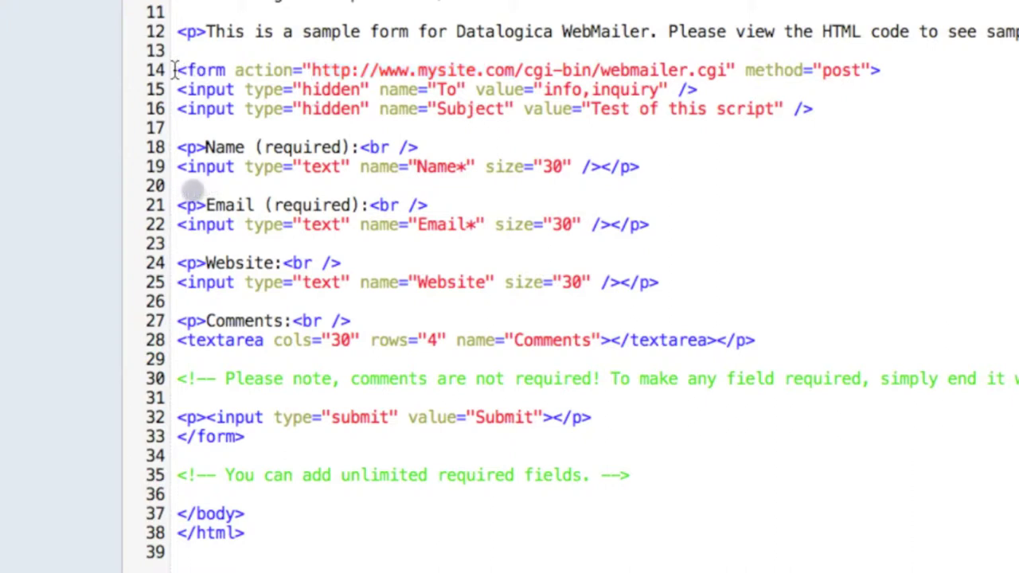
{"action": "left_click", "coordinate": [232, 70], "text": "shift"}
{"action": "left_click_drag", "start_coordinate": [233, 70], "coordinate": [253, 433]}
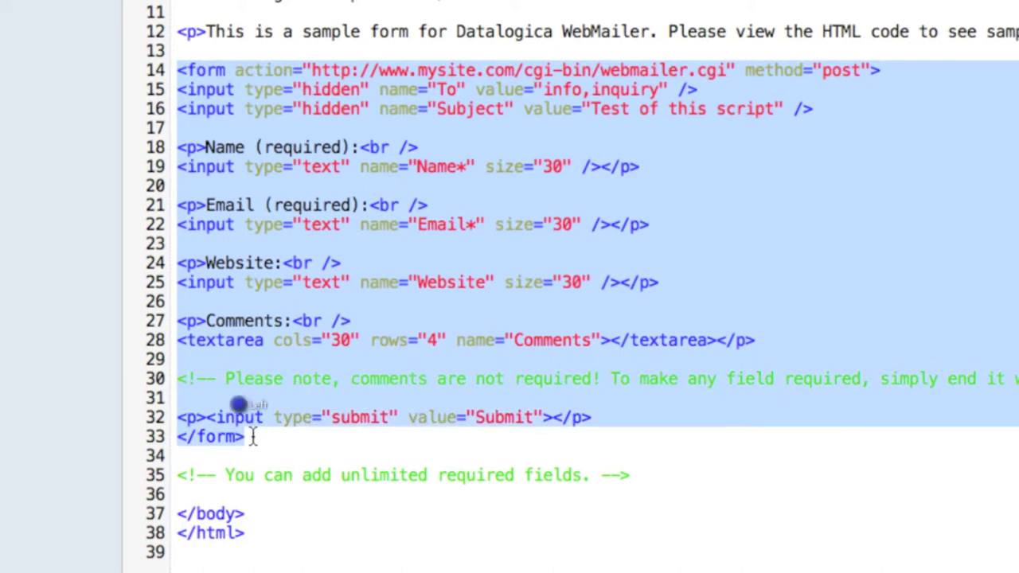
{"action": "right_click", "coordinate": [458, 136]}
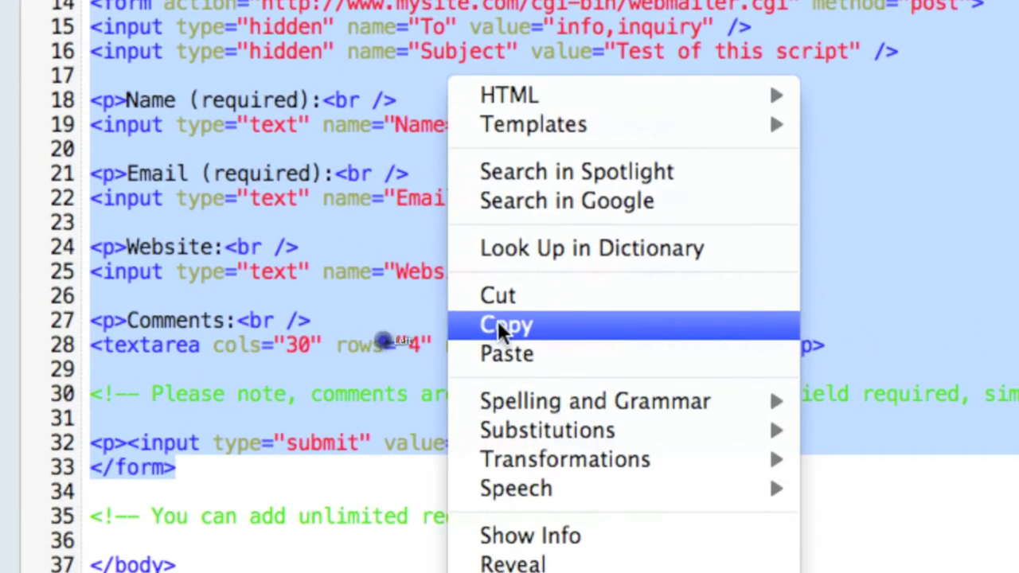
{"action": "left_click", "coordinate": [499, 325]}
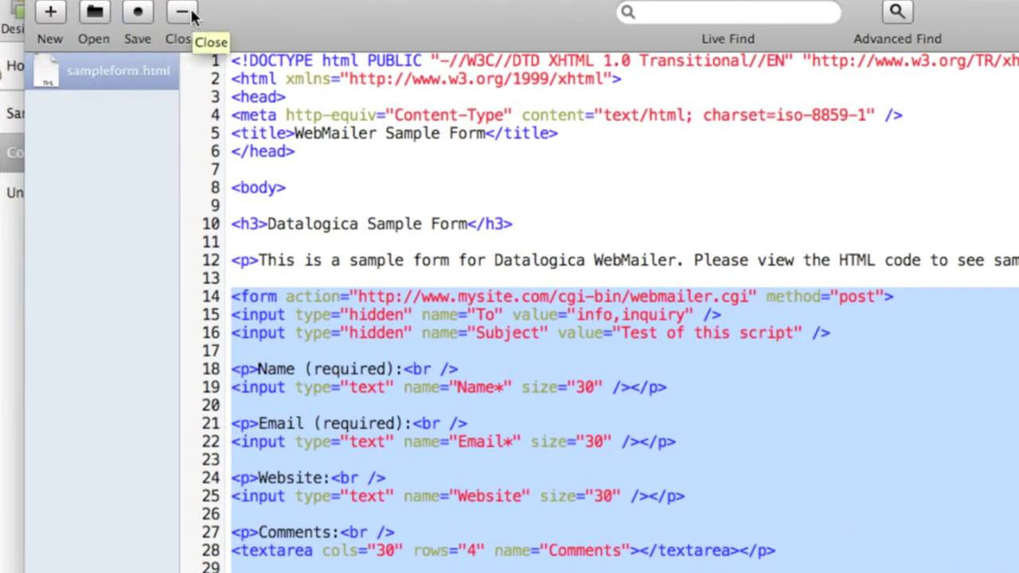
{"action": "left_click", "coordinate": [192, 14]}
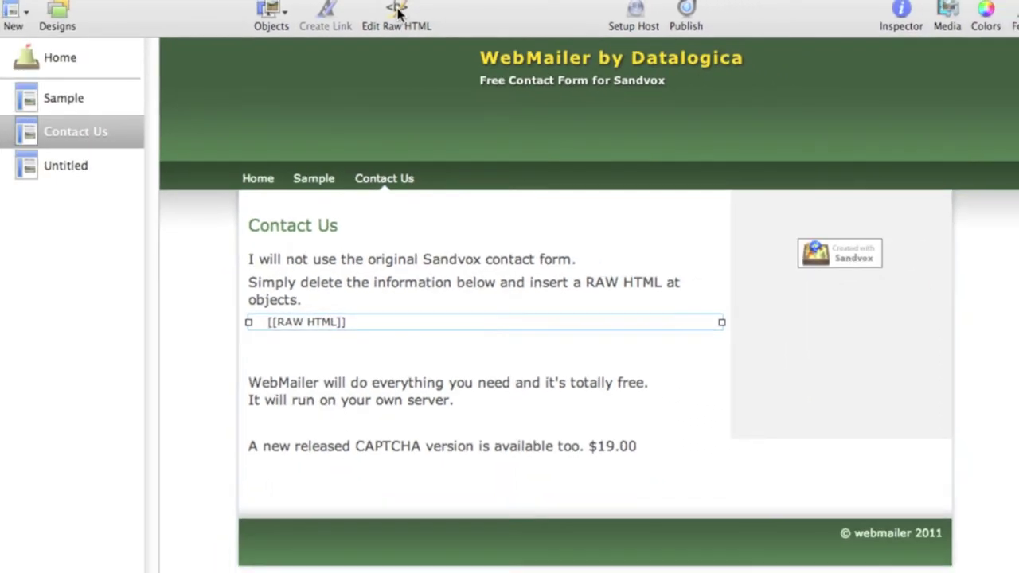
Step: Replace the Raw HTML placeholder with the pasted WebMailer form, validate it and update the preview
{"action": "left_click", "coordinate": [396, 11]}
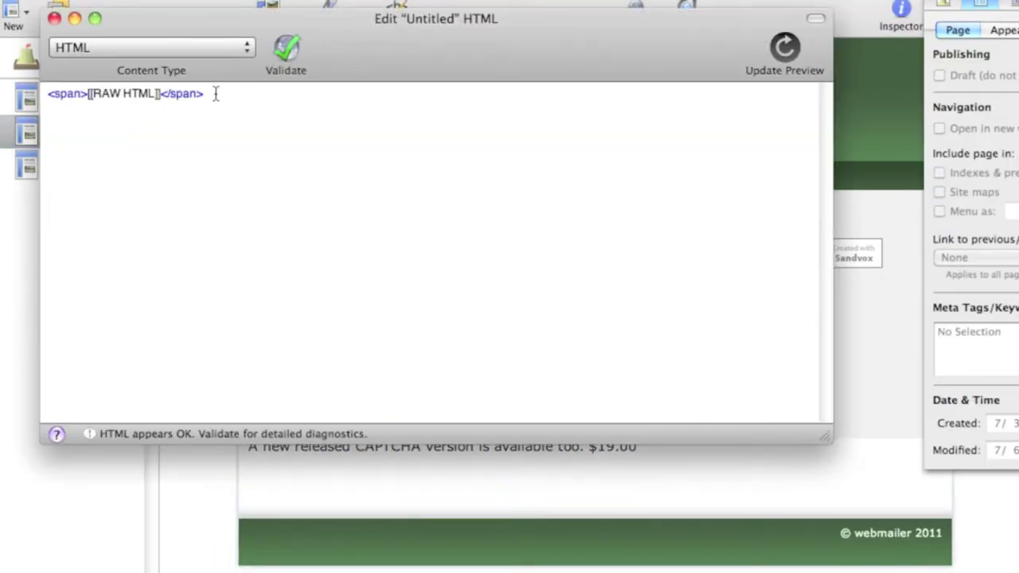
{"action": "key", "text": "super+a"}
{"action": "key", "text": "super+v"}
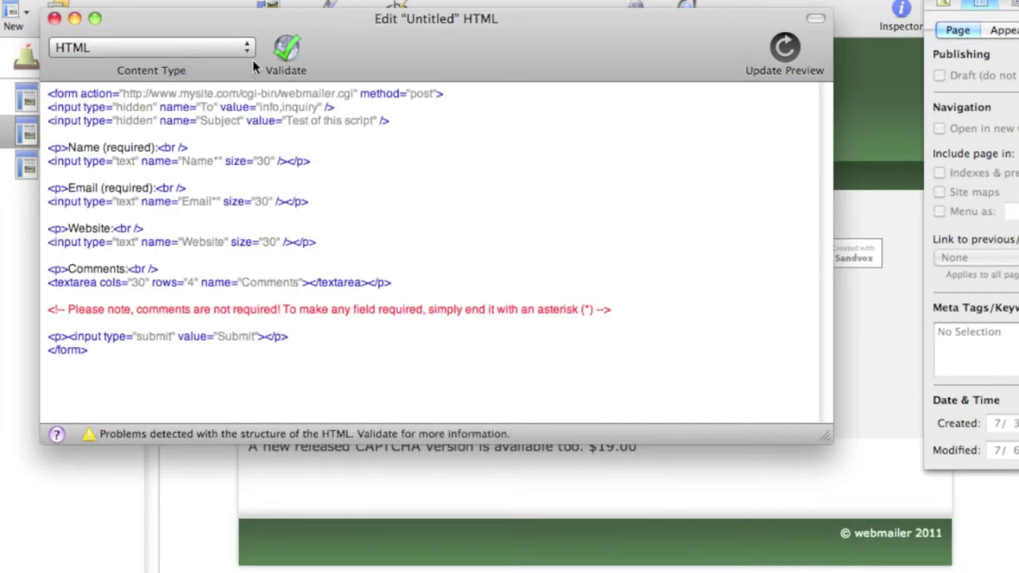
{"action": "left_click", "coordinate": [278, 50]}
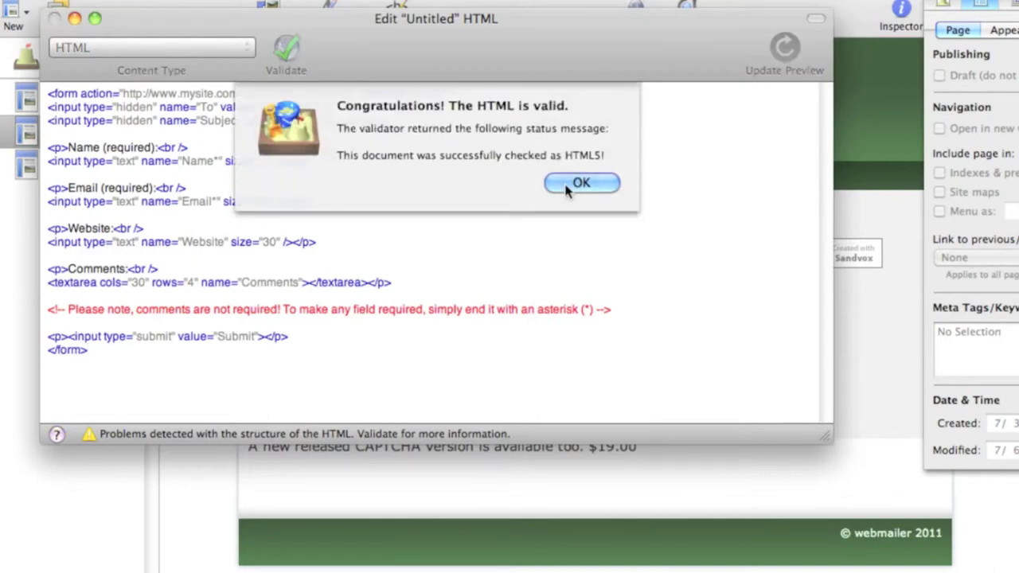
{"action": "left_click", "coordinate": [578, 185]}
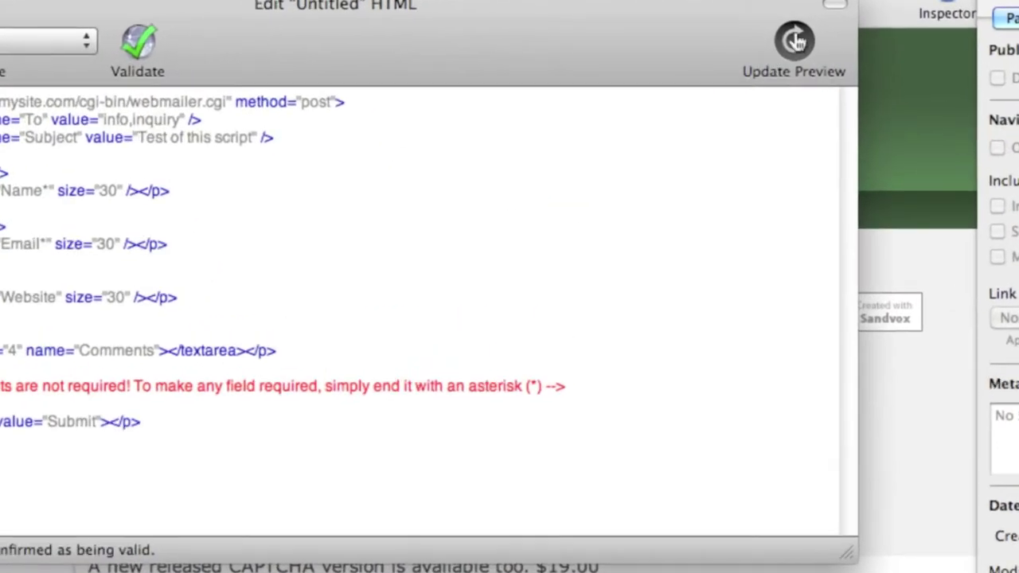
{"action": "left_click", "coordinate": [752, 70]}
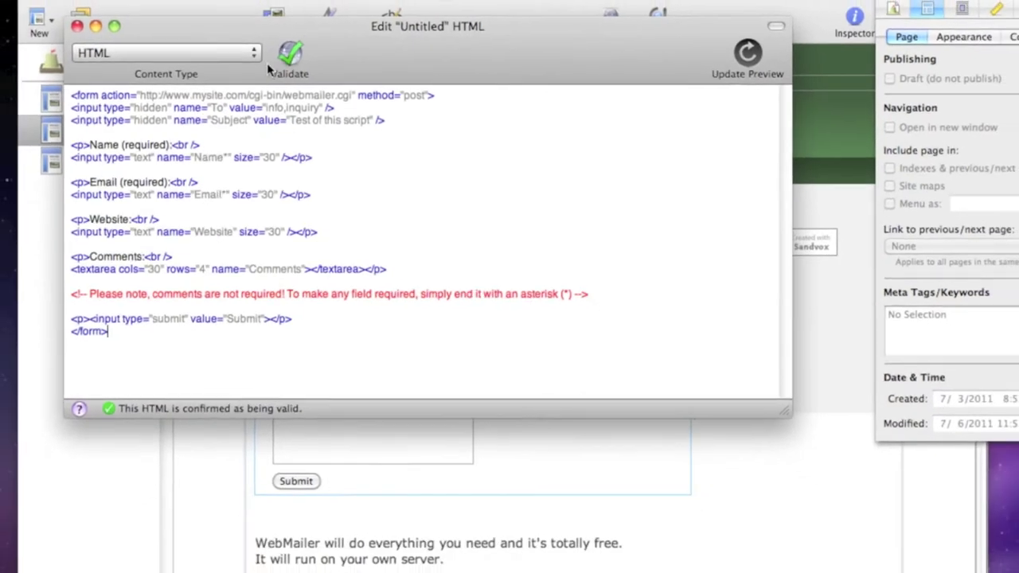
{"action": "left_click", "coordinate": [6, 18]}
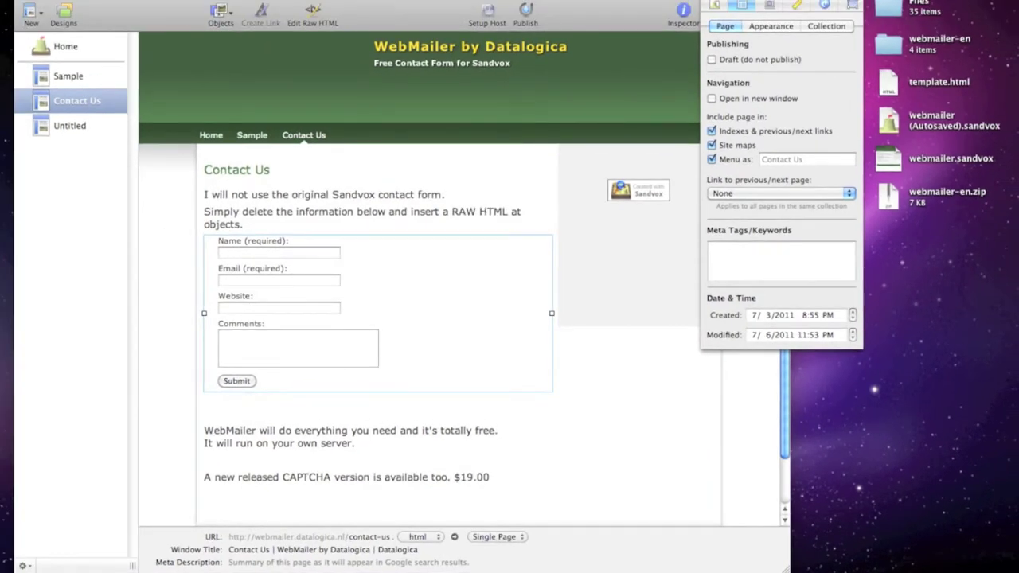
Step: Turn off the Page Title in the Untitled page's Appearance settings, leaving its body blank
{"action": "left_click", "coordinate": [72, 125]}
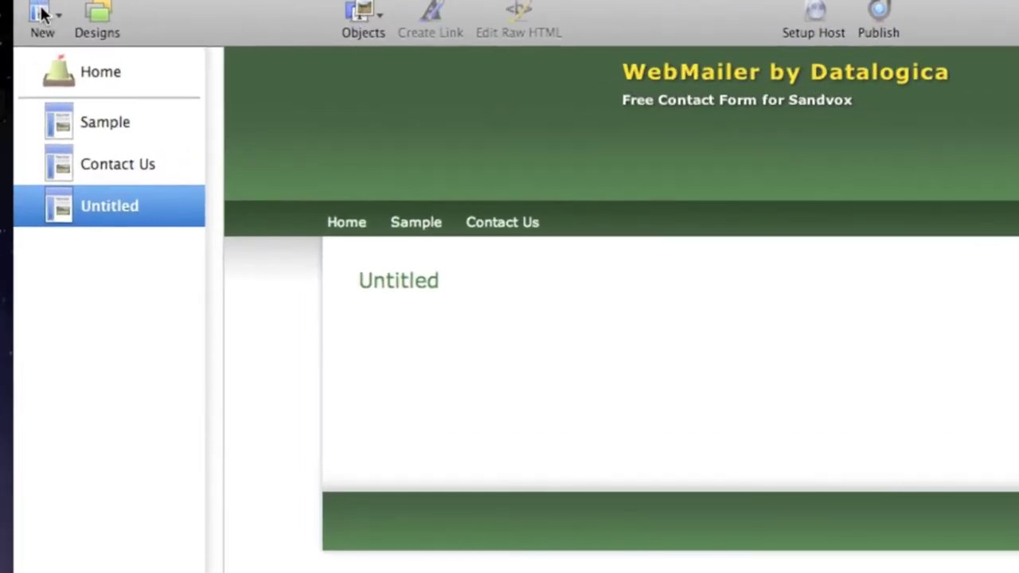
{"action": "left_click", "coordinate": [43, 8]}
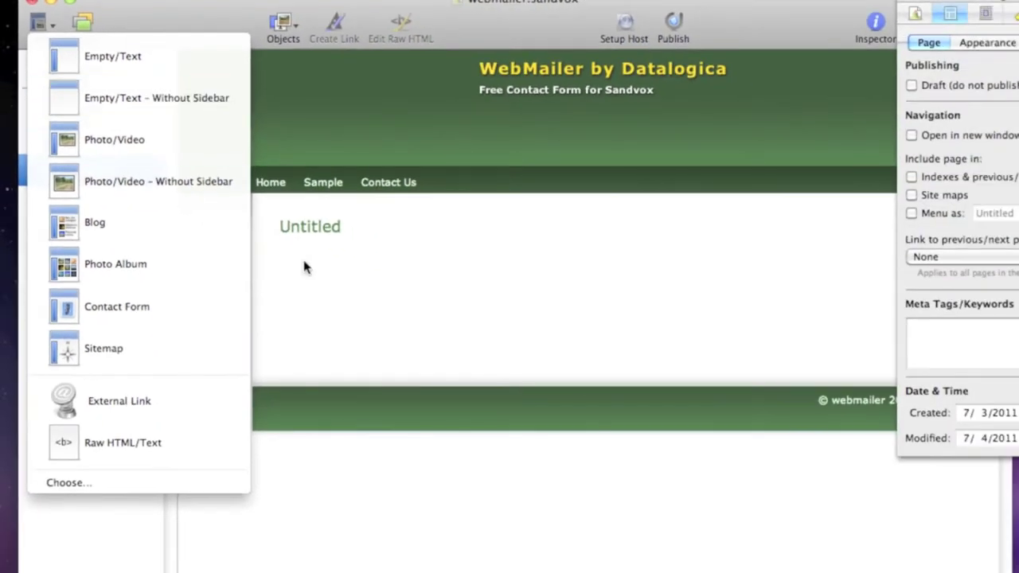
{"action": "left_click", "coordinate": [331, 293]}
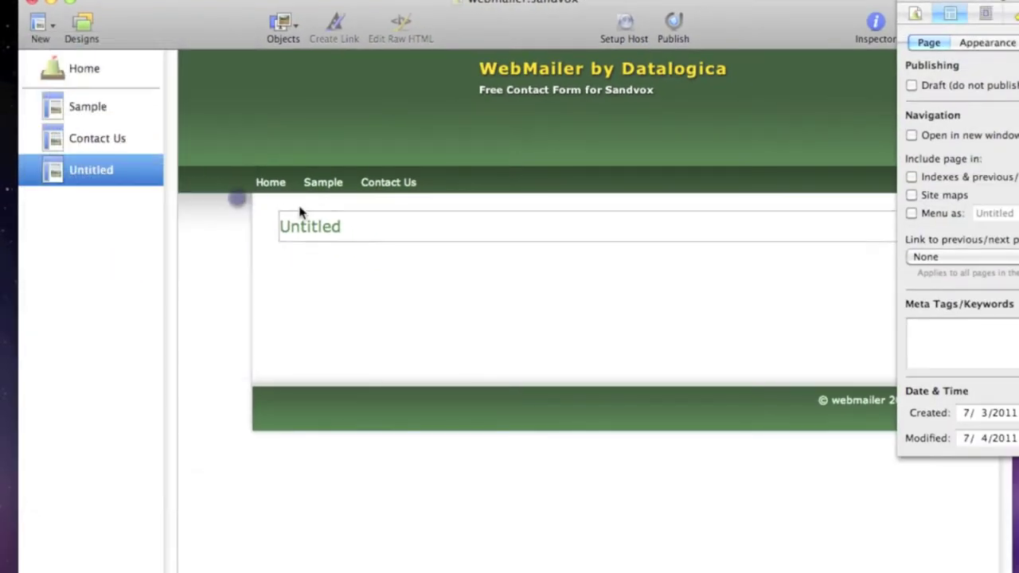
{"action": "left_click_drag", "start_coordinate": [279, 226], "coordinate": [345, 227]}
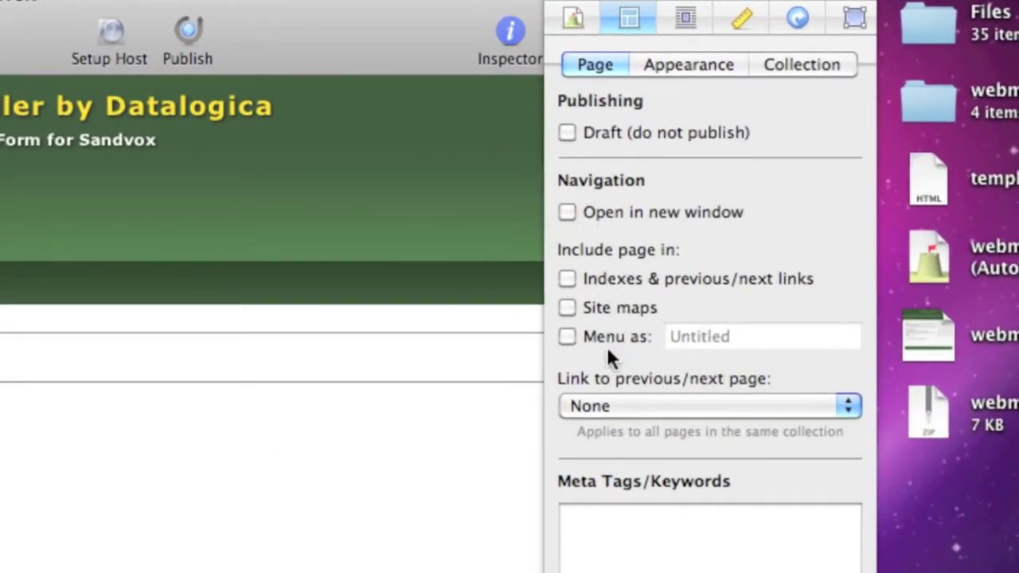
{"action": "left_click", "coordinate": [671, 70]}
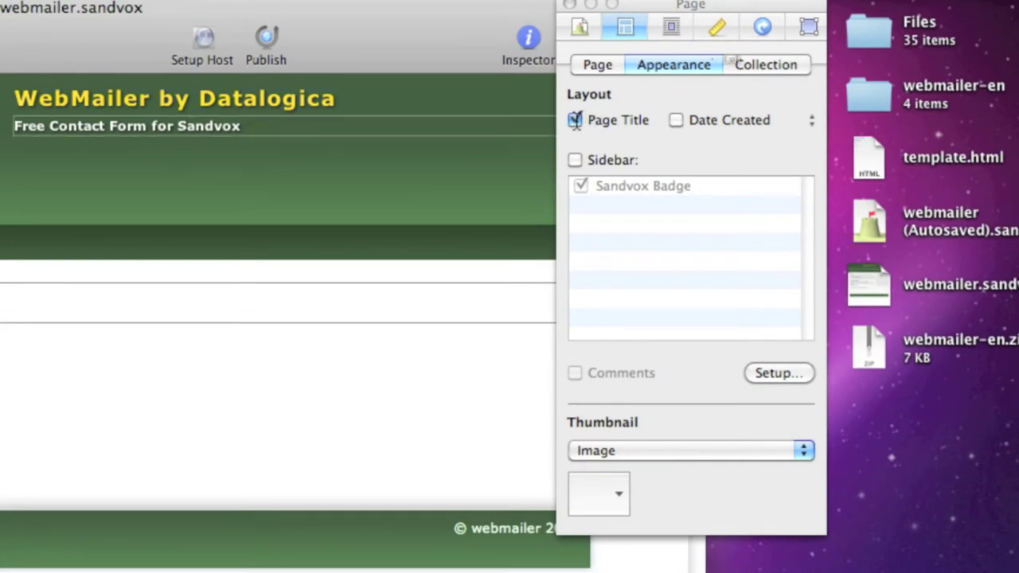
{"action": "left_click", "coordinate": [575, 120]}
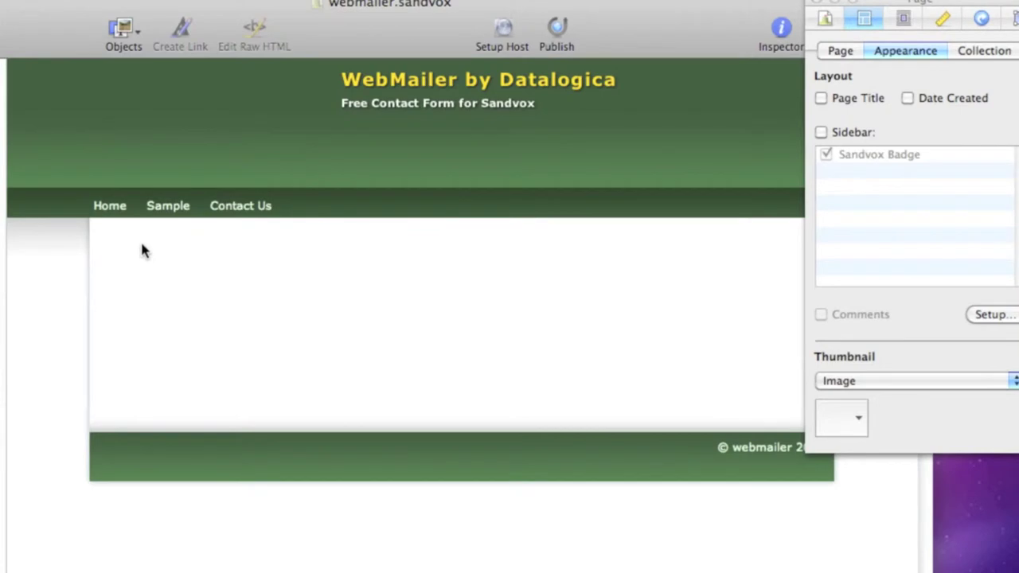
{"action": "left_click", "coordinate": [842, 53]}
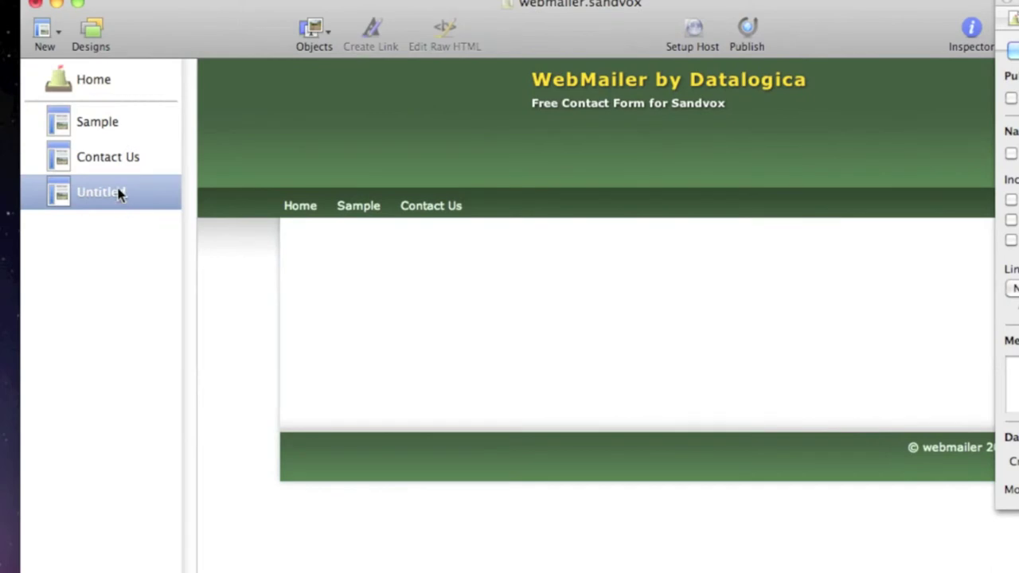
Step: Rename the Untitled page to 'template', publishing as template.html
{"action": "left_click", "coordinate": [118, 192]}
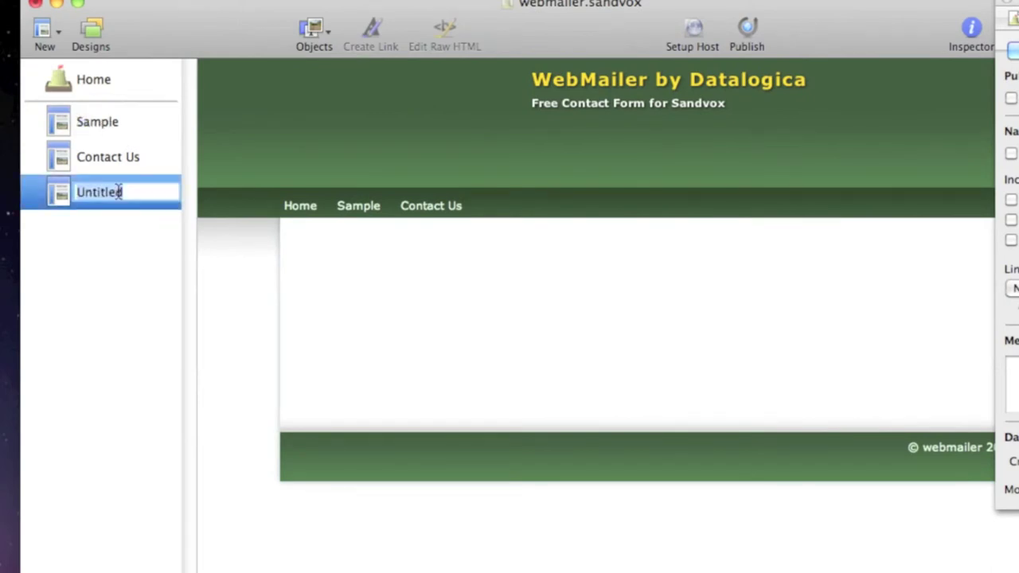
{"action": "type", "text": "template"}
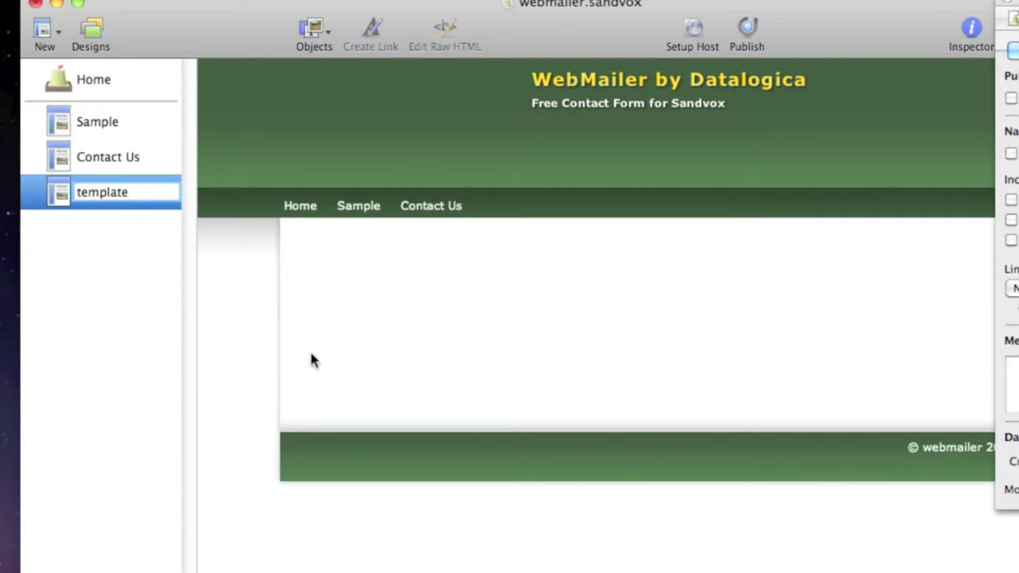
{"action": "left_click", "coordinate": [533, 329]}
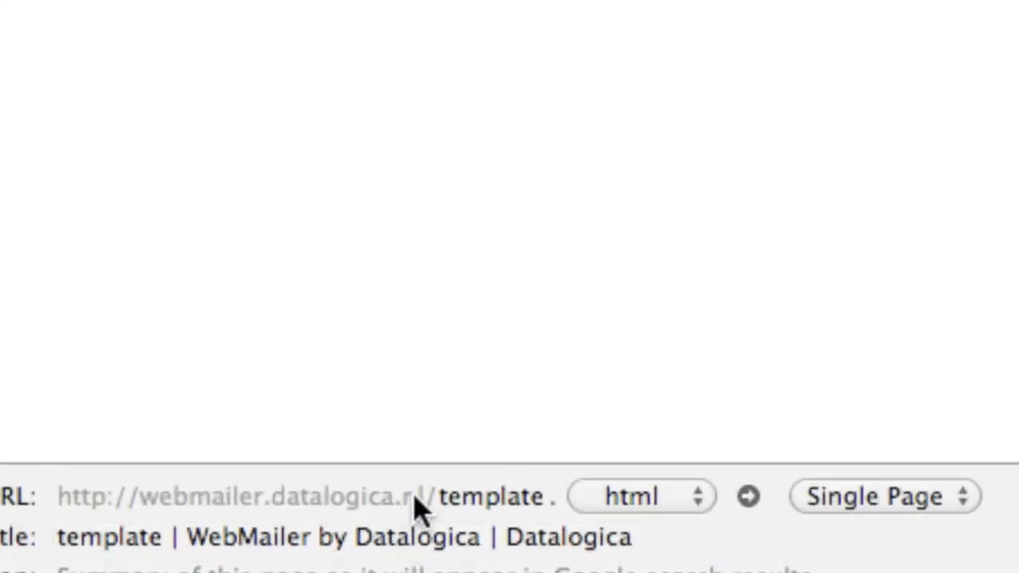
{"action": "left_click", "coordinate": [482, 497]}
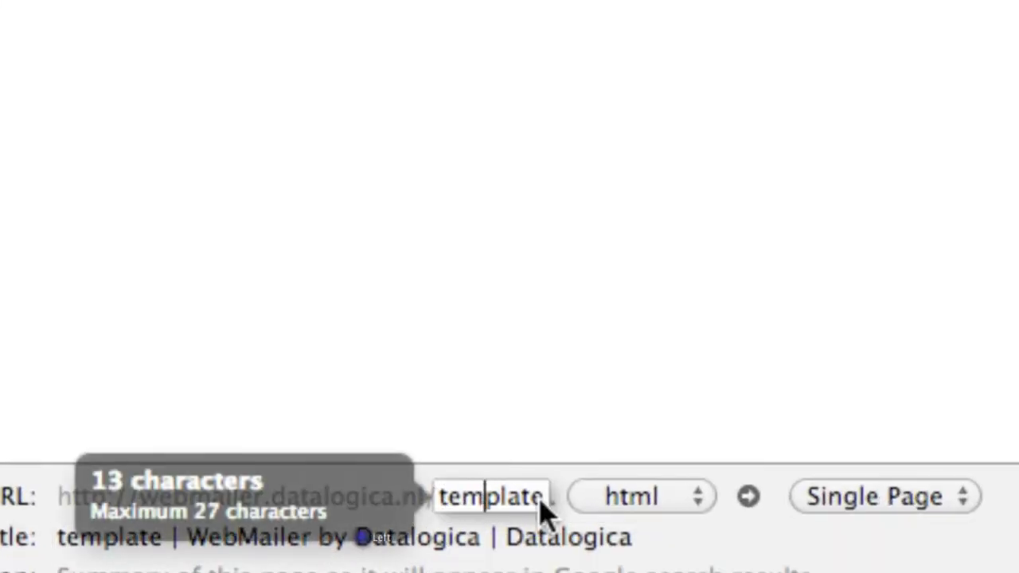
{"action": "left_click", "coordinate": [701, 499]}
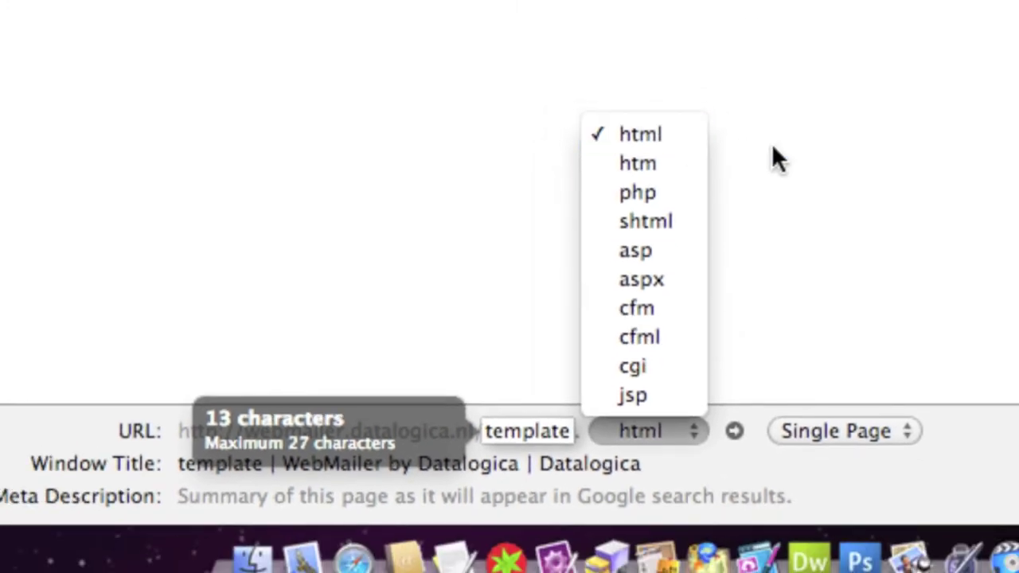
{"action": "left_click", "coordinate": [773, 149]}
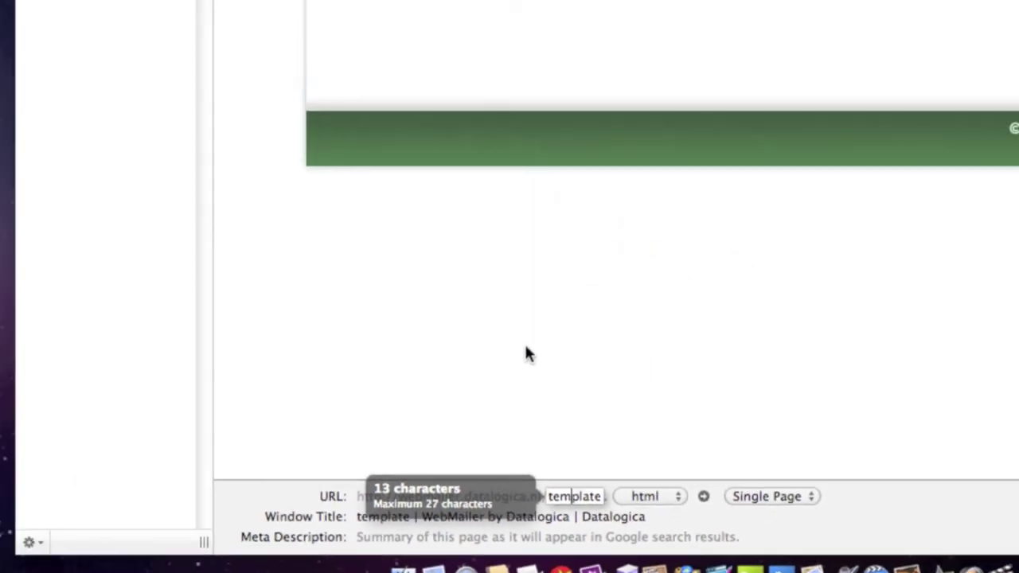
{"action": "key", "text": "Return"}
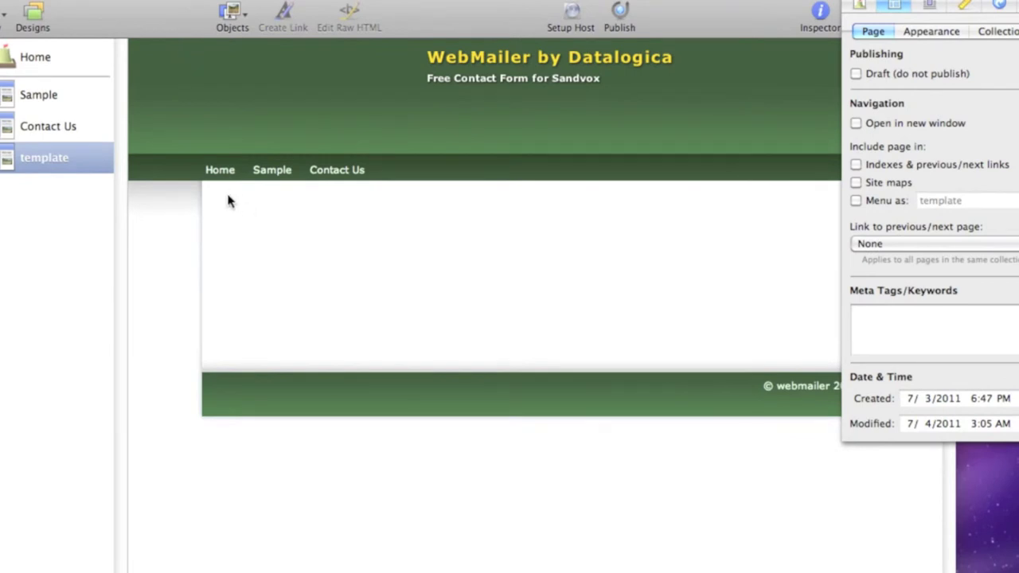
Step: Insert a Raw HTML block on the template page and replace its placeholder with [main content]
{"action": "left_click", "coordinate": [230, 24]}
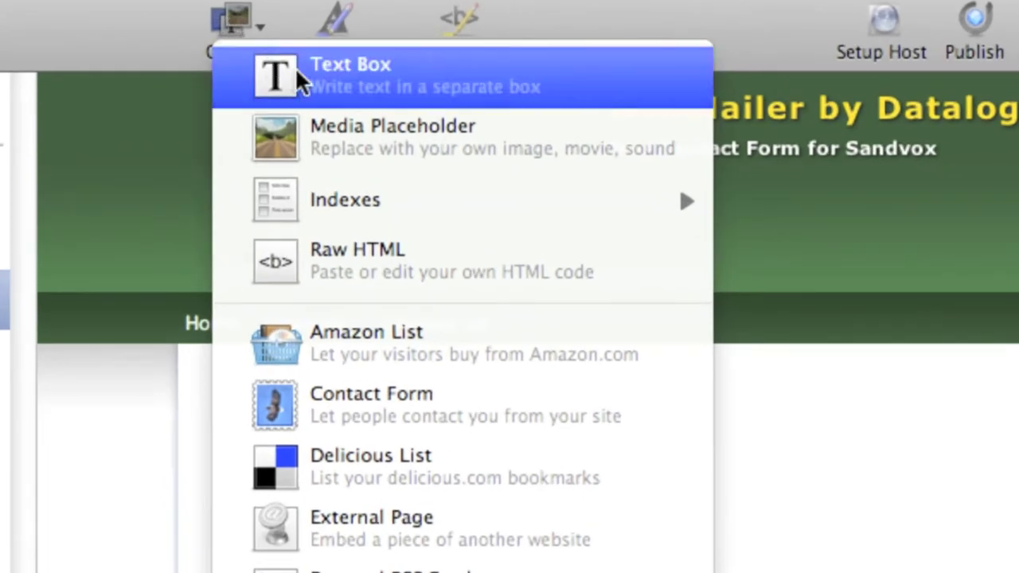
{"action": "left_click", "coordinate": [470, 258]}
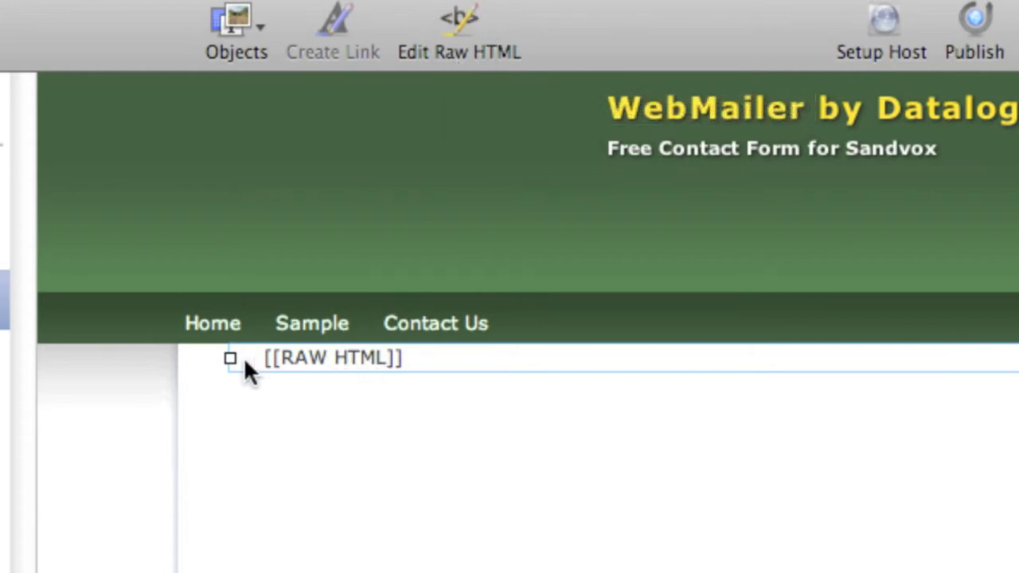
{"action": "left_click", "coordinate": [465, 25]}
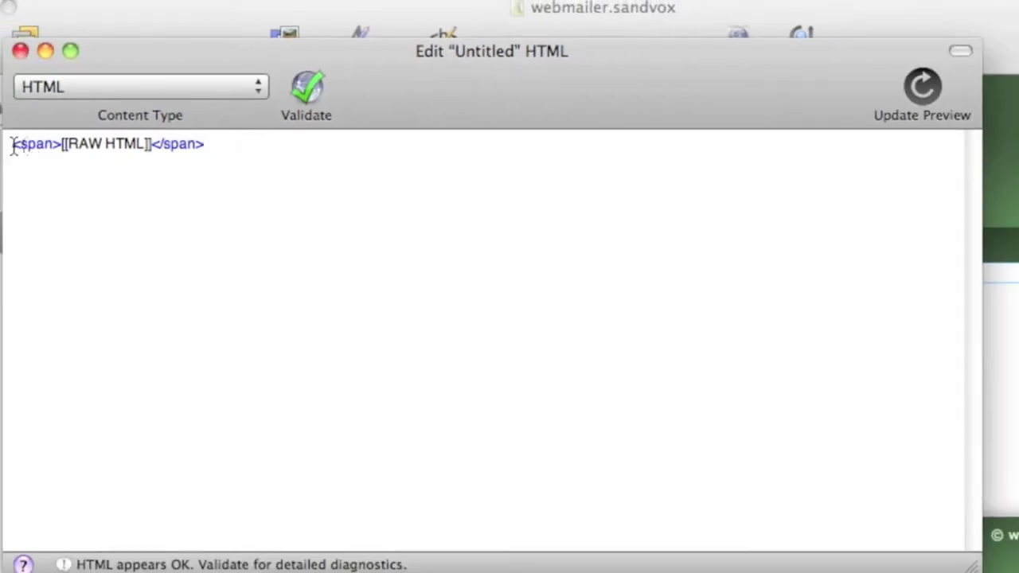
{"action": "left_click_drag", "start_coordinate": [14, 147], "coordinate": [234, 150]}
{"action": "key", "text": "BackSpace"}
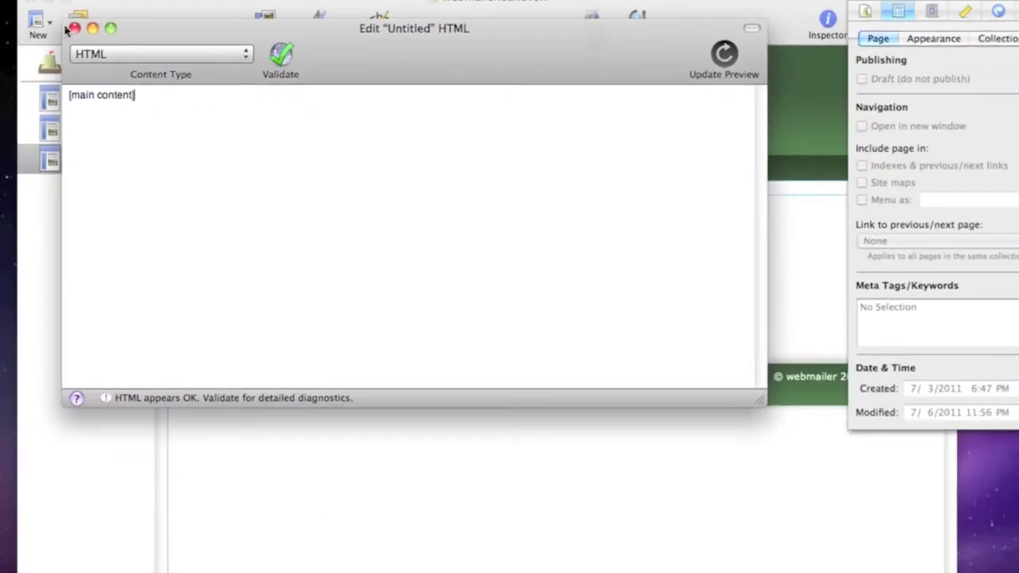
{"action": "left_click", "coordinate": [74, 28]}
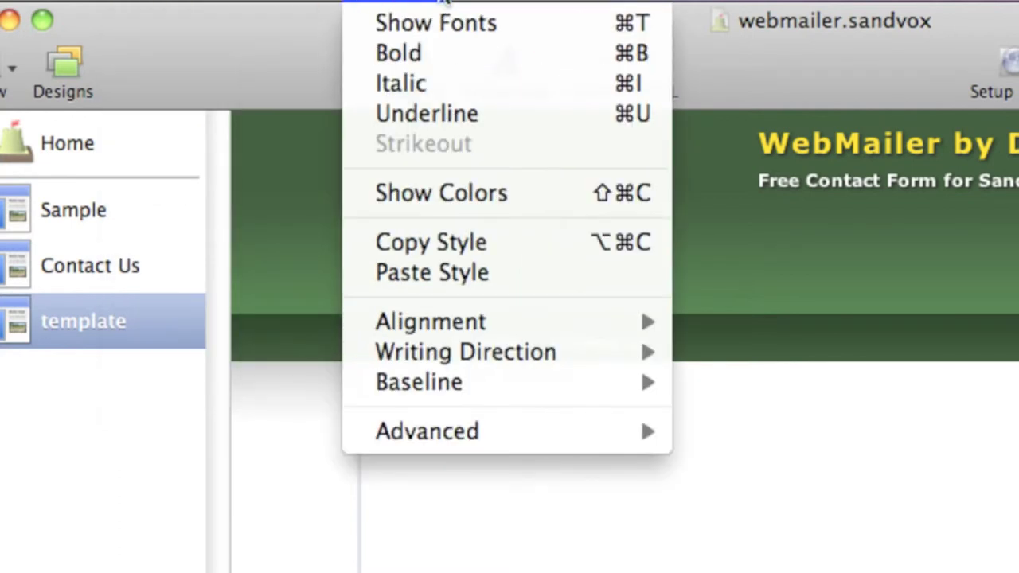
{"action": "mouse_move", "coordinate": [541, 2]}
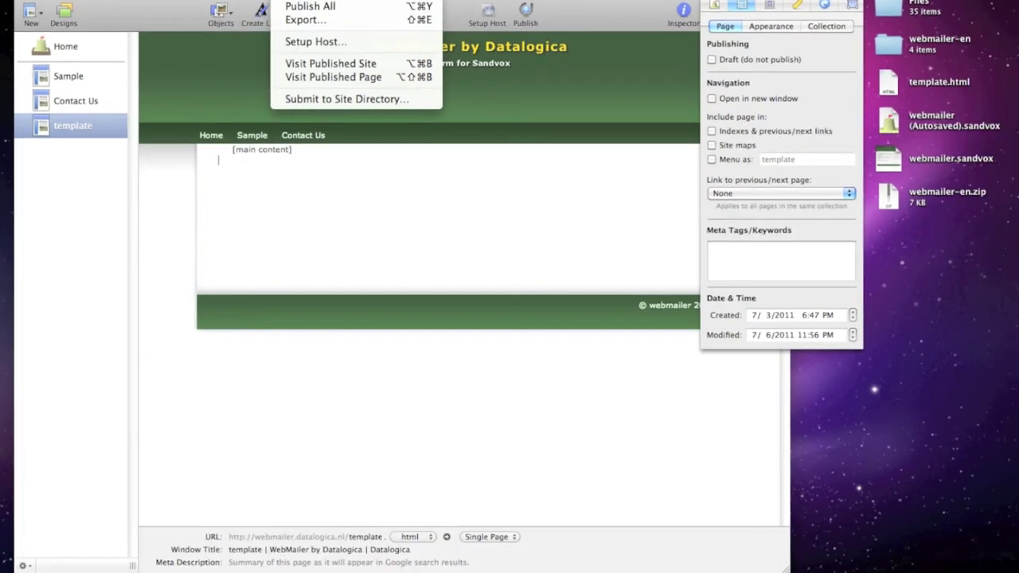
{"action": "left_click", "coordinate": [245, 375]}
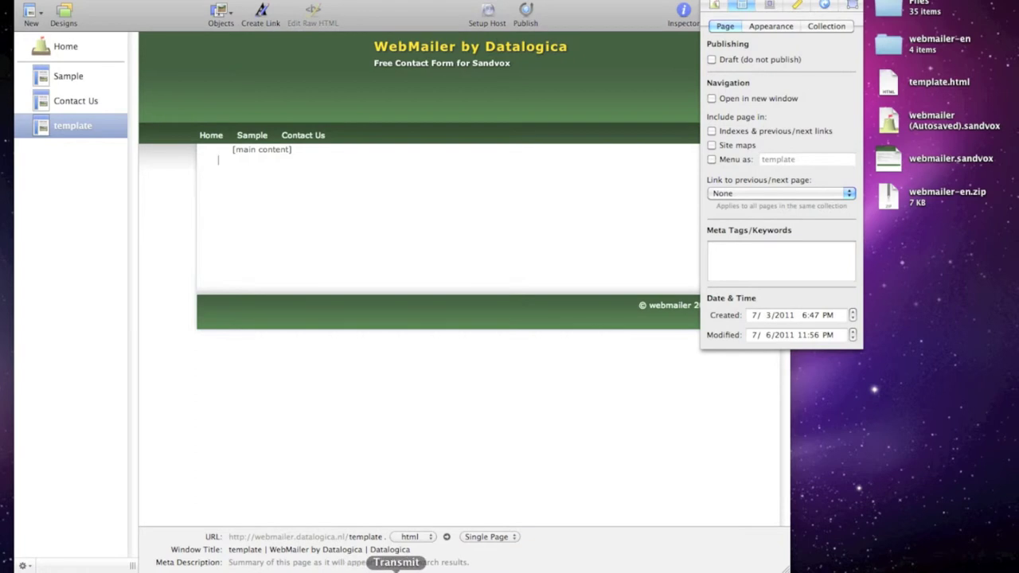
Step: Switch to Transmit and step through the remote webmailer.datalogica.nl files down to template.html
{"action": "left_click", "coordinate": [395, 570]}
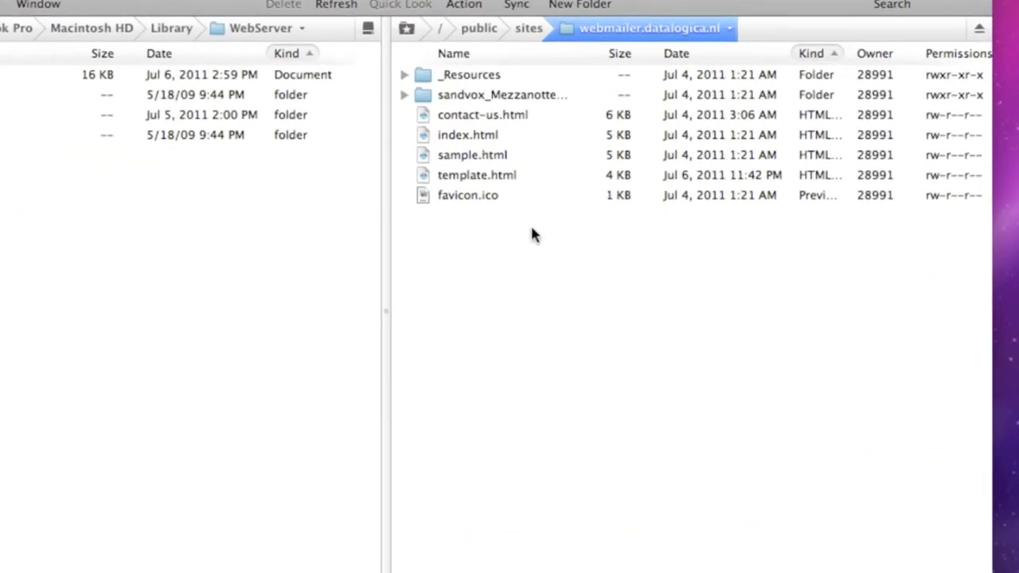
{"action": "left_click", "coordinate": [490, 117]}
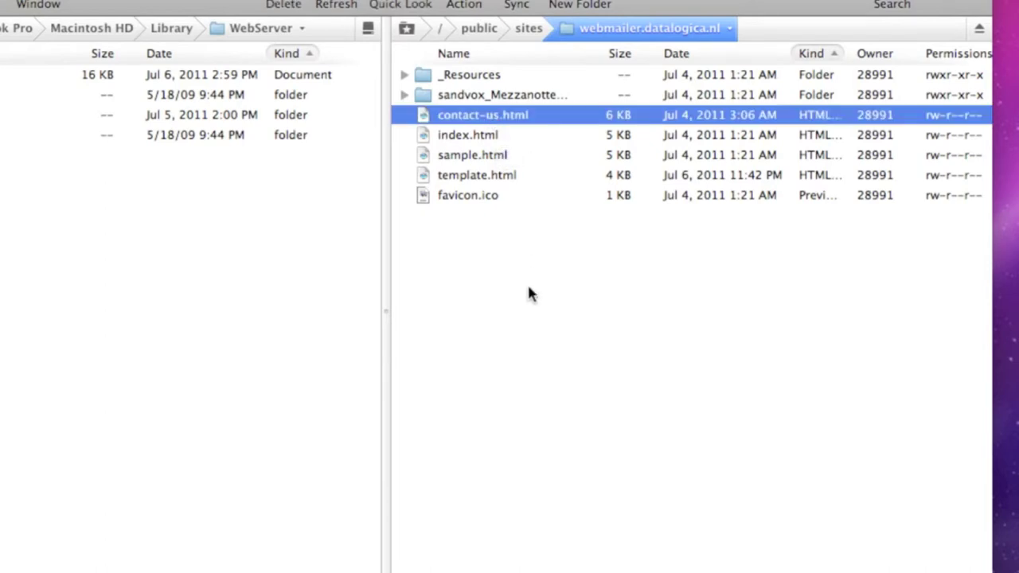
{"action": "key", "text": "Down"}
{"action": "key", "text": "Down"}
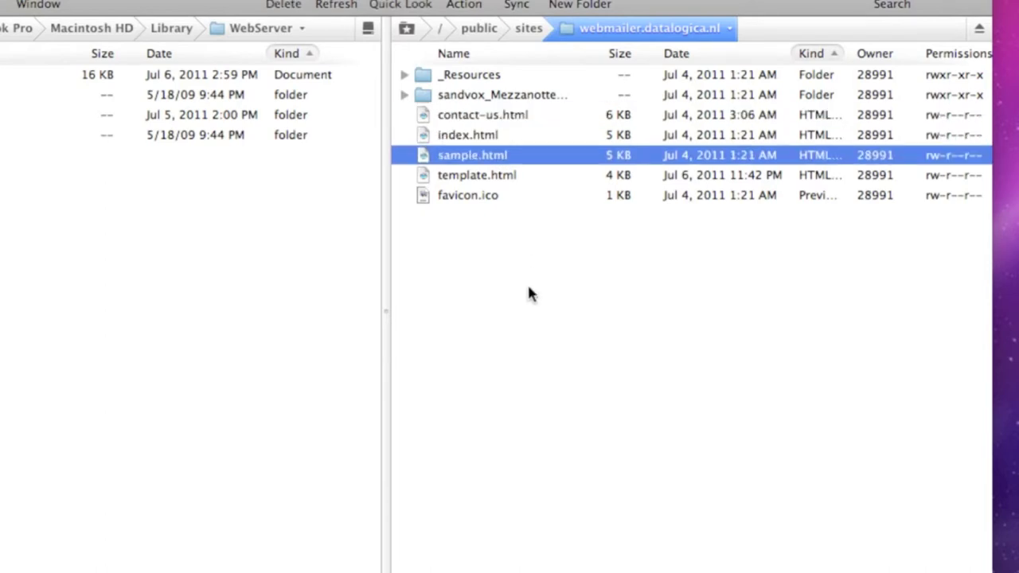
{"action": "key", "text": "Down"}
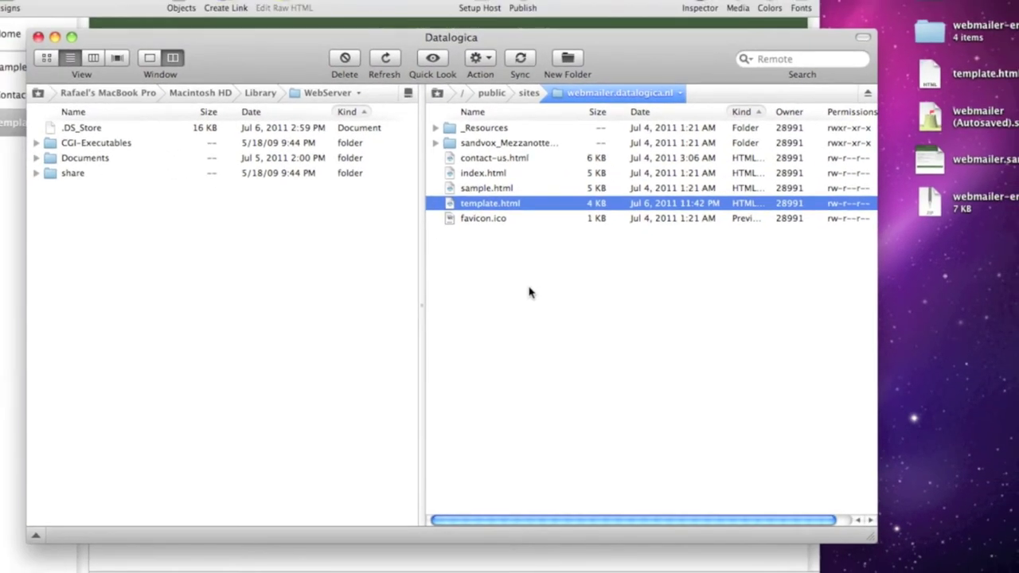
Step: Refresh the remote file listing and download template.html from the server to the desktop
{"action": "right_click", "coordinate": [530, 293]}
{"action": "left_click", "coordinate": [557, 325]}
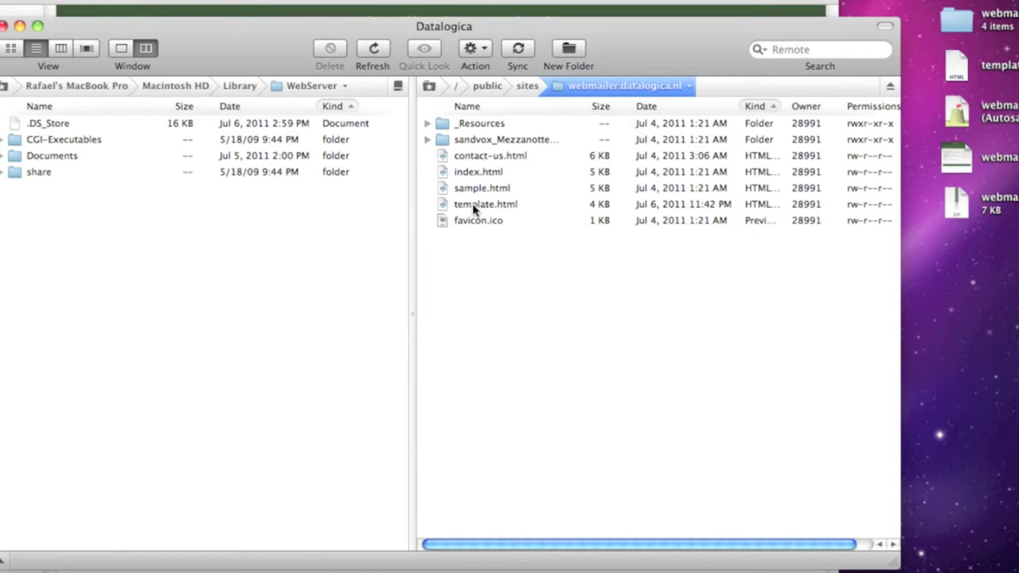
{"action": "left_click_drag", "start_coordinate": [477, 204], "coordinate": [967, 283]}
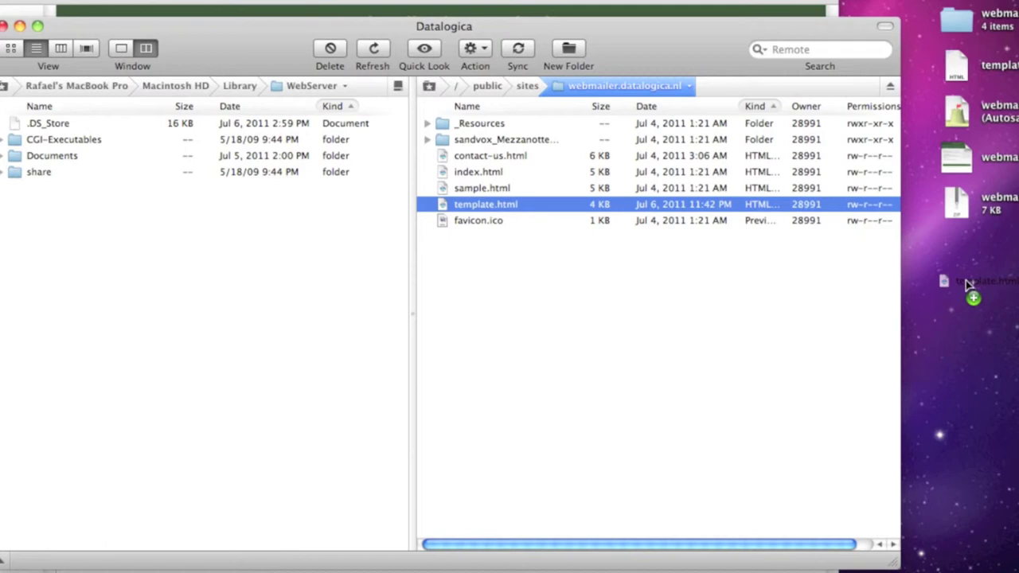
{"action": "left_click_drag", "start_coordinate": [967, 284], "coordinate": [657, 286]}
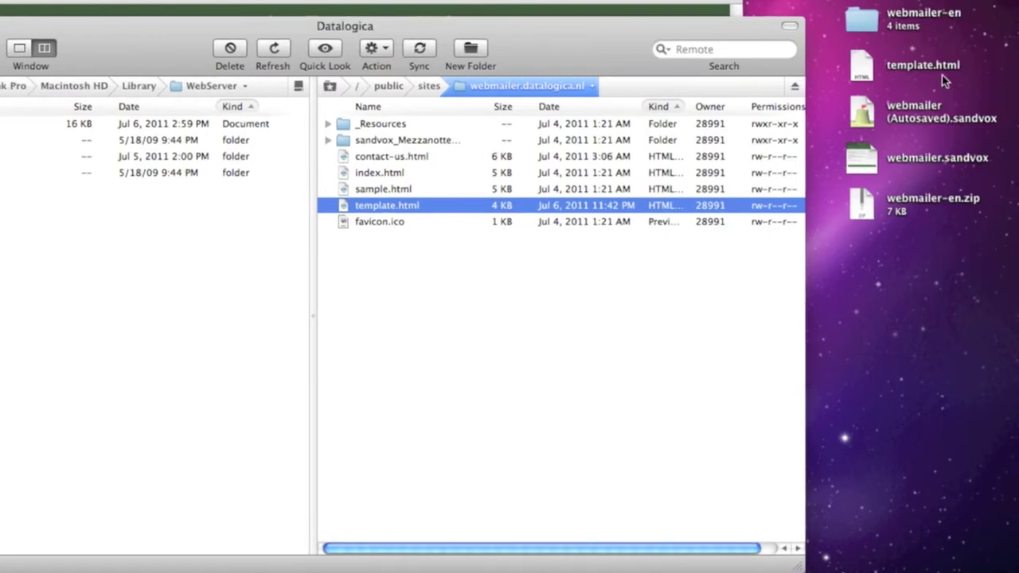
Step: Delete template.html from the webmailer.datalogica.nl server folder and confirm the deletion
{"action": "right_click", "coordinate": [351, 212]}
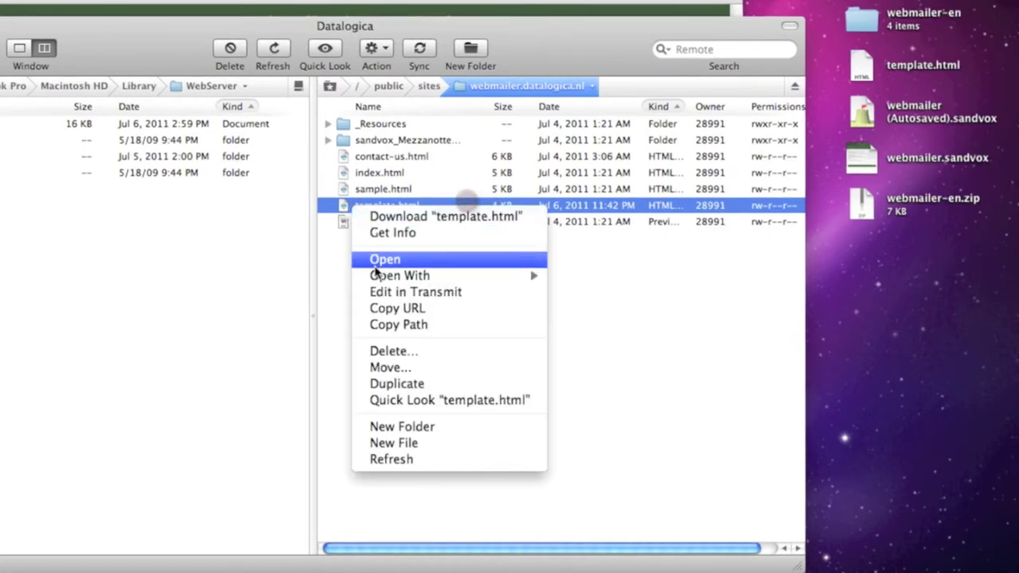
{"action": "left_click", "coordinate": [390, 355]}
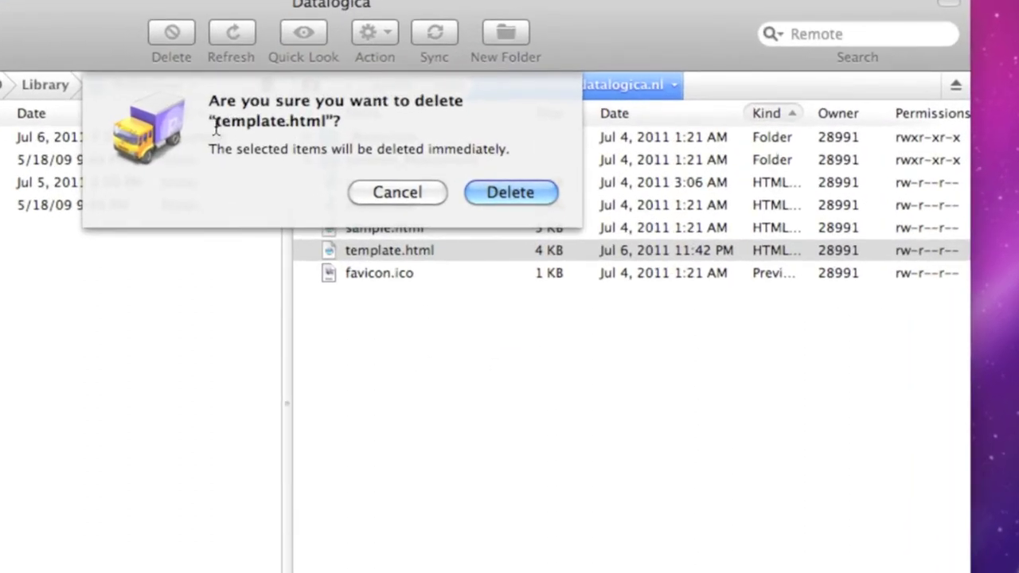
{"action": "left_click_drag", "start_coordinate": [215, 124], "coordinate": [325, 130]}
{"action": "left_click", "coordinate": [468, 191]}
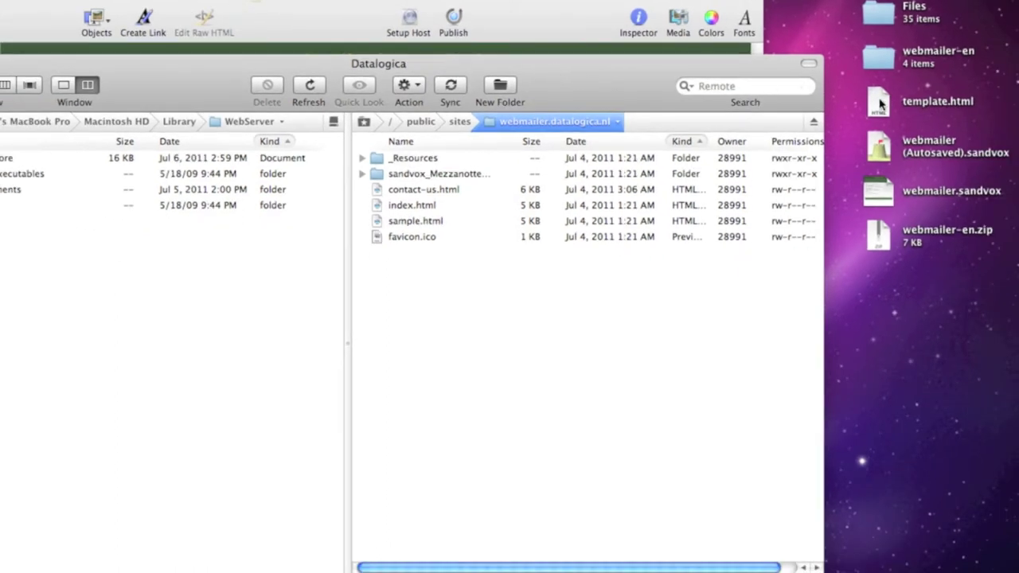
Step: Open the desktop copy of template.html with Smultron.app
{"action": "right_click", "coordinate": [881, 104]}
{"action": "mouse_move", "coordinate": [832, 125]}
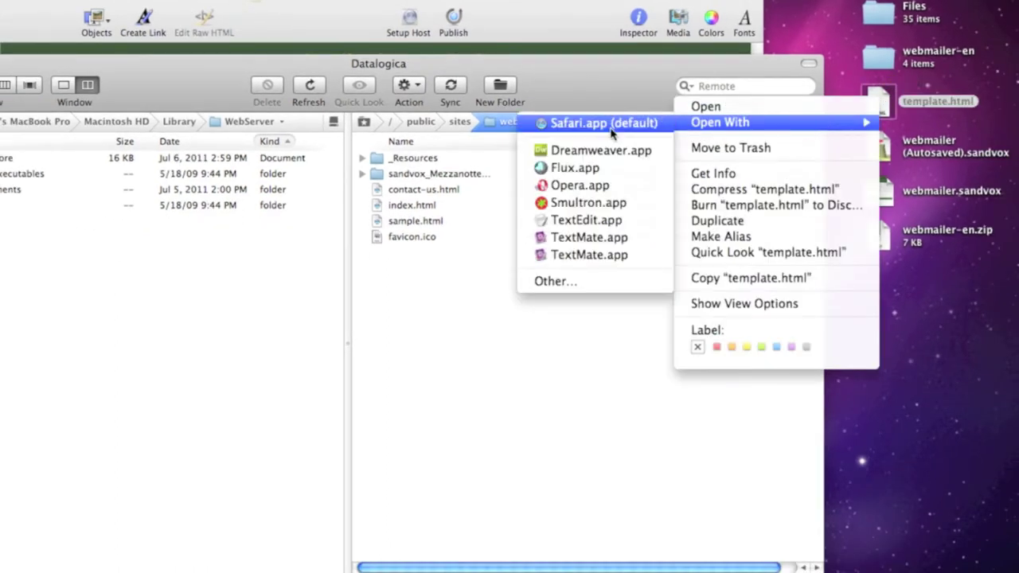
{"action": "left_click", "coordinate": [589, 203]}
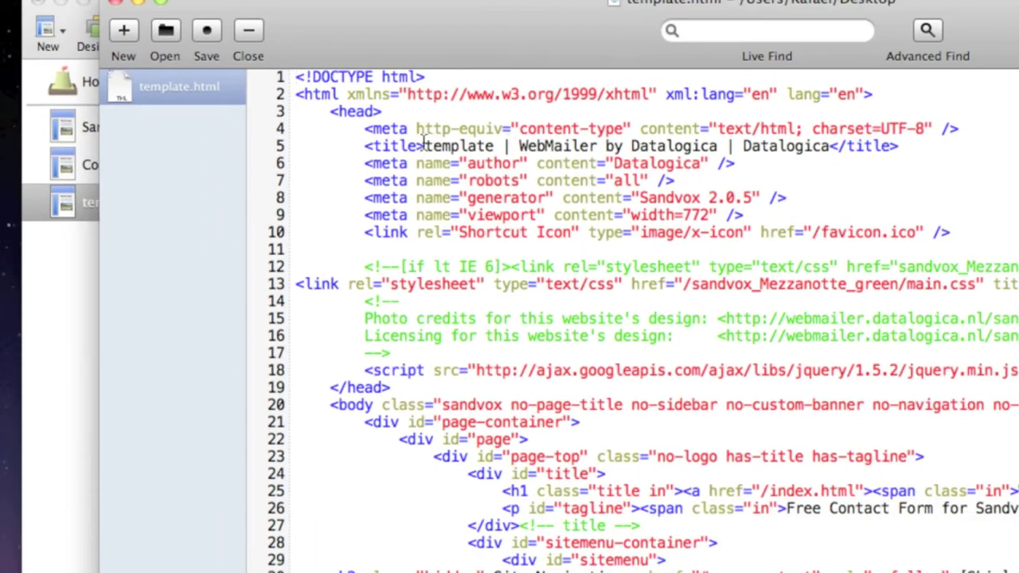
Step: Remove and retype the leading '/' on the favicon.ico and main.css paths in template.html
{"action": "left_click_drag", "start_coordinate": [424, 146], "coordinate": [824, 147]}
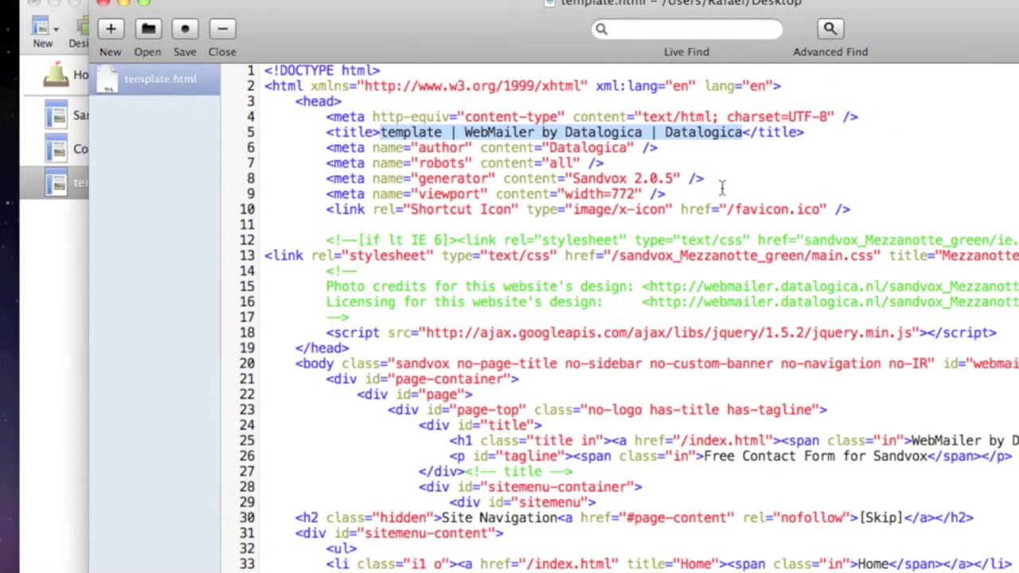
{"action": "left_click", "coordinate": [541, 147]}
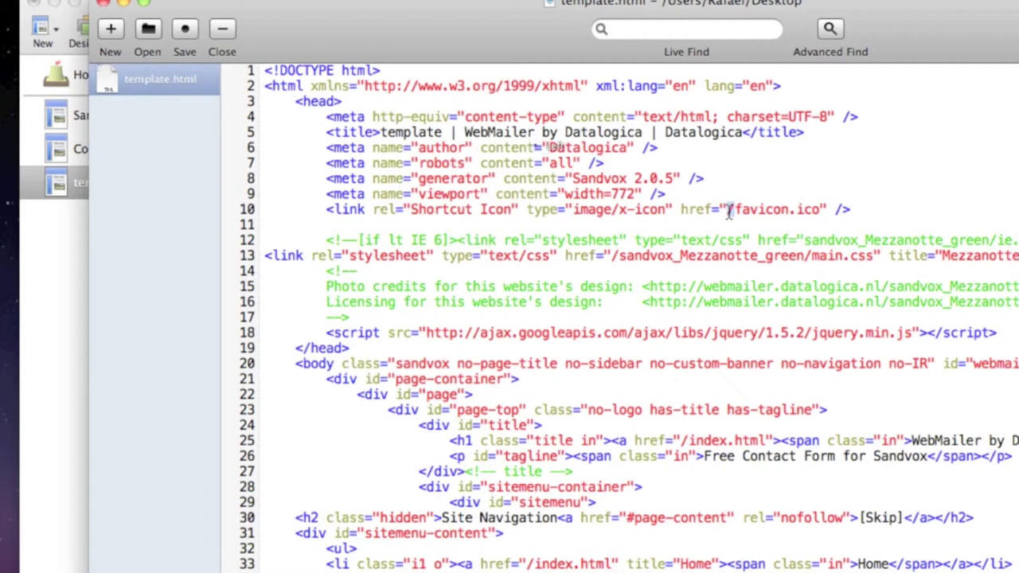
{"action": "left_click", "coordinate": [730, 209]}
{"action": "key", "text": "BackSpace"}
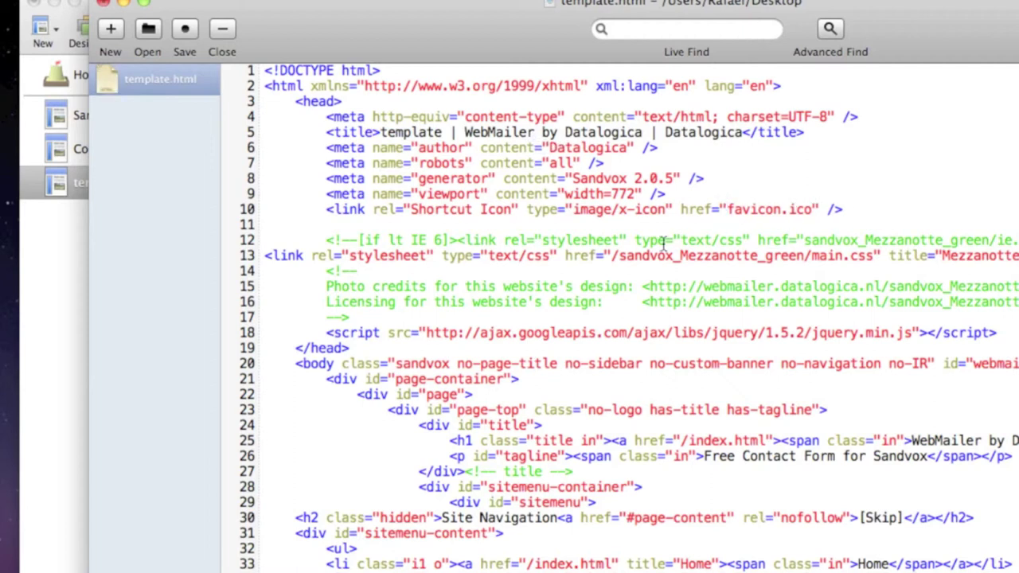
{"action": "left_click", "coordinate": [617, 255]}
{"action": "key", "text": "BackSpace"}
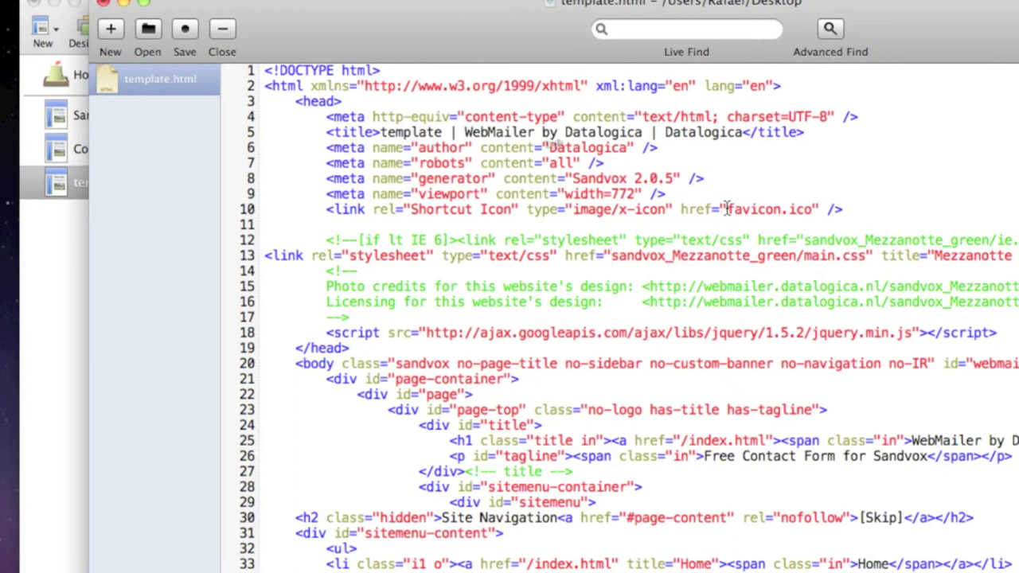
{"action": "type", "text": "/"}
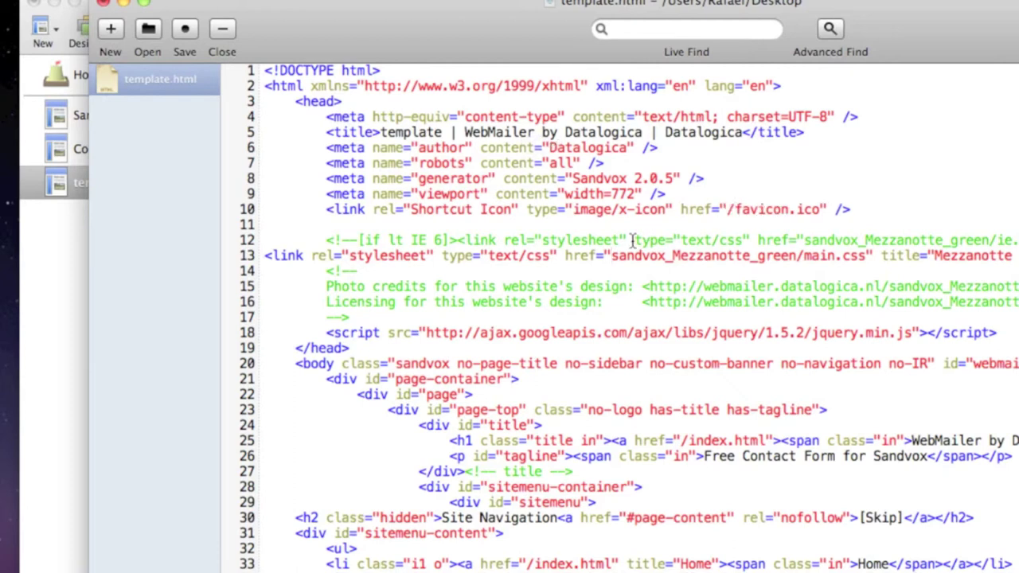
{"action": "left_click", "coordinate": [612, 254]}
{"action": "type", "text": "/"}
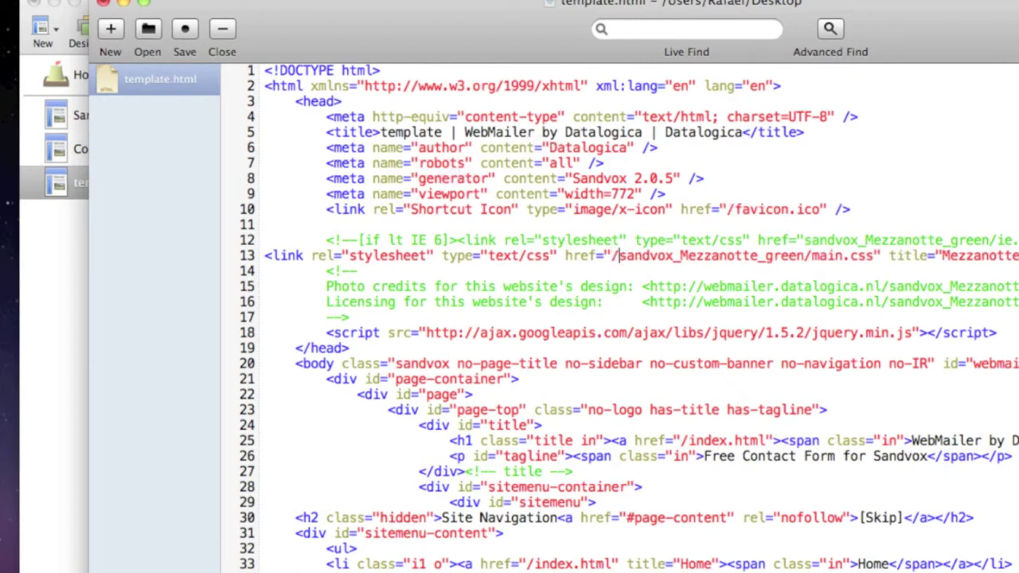
Step: Review the index.html link, Site Navigation heading and [main content] placeholder further down
{"action": "scroll", "coordinate": [626, 226], "scroll_direction": "down", "scroll_amount": 5}
{"action": "scroll", "coordinate": [626, 226], "scroll_direction": "down", "scroll_amount": 4}
{"action": "scroll", "coordinate": [625, 229], "scroll_direction": "down", "scroll_amount": 1}
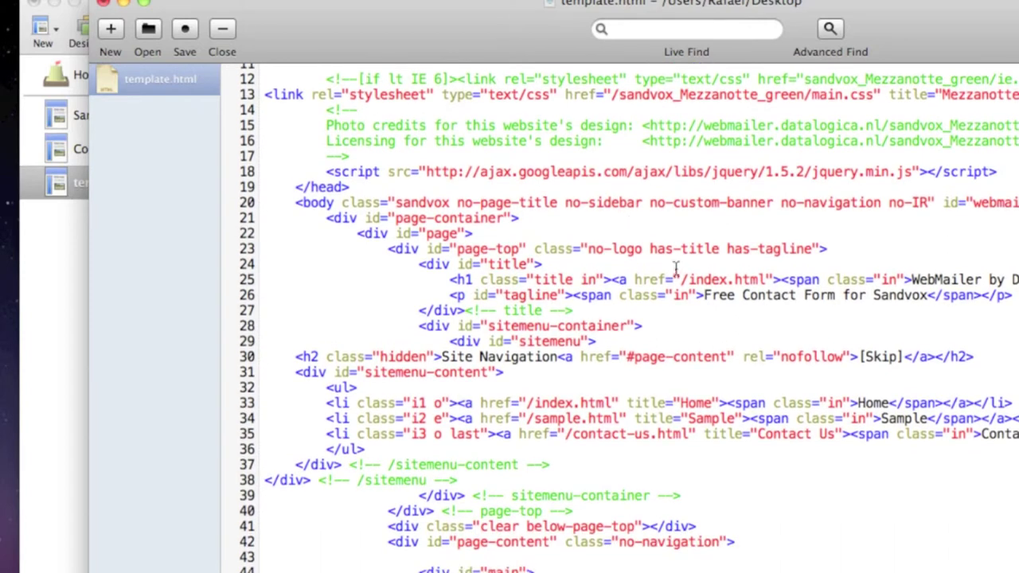
{"action": "left_click", "coordinate": [684, 280]}
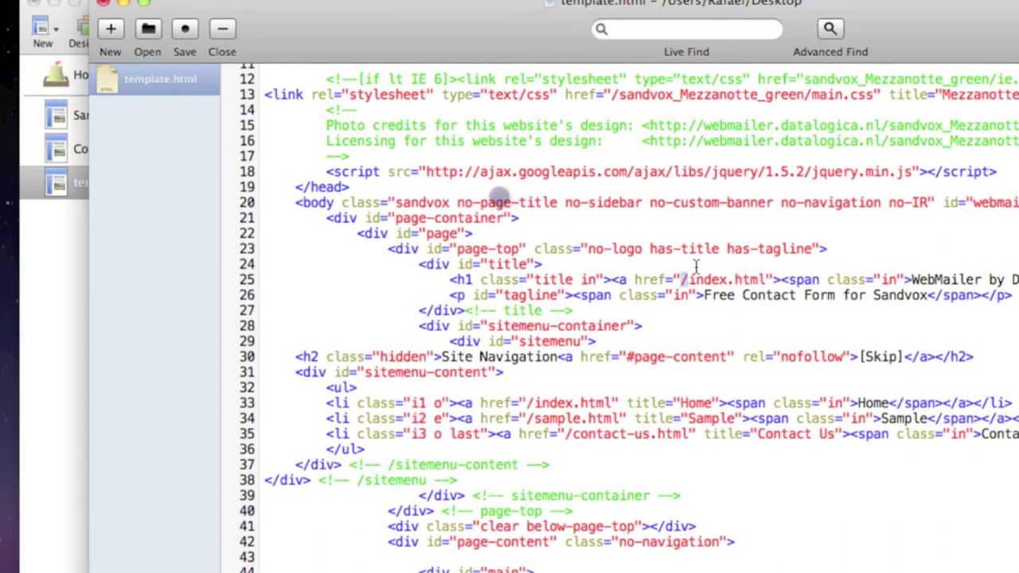
{"action": "scroll", "coordinate": [593, 312], "scroll_direction": "down", "scroll_amount": 4}
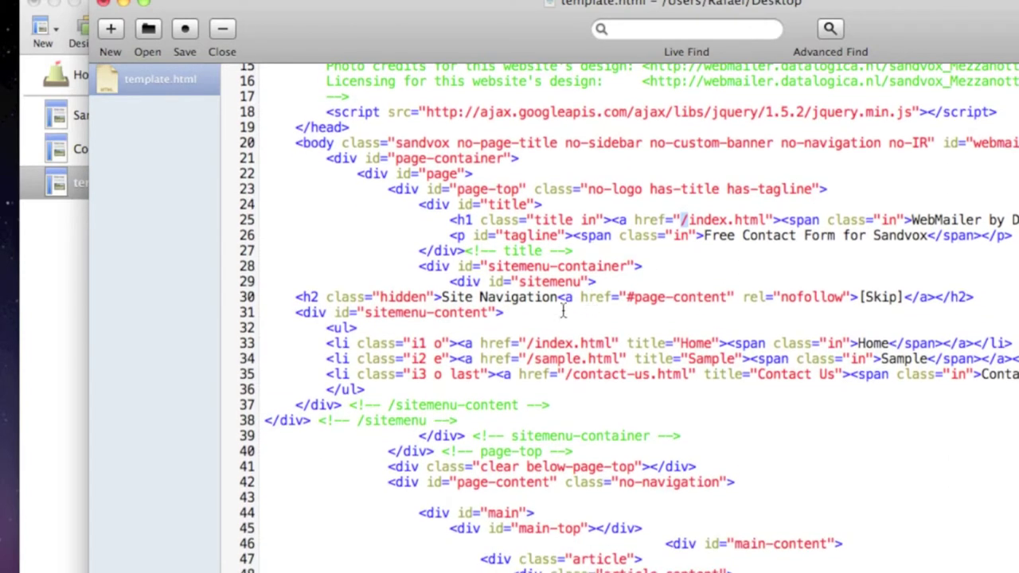
{"action": "left_click_drag", "start_coordinate": [443, 296], "coordinate": [558, 297]}
{"action": "left_click", "coordinate": [533, 343]}
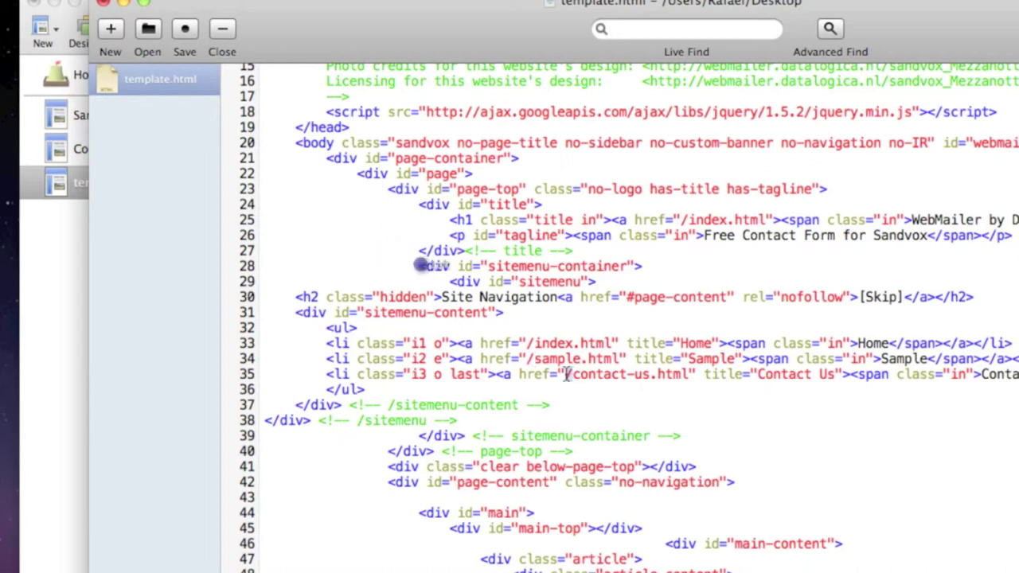
{"action": "scroll", "coordinate": [583, 277], "scroll_direction": "down", "scroll_amount": 5}
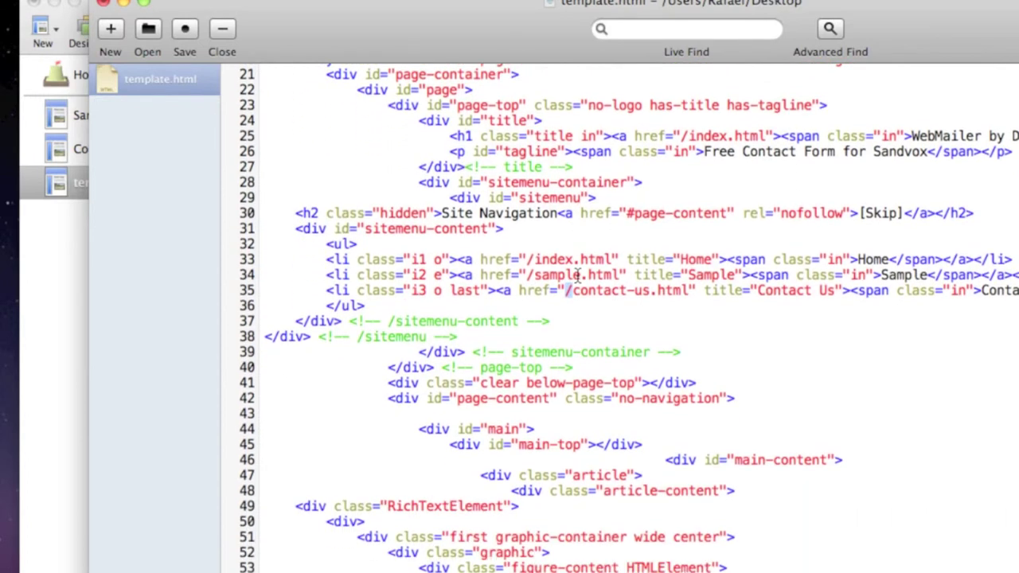
{"action": "scroll", "coordinate": [572, 277], "scroll_direction": "down", "scroll_amount": 7}
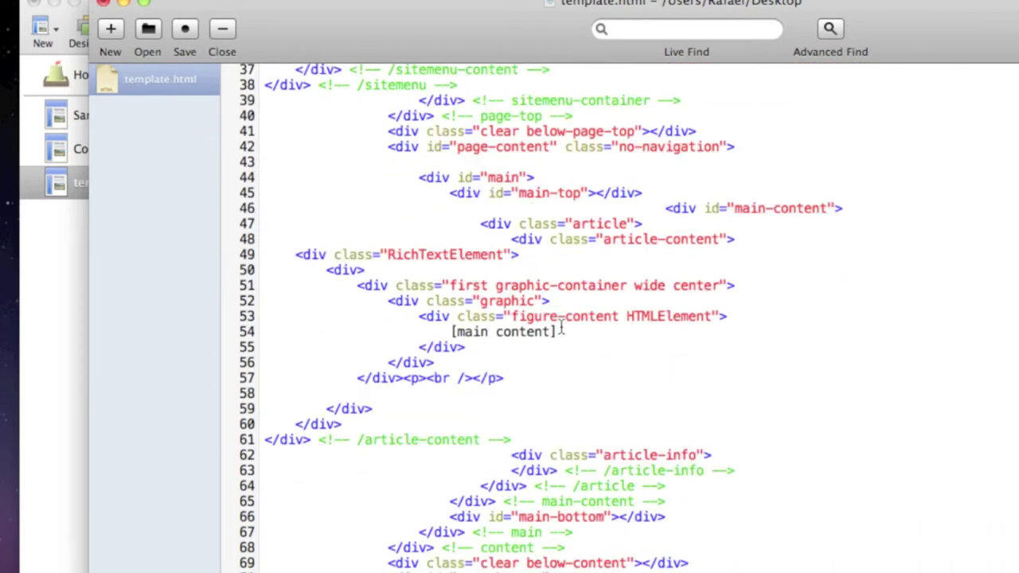
{"action": "left_click_drag", "start_coordinate": [555, 332], "coordinate": [451, 332]}
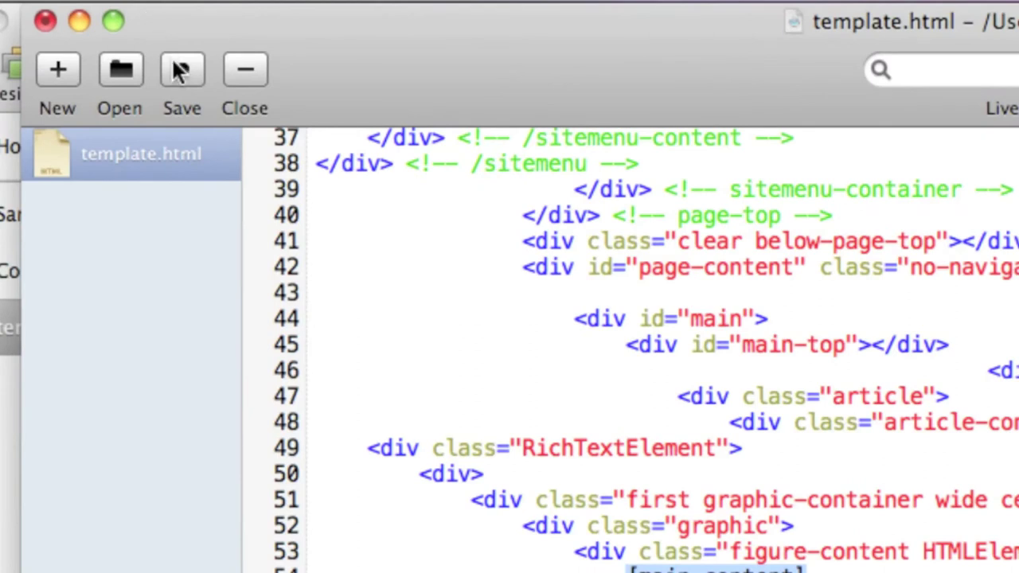
Step: Save template.html and close its Smultron window
{"action": "left_click", "coordinate": [180, 71]}
{"action": "left_click", "coordinate": [243, 75], "text": "ctrl"}
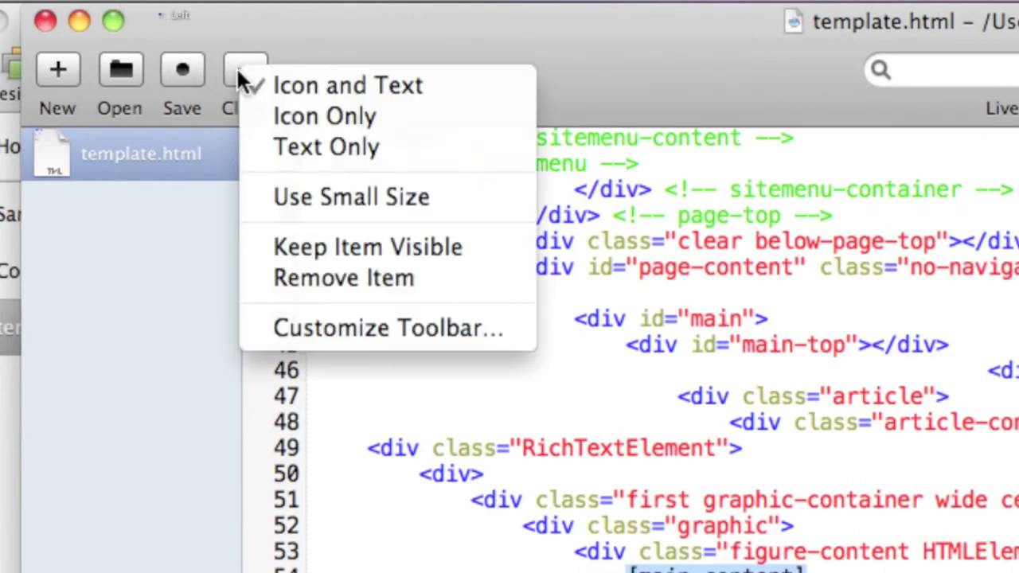
{"action": "left_click", "coordinate": [243, 80]}
{"action": "left_click", "coordinate": [246, 70]}
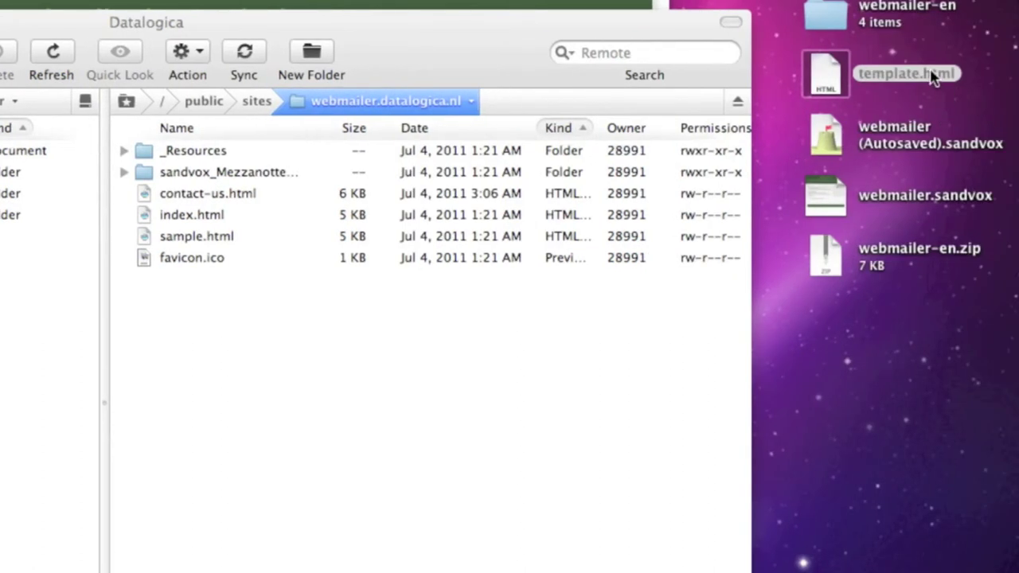
Step: Go to the server's cgi-bin place in Transmit and copy the desktop template.html into it
{"action": "left_click", "coordinate": [930, 73]}
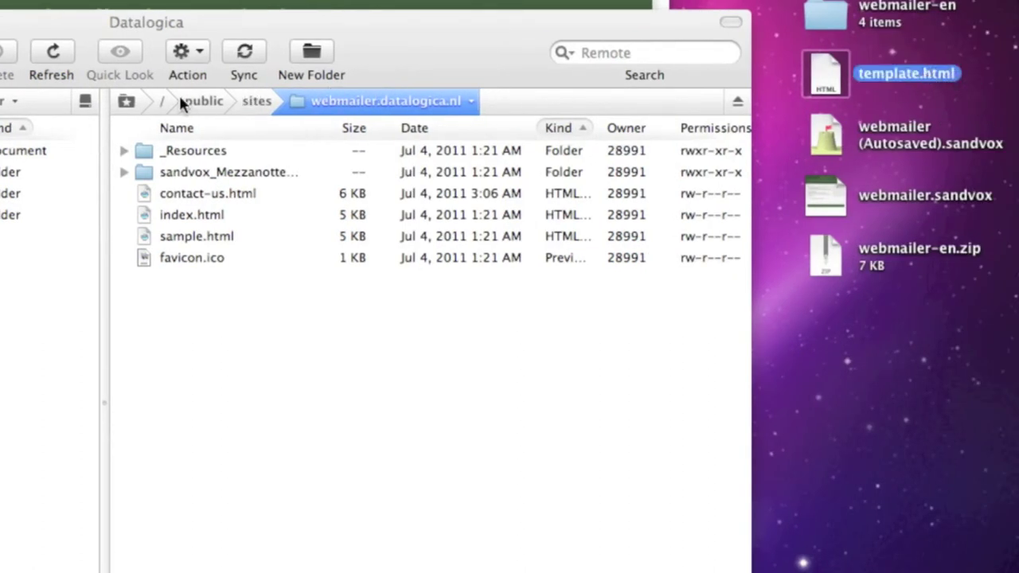
{"action": "left_click", "coordinate": [127, 101]}
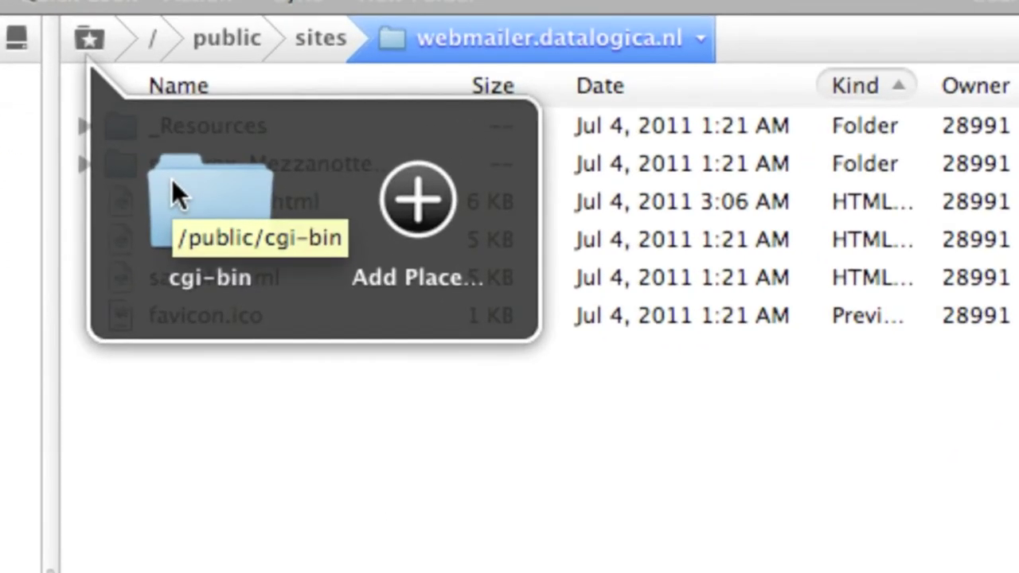
{"action": "left_click", "coordinate": [173, 184]}
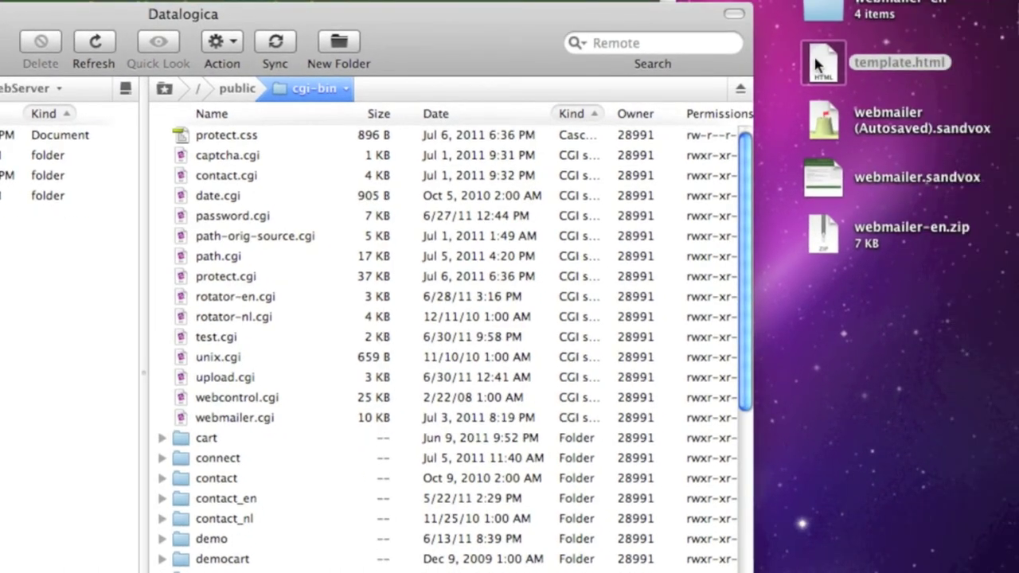
{"action": "left_click", "coordinate": [815, 59]}
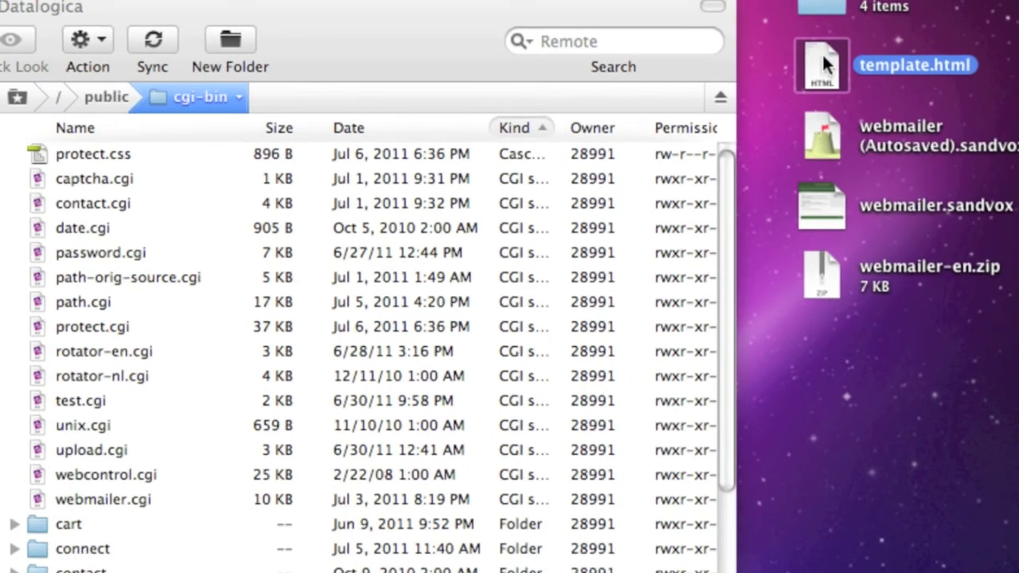
{"action": "left_click_drag", "start_coordinate": [817, 56], "coordinate": [218, 216]}
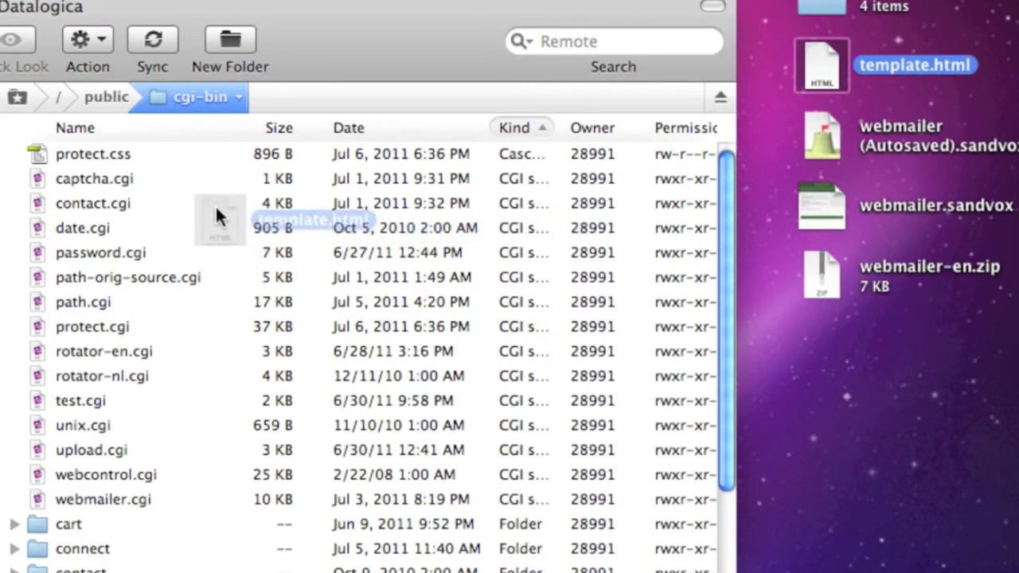
{"action": "left_click_drag", "start_coordinate": [217, 211], "coordinate": [810, 49]}
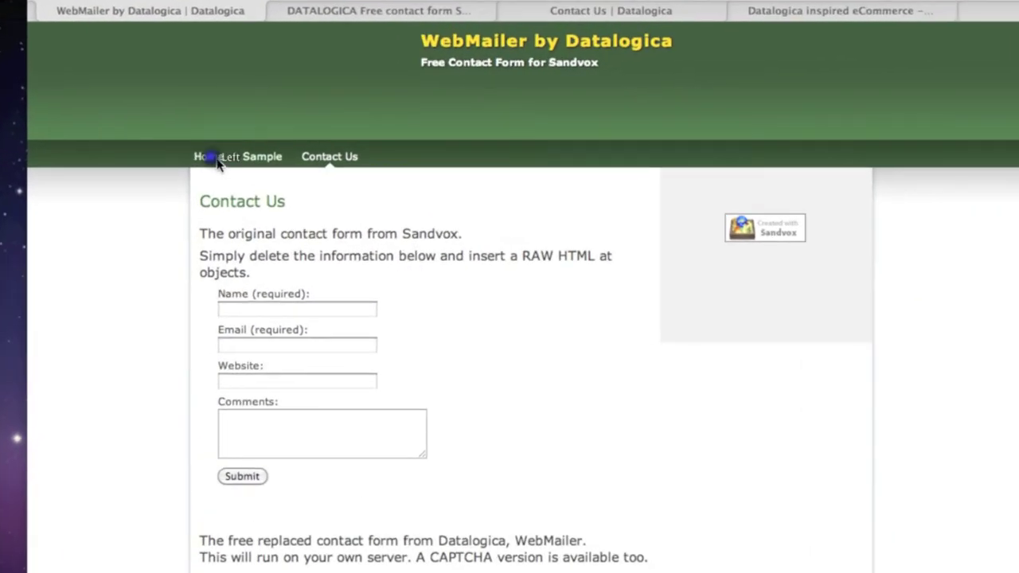
Step: Go from Home to the Contact Us page and submit the WebMailer form empty
{"action": "left_click", "coordinate": [208, 160]}
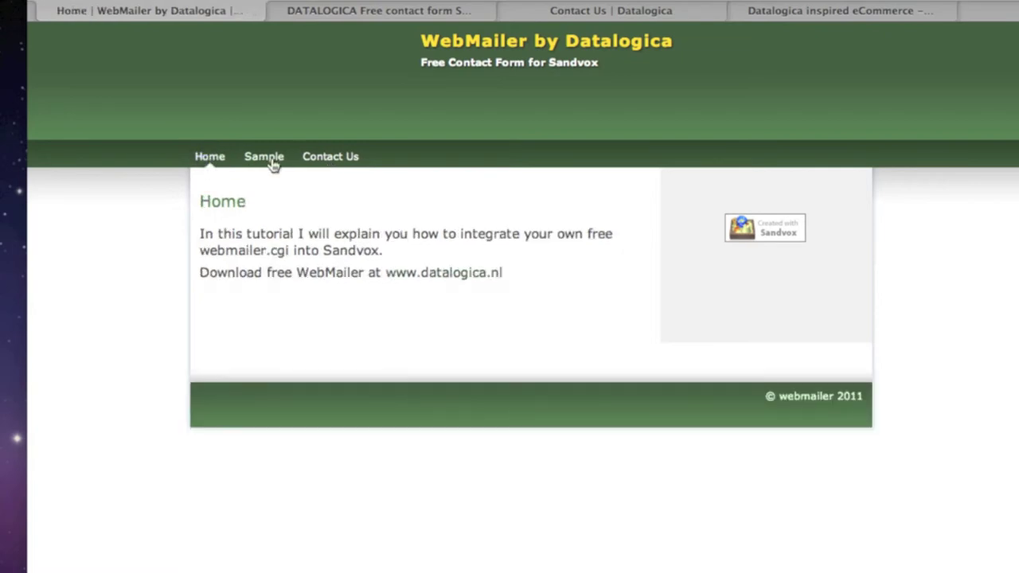
{"action": "left_click", "coordinate": [328, 160]}
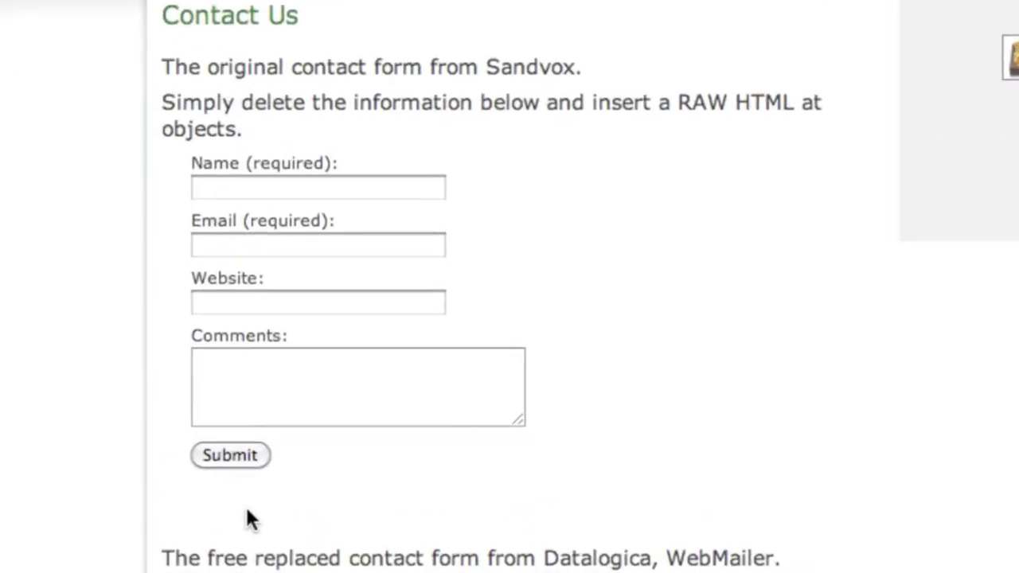
{"action": "left_click", "coordinate": [231, 461]}
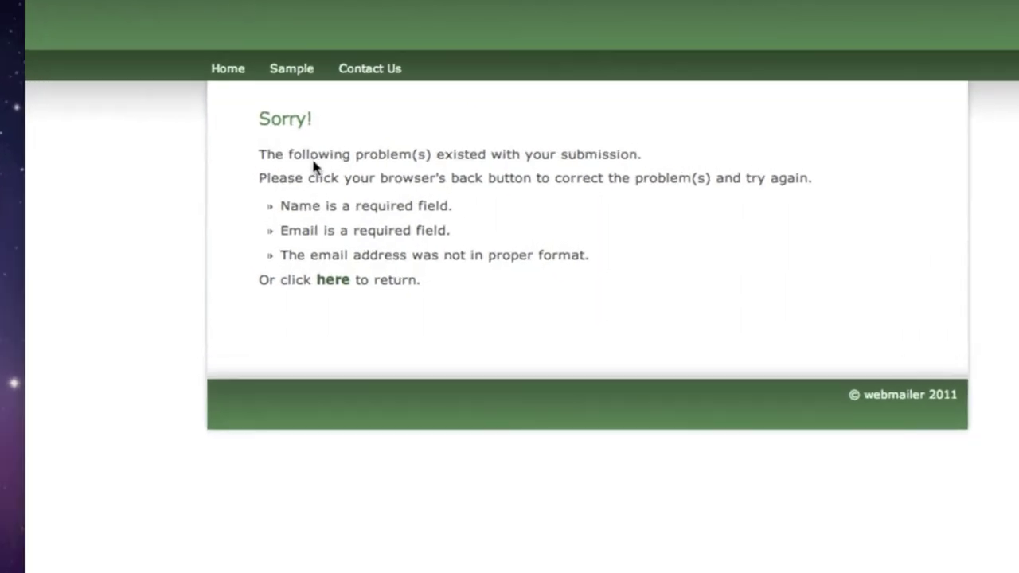
Step: Review the 'Name is a required field' error, return to the form, and switch to the DATALOGICA Free contact form tab
{"action": "left_click_drag", "start_coordinate": [282, 205], "coordinate": [438, 205]}
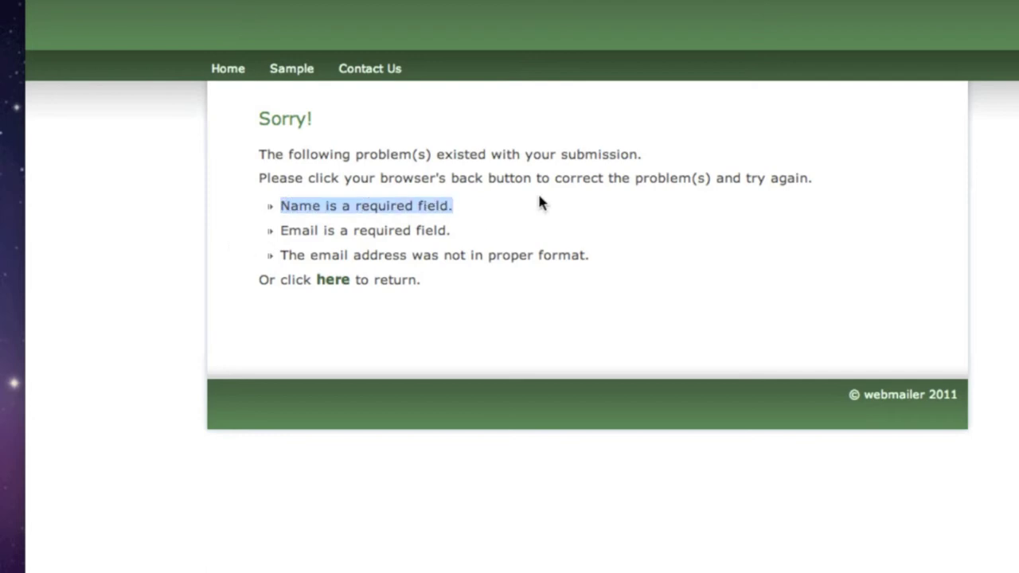
{"action": "left_click", "coordinate": [539, 203]}
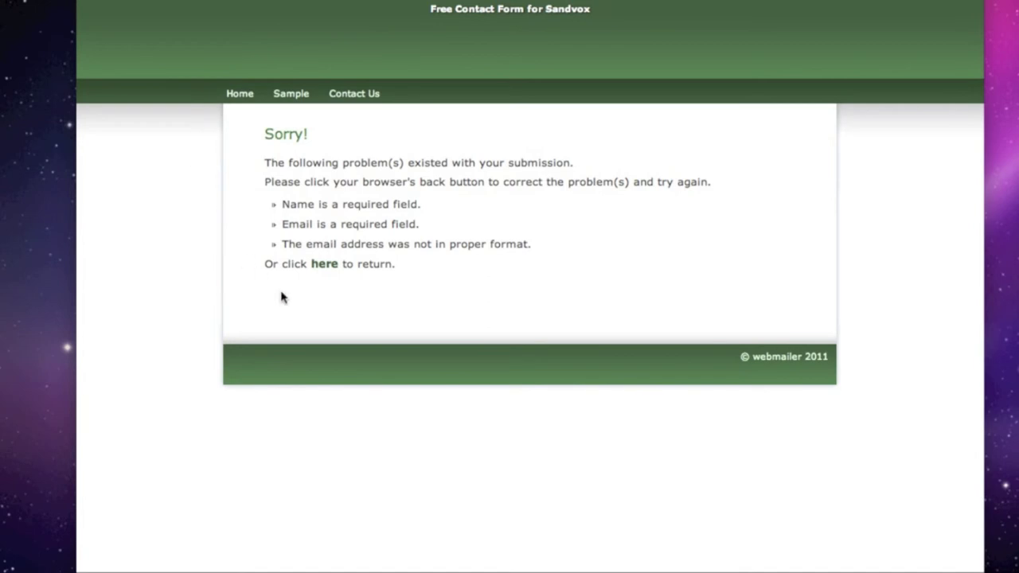
{"action": "left_click", "coordinate": [326, 265]}
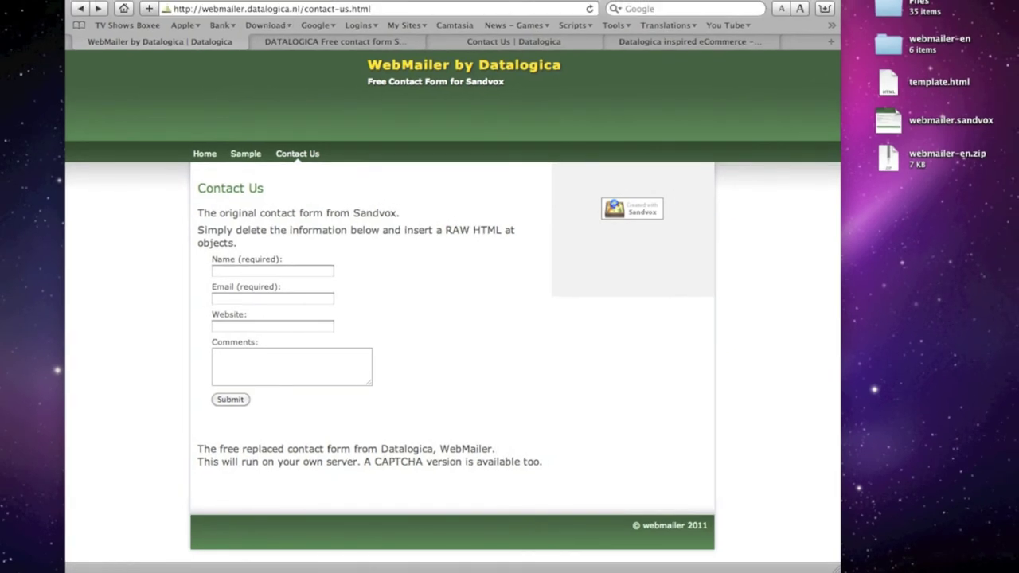
{"action": "left_click", "coordinate": [305, 42]}
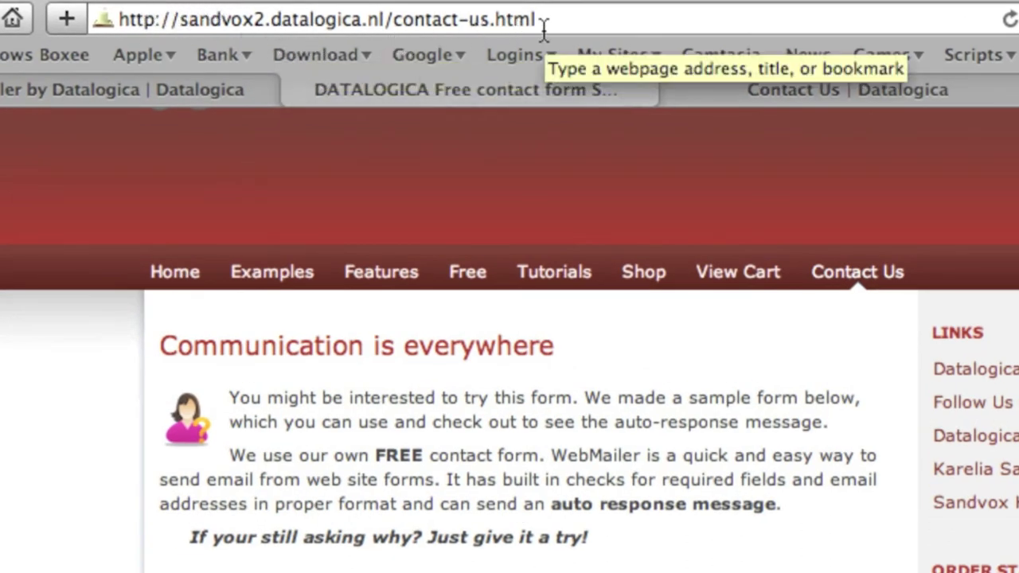
Step: Reload the sandvox2 contact page twice to generate new CAPTCHA codes
{"action": "scroll", "coordinate": [517, 225], "scroll_direction": "down", "scroll_amount": 5}
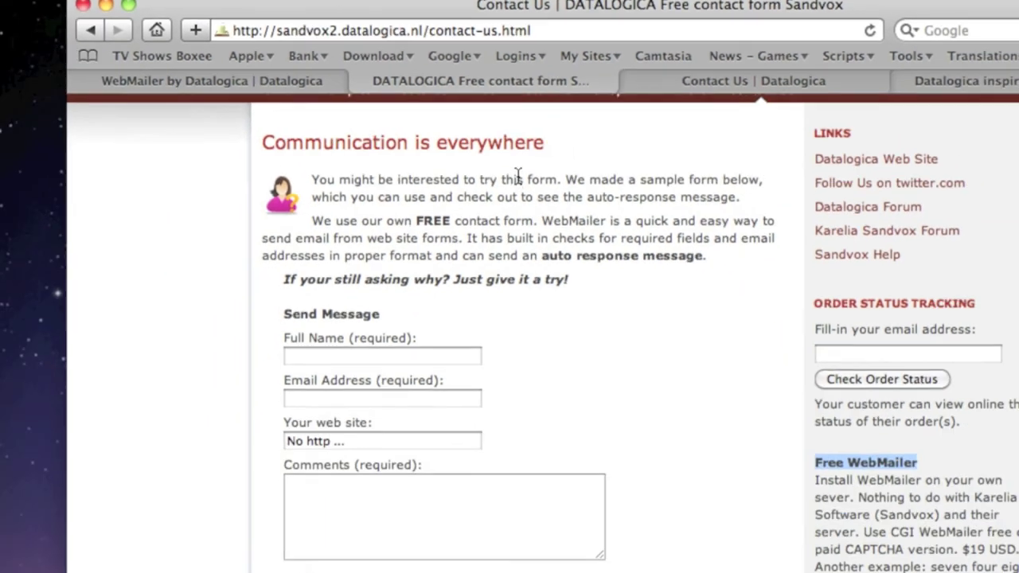
{"action": "scroll", "coordinate": [517, 231], "scroll_direction": "down", "scroll_amount": 1}
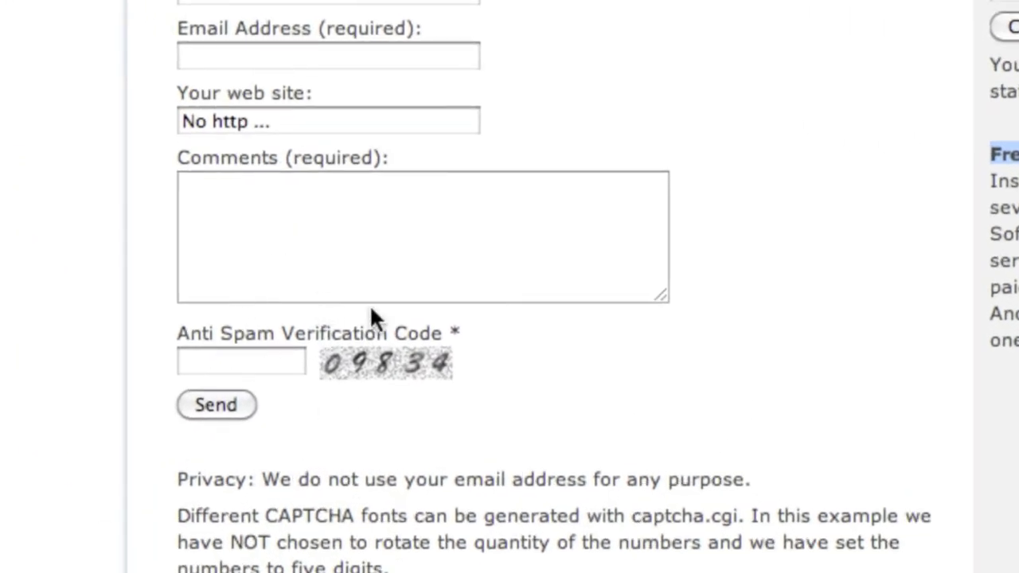
{"action": "right_click", "coordinate": [558, 341]}
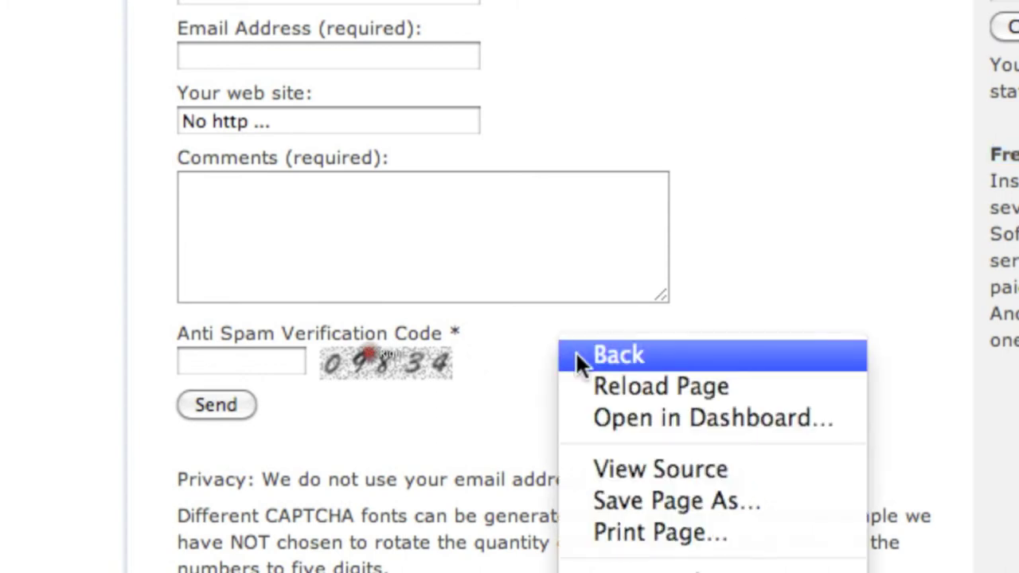
{"action": "left_click", "coordinate": [582, 379]}
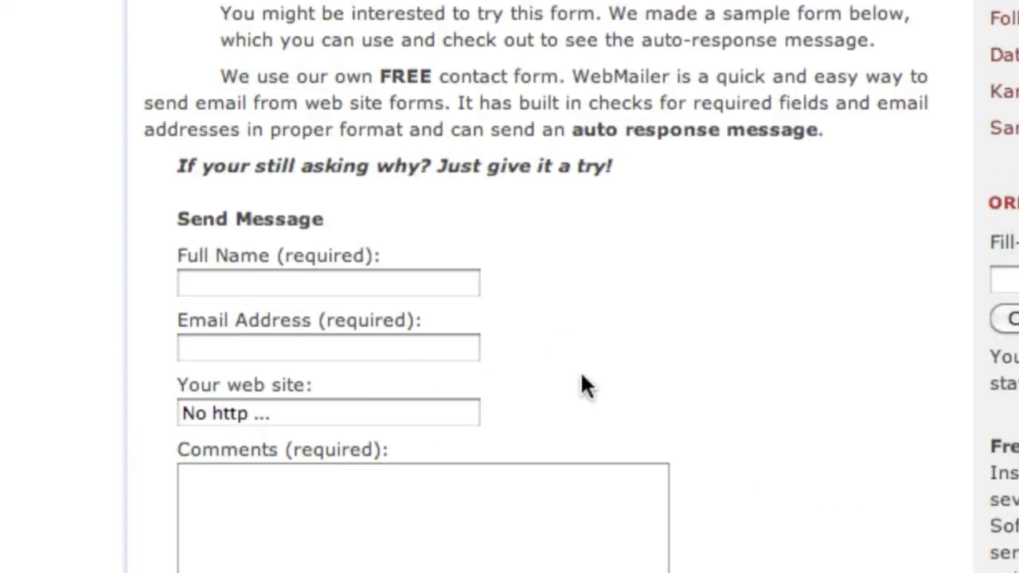
{"action": "right_click", "coordinate": [569, 372]}
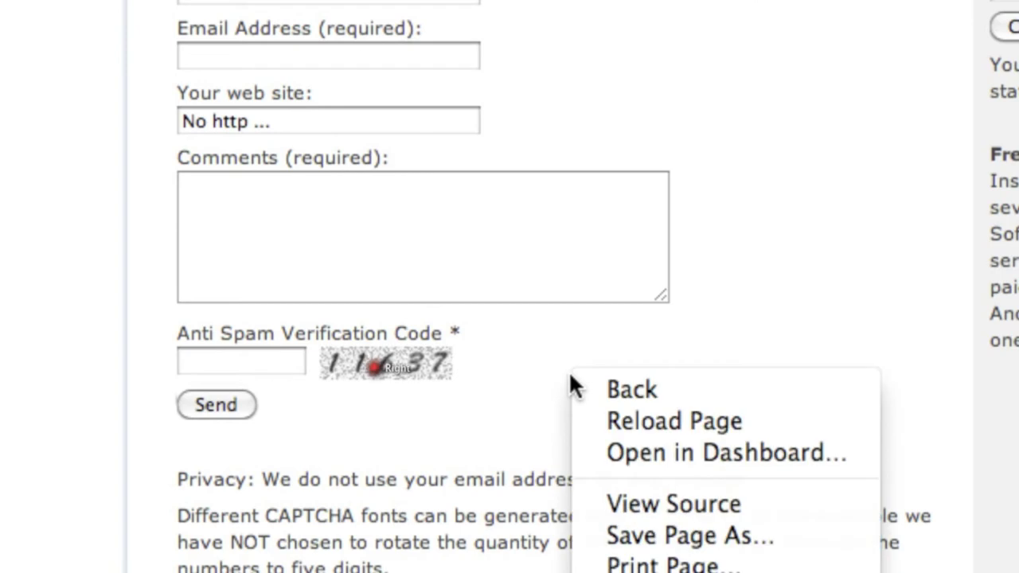
{"action": "left_click", "coordinate": [620, 416]}
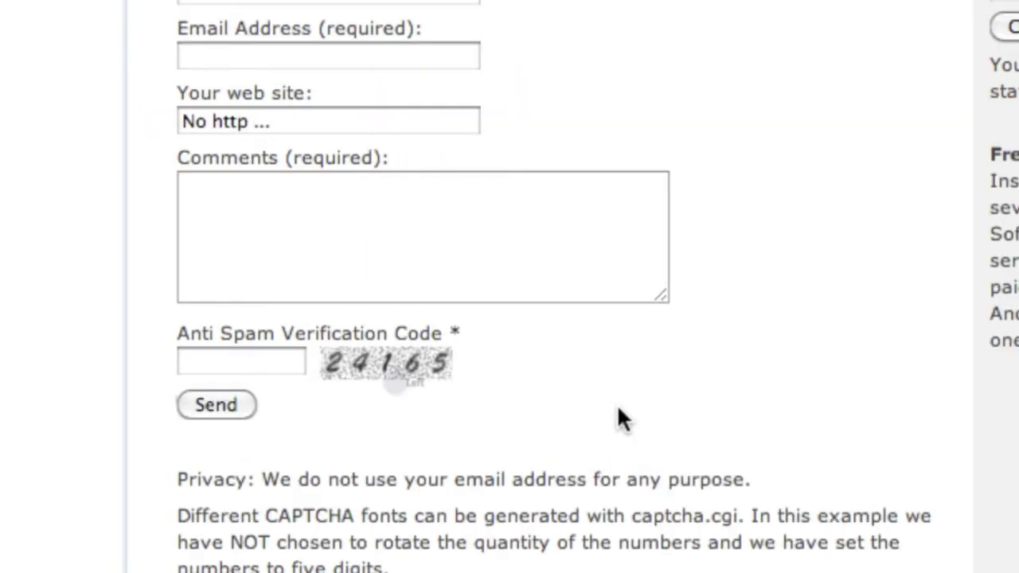
Step: Send the form without a code, note the anti spam code error, return, and highlight the $19 USD price
{"action": "left_click", "coordinate": [225, 405]}
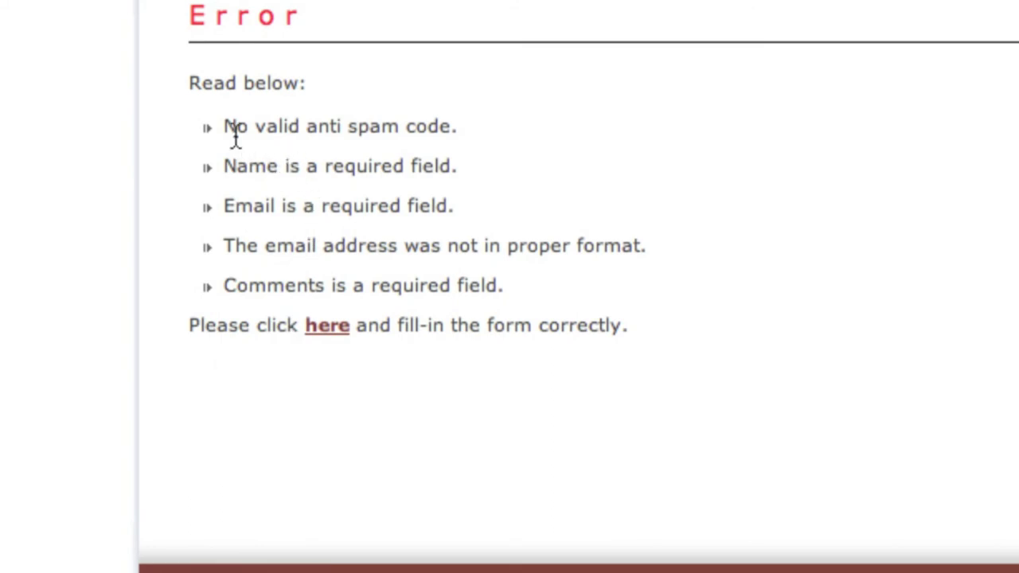
{"action": "left_click_drag", "start_coordinate": [223, 131], "coordinate": [464, 136]}
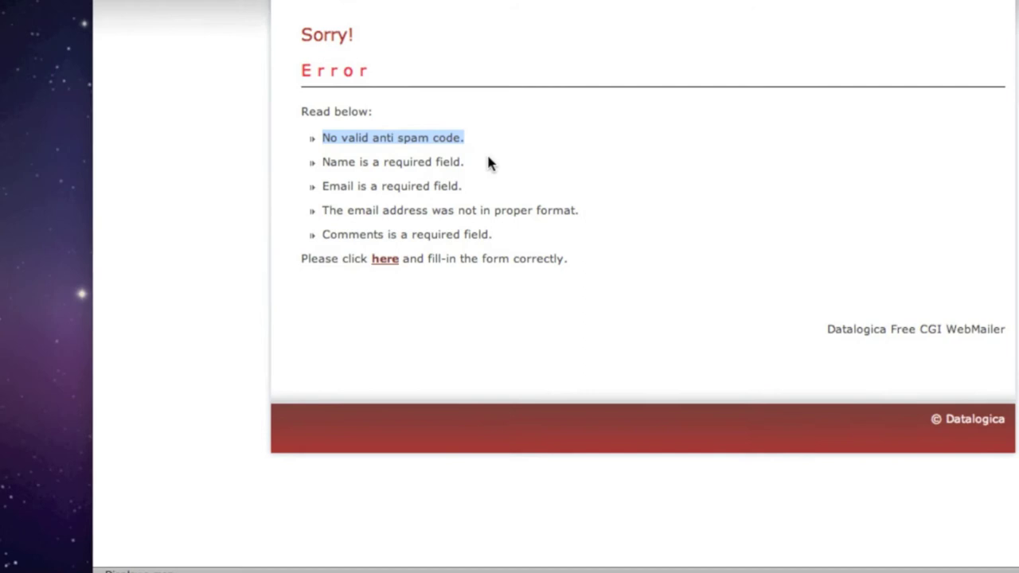
{"action": "right_click", "coordinate": [487, 153]}
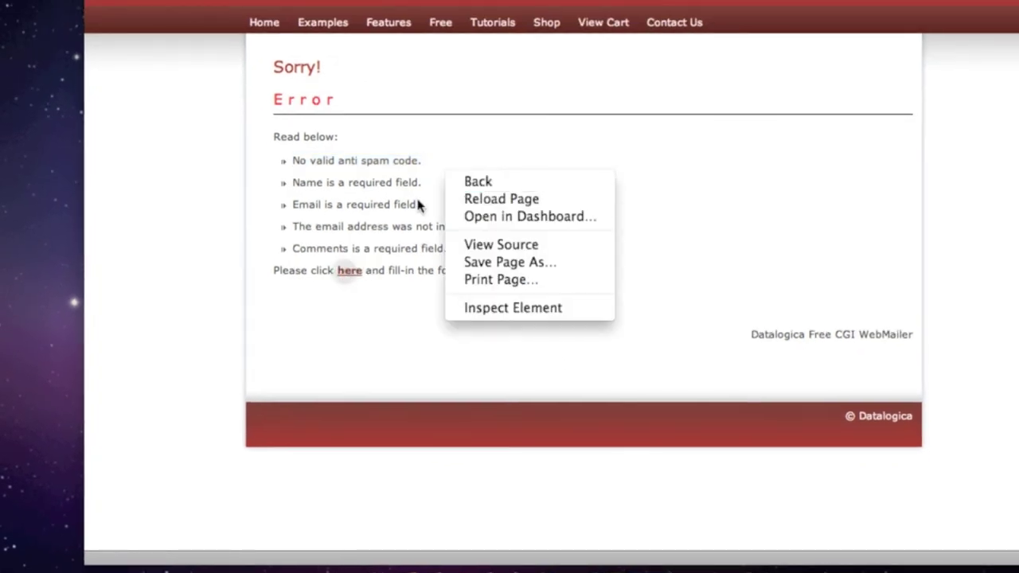
{"action": "left_click", "coordinate": [371, 284]}
{"action": "left_click", "coordinate": [355, 277]}
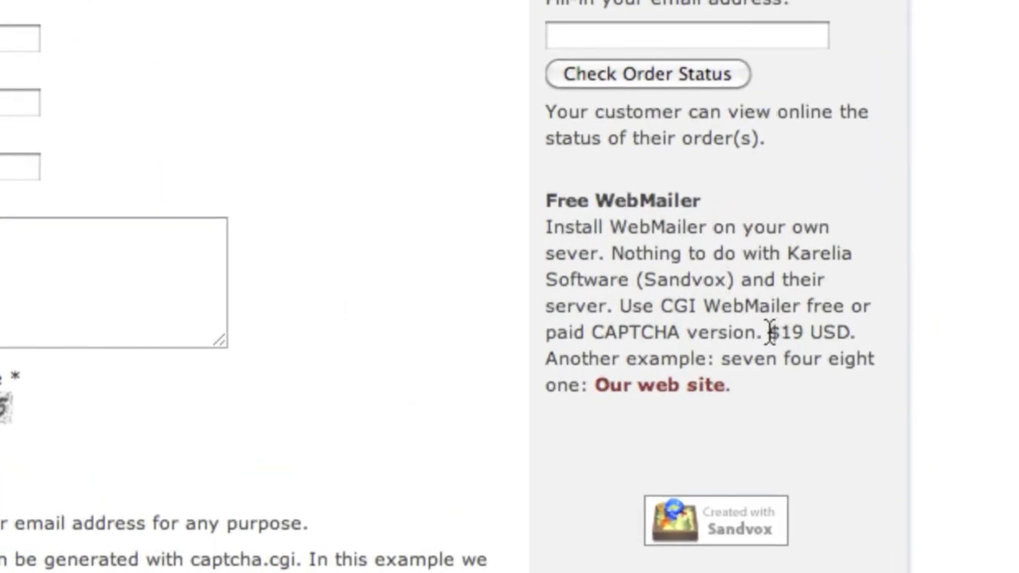
{"action": "left_click_drag", "start_coordinate": [770, 331], "coordinate": [849, 336]}
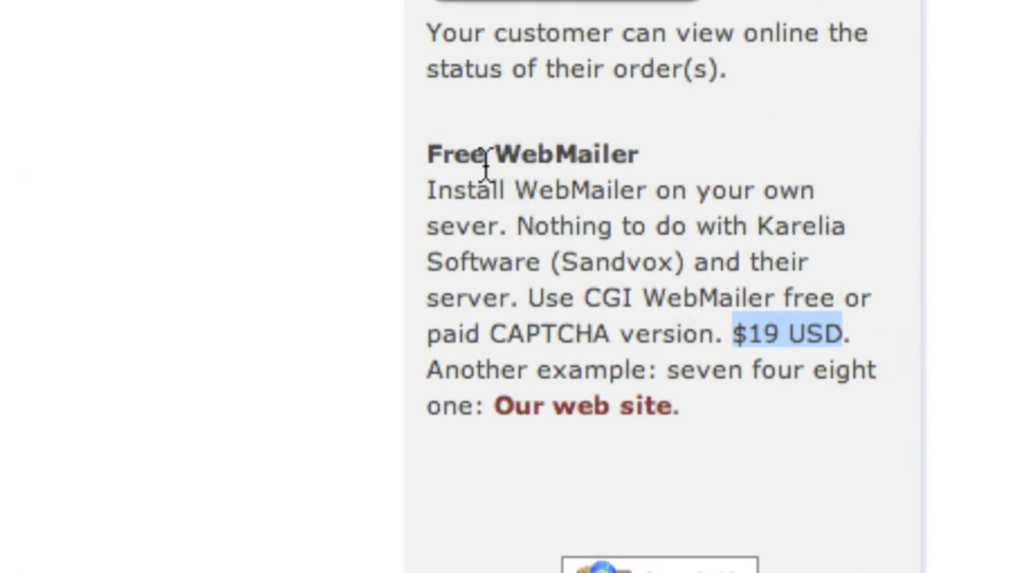
{"action": "left_click_drag", "start_coordinate": [429, 153], "coordinate": [641, 157]}
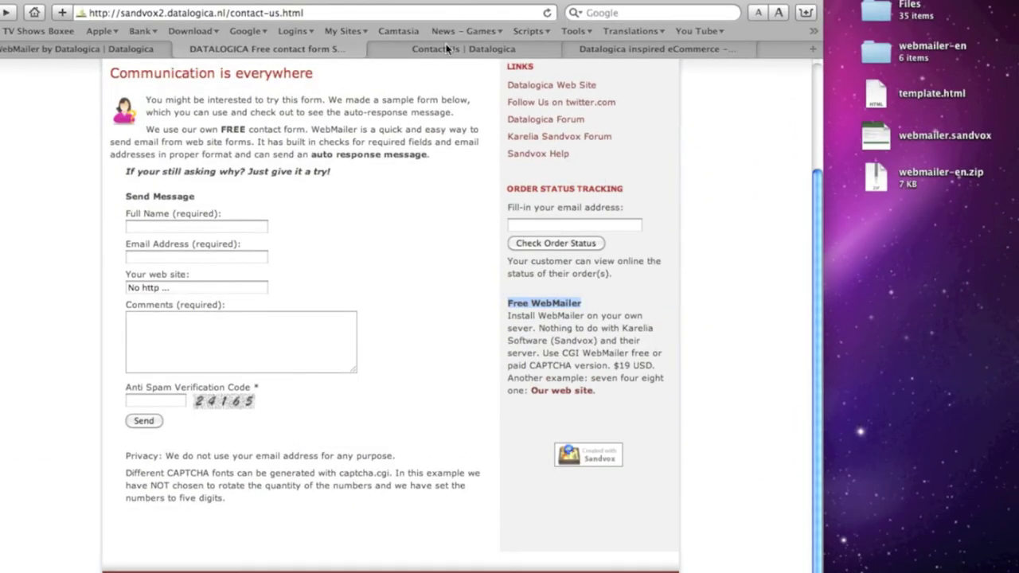
Step: On the sandvox.datalogica.nl contact page, reload three times until CAPTCHA 0519 appears
{"action": "left_click", "coordinate": [499, 48]}
{"action": "scroll", "coordinate": [258, 122], "scroll_direction": "up", "scroll_amount": 3}
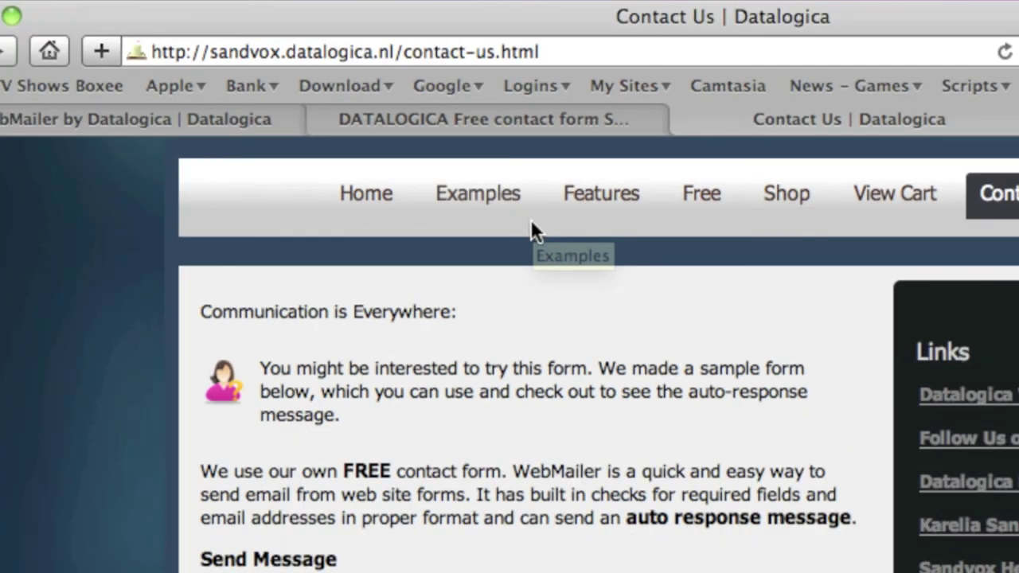
{"action": "scroll", "coordinate": [532, 227], "scroll_direction": "down", "scroll_amount": 3}
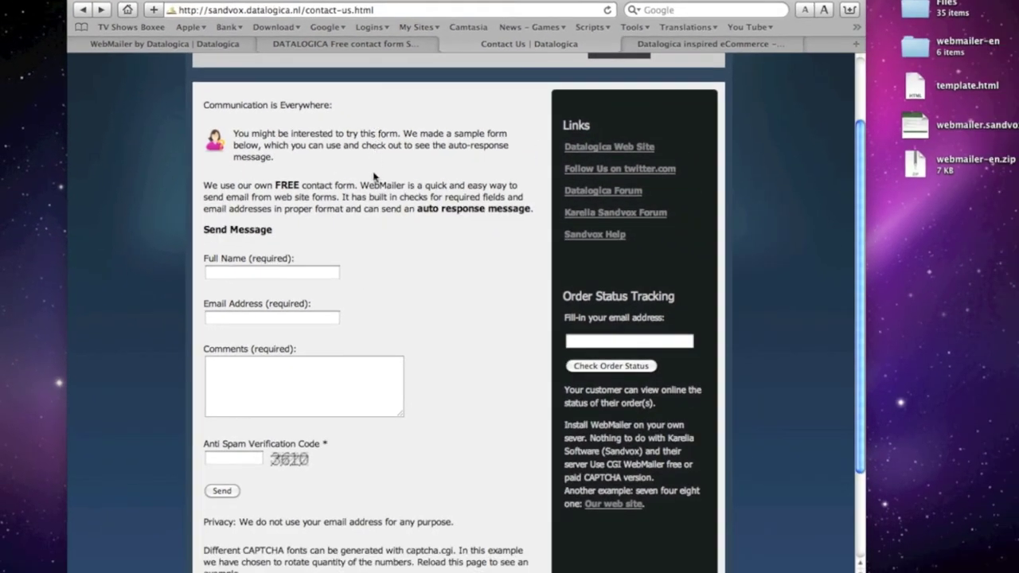
{"action": "scroll", "coordinate": [375, 220], "scroll_direction": "down", "scroll_amount": 5}
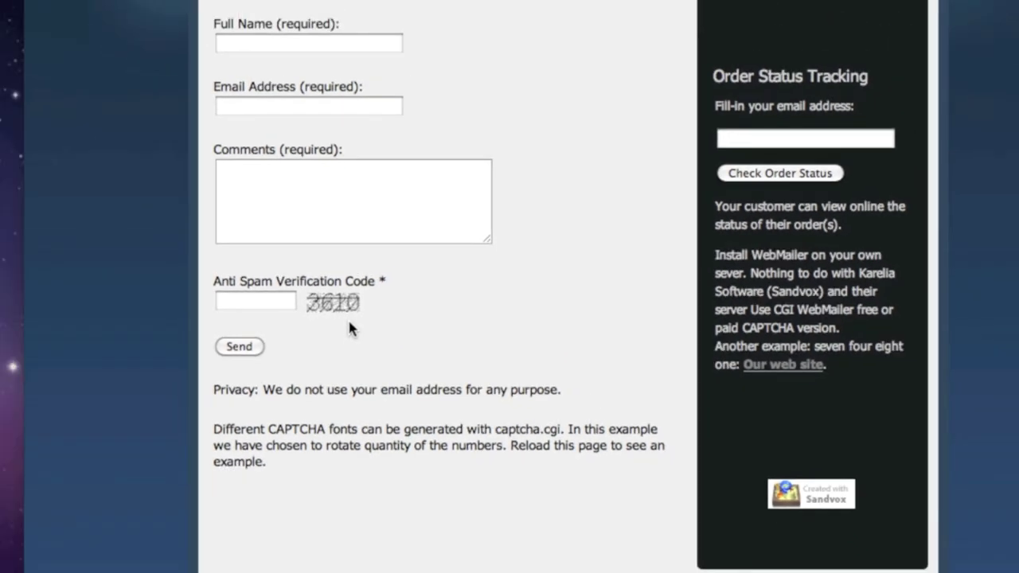
{"action": "right_click", "coordinate": [459, 303]}
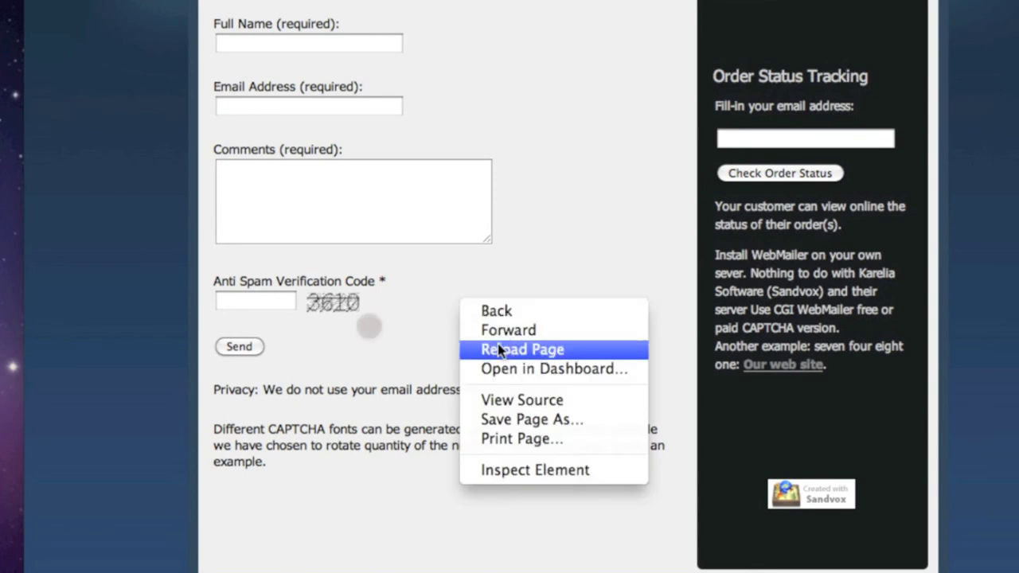
{"action": "left_click", "coordinate": [500, 350]}
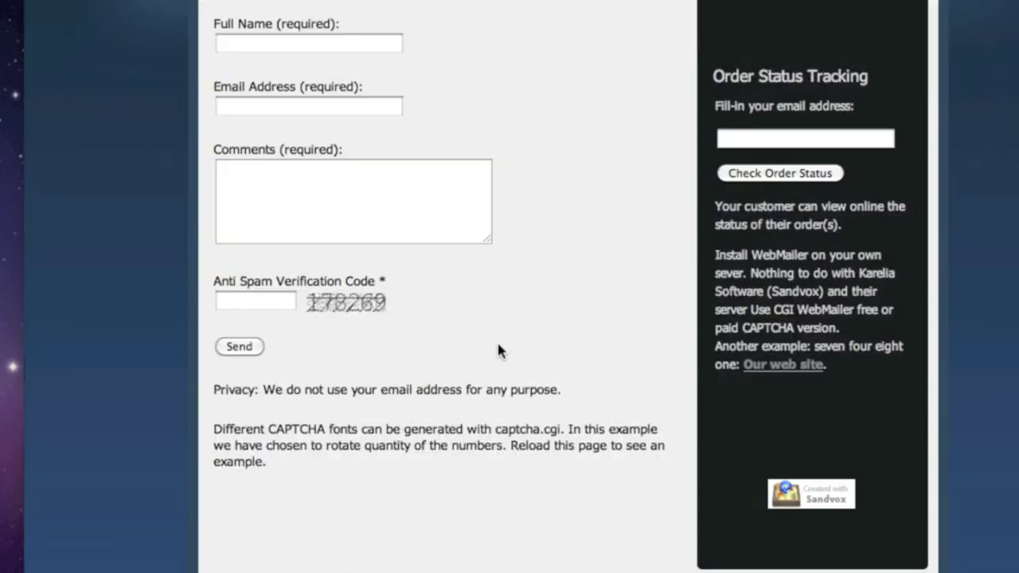
{"action": "right_click", "coordinate": [414, 303]}
{"action": "left_click", "coordinate": [444, 350]}
{"action": "right_click", "coordinate": [446, 322]}
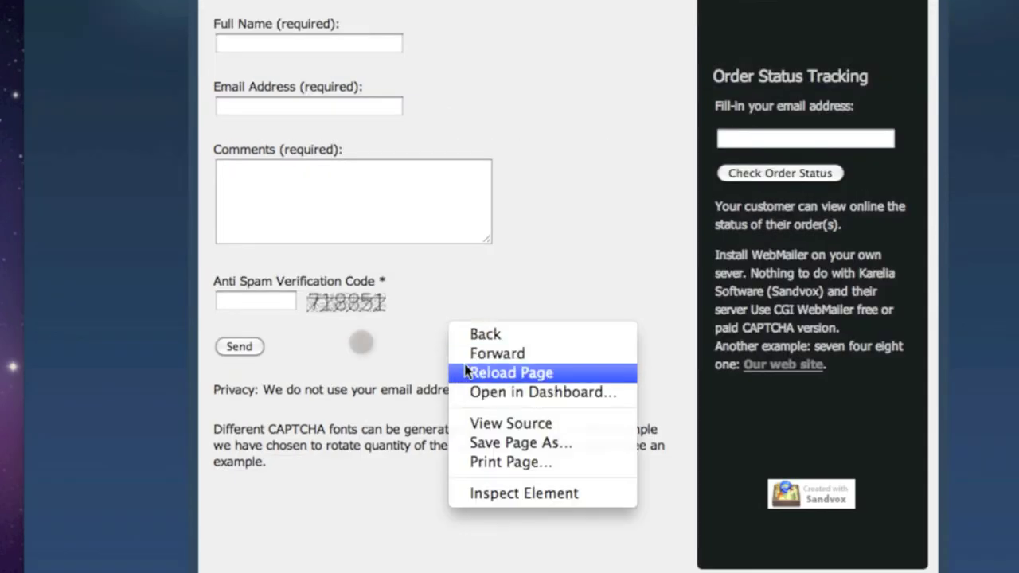
{"action": "left_click", "coordinate": [467, 372]}
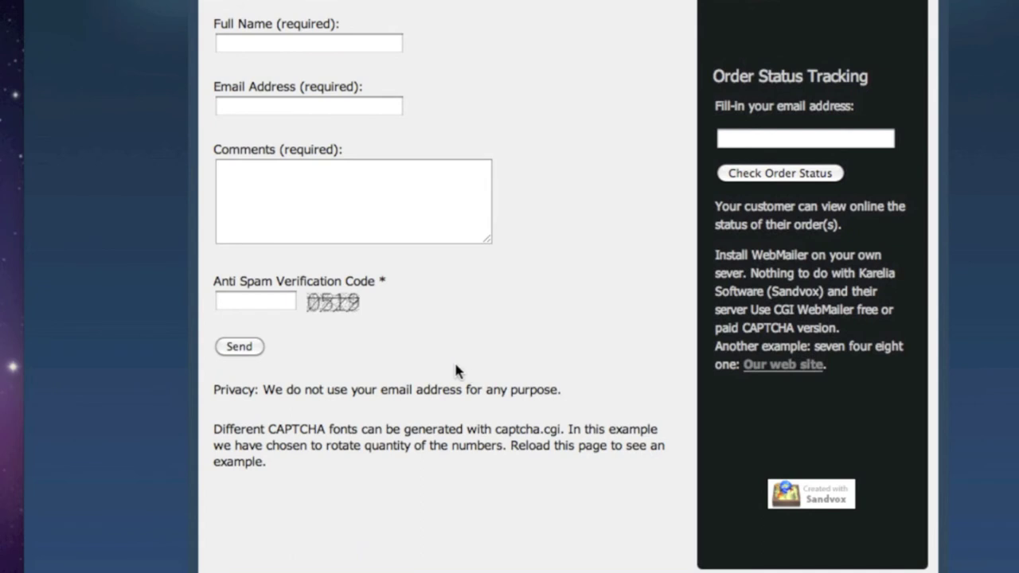
Step: Submit the form empty, return from the error page, and switch to the Datalogica contact tab
{"action": "left_click", "coordinate": [251, 354]}
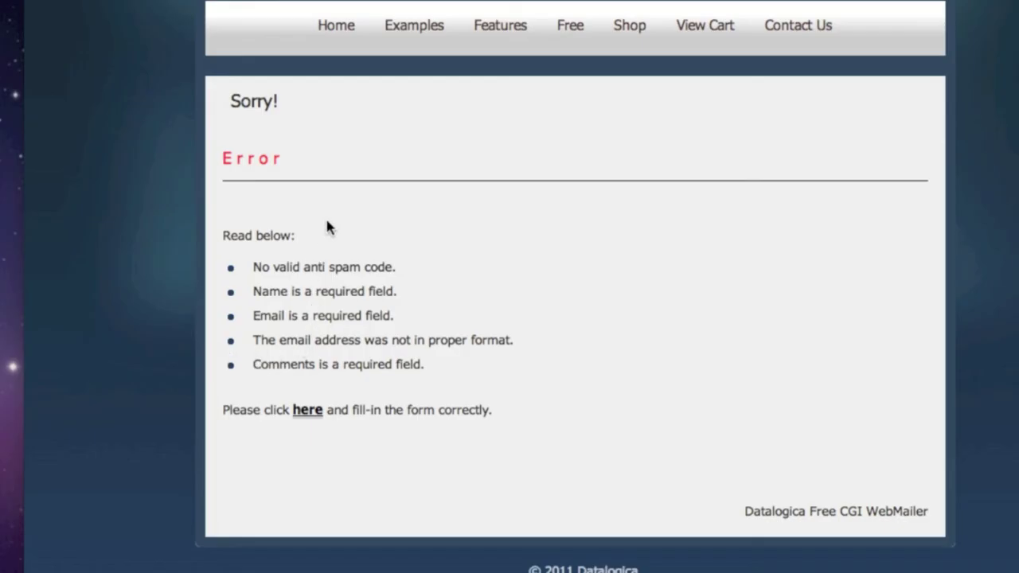
{"action": "left_click", "coordinate": [308, 411]}
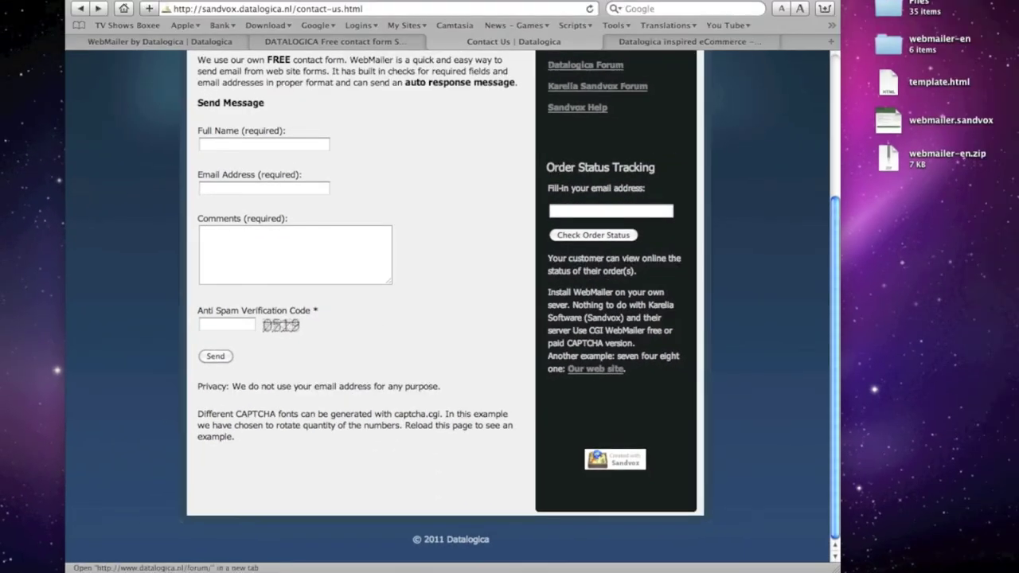
{"action": "left_click", "coordinate": [653, 41]}
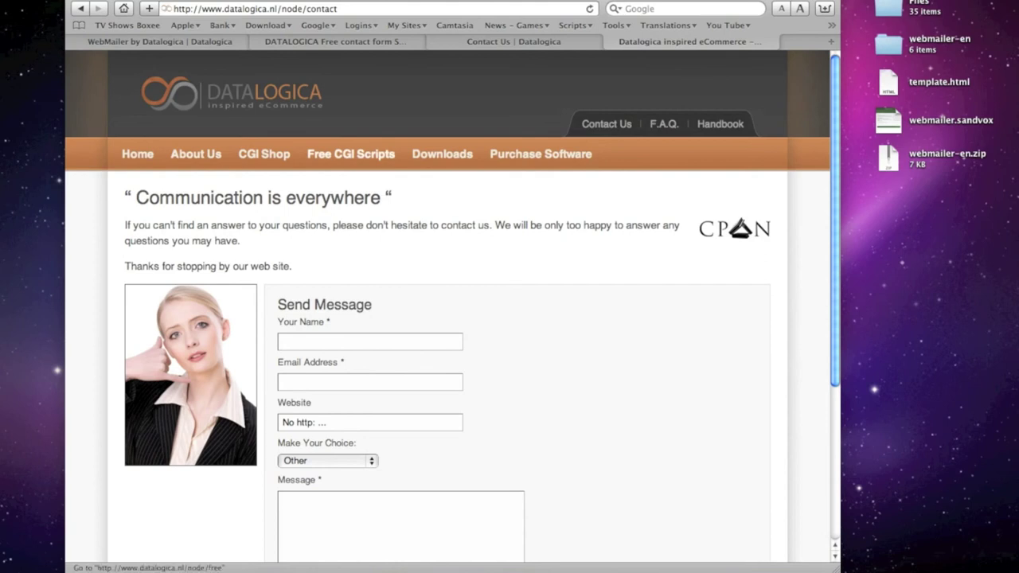
Step: Navigate Free CGI Scripts > CGI WebMailer and scroll through the contact form's feature list
{"action": "left_click", "coordinate": [319, 157]}
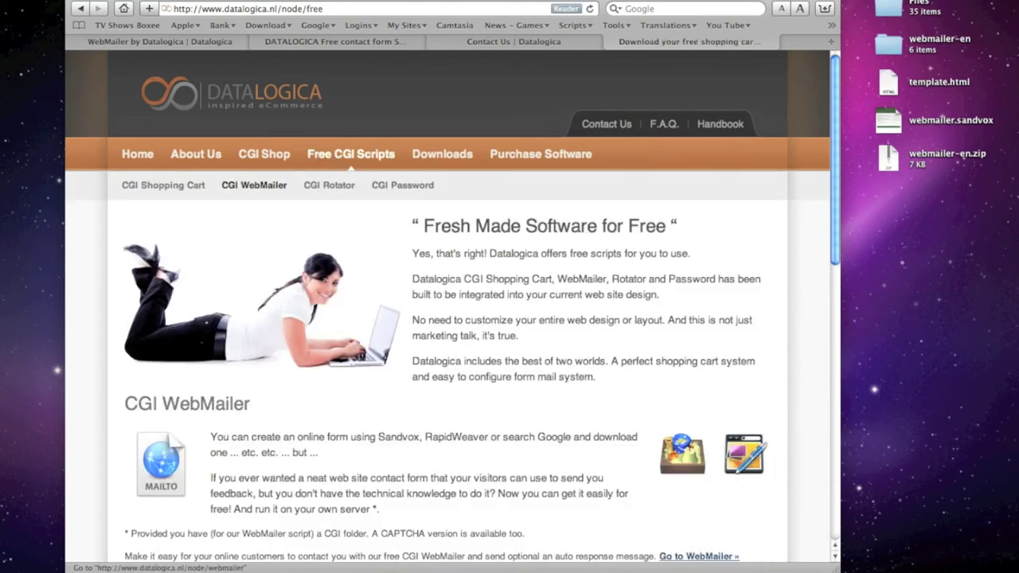
{"action": "left_click", "coordinate": [254, 184]}
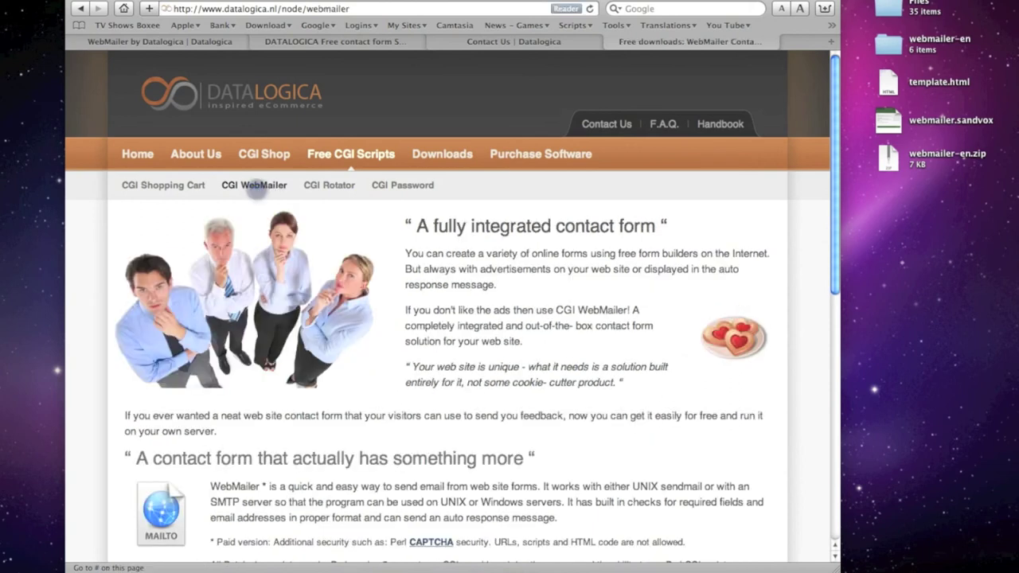
{"action": "scroll", "coordinate": [452, 308], "scroll_direction": "down", "scroll_amount": 5}
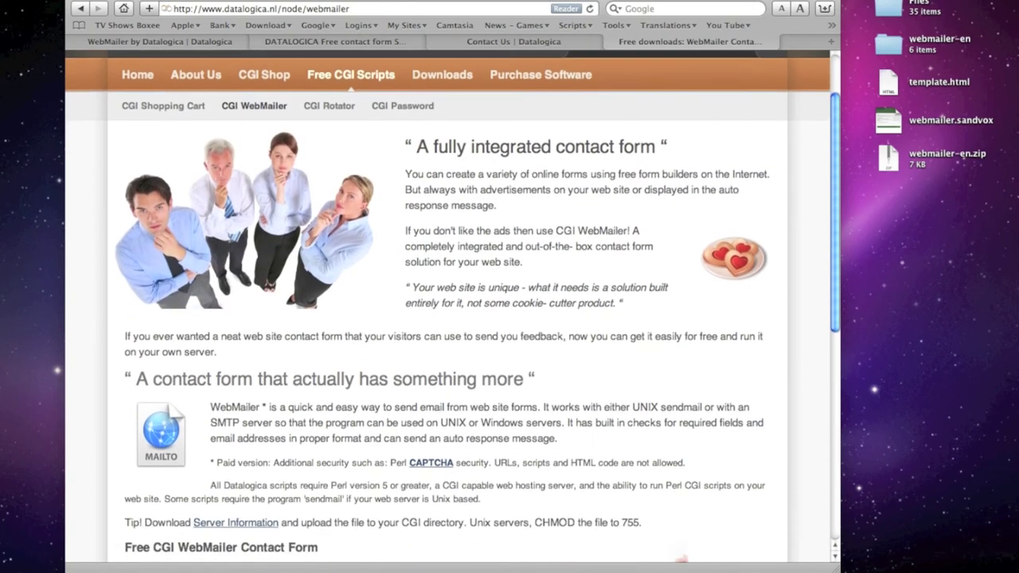
{"action": "scroll", "coordinate": [452, 308], "scroll_direction": "down", "scroll_amount": 1}
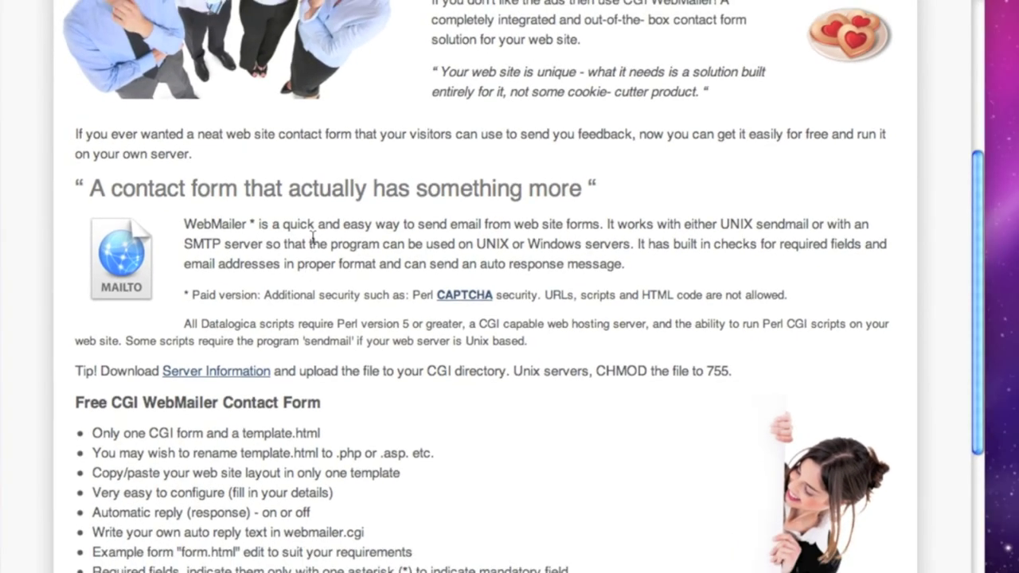
{"action": "scroll", "coordinate": [312, 237], "scroll_direction": "down", "scroll_amount": 2}
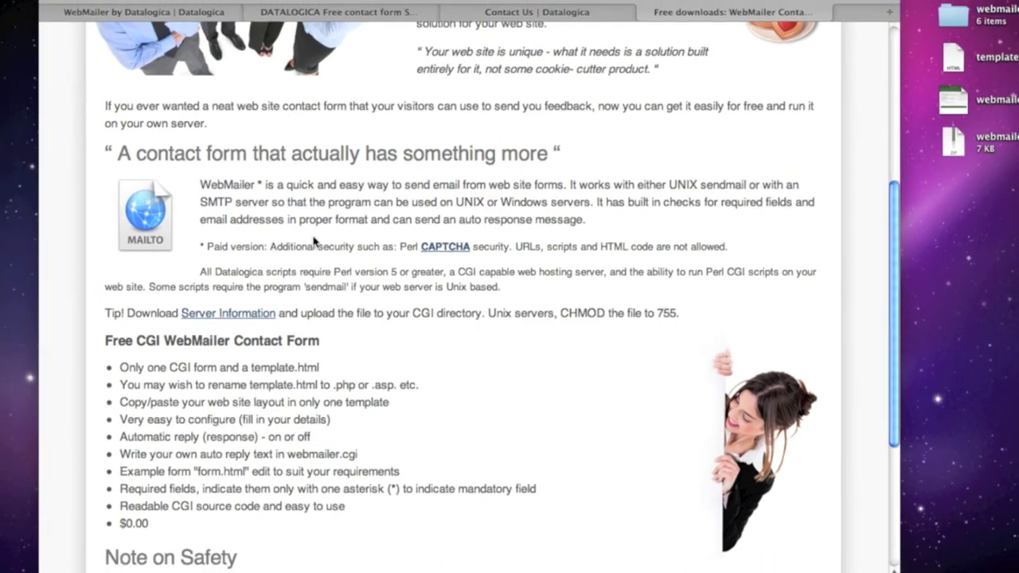
{"action": "scroll", "coordinate": [315, 240], "scroll_direction": "down", "scroll_amount": 5}
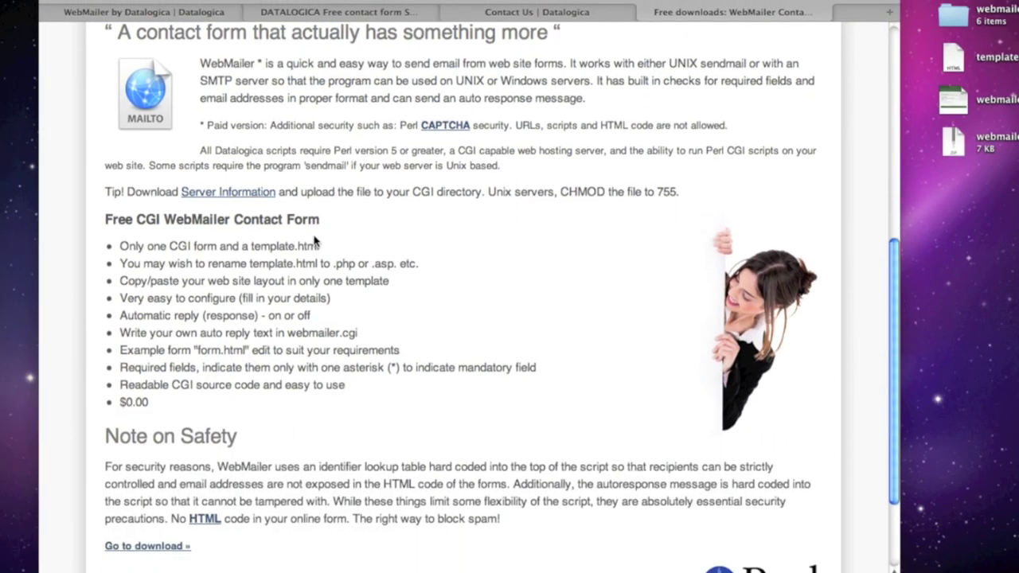
{"action": "scroll", "coordinate": [315, 241], "scroll_direction": "up", "scroll_amount": 9}
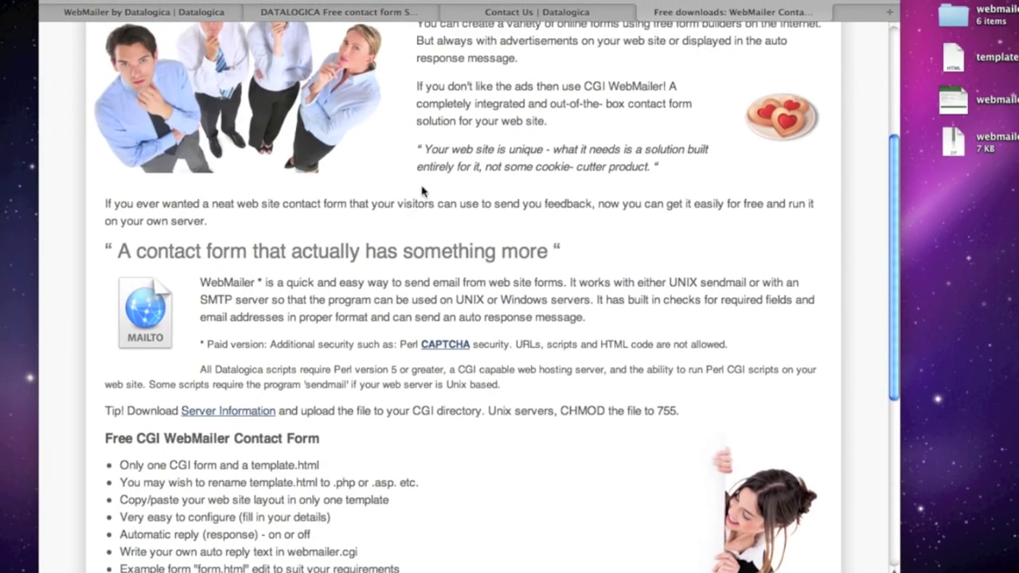
{"action": "scroll", "coordinate": [426, 187], "scroll_direction": "up", "scroll_amount": 9}
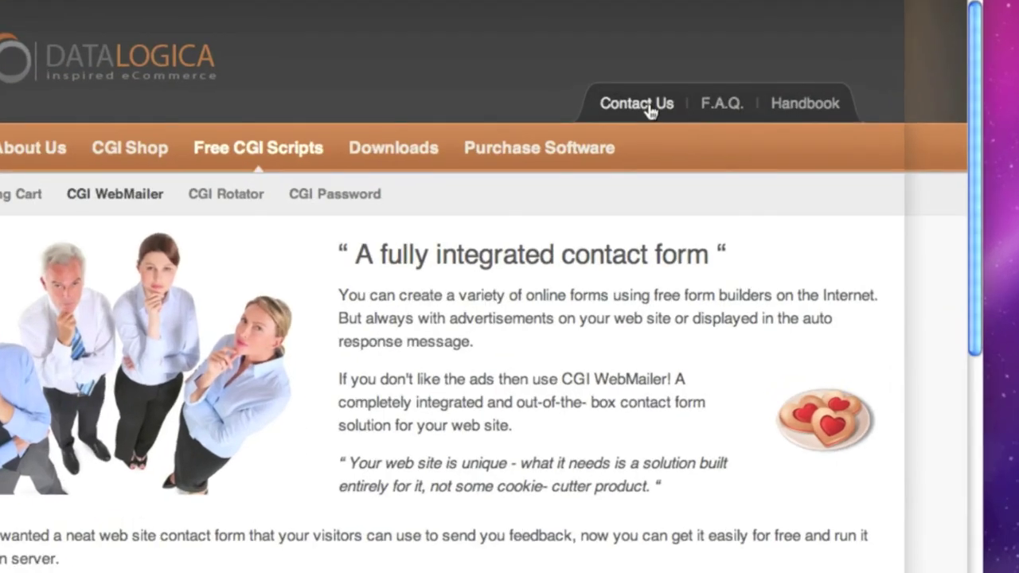
Step: Open the Datalogica Contact Us page and reload twice to get the 'three seven two one' word CAPTCHA
{"action": "left_click", "coordinate": [649, 111]}
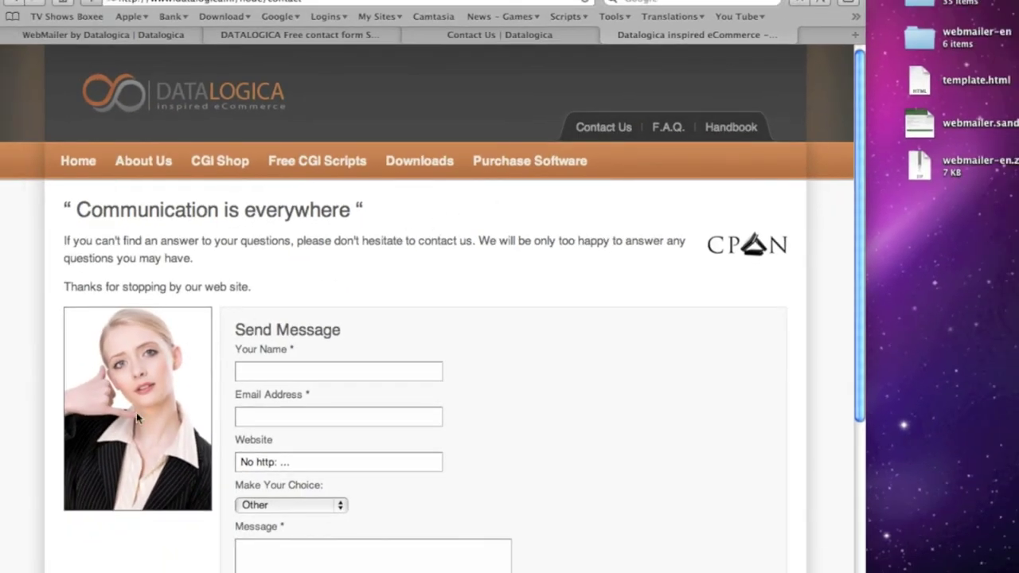
{"action": "scroll", "coordinate": [339, 410], "scroll_direction": "down", "scroll_amount": 5}
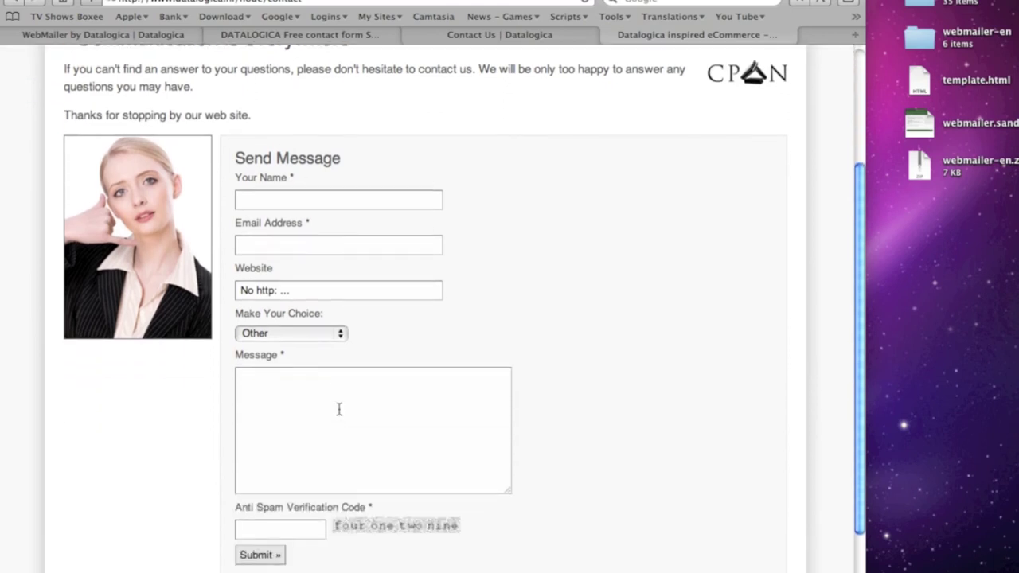
{"action": "scroll", "coordinate": [340, 409], "scroll_direction": "down", "scroll_amount": 3}
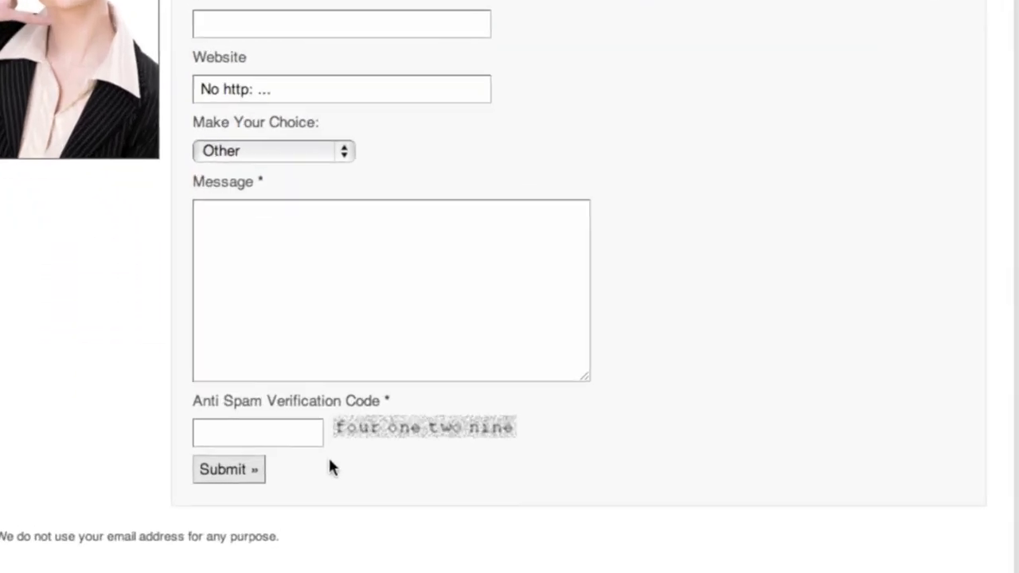
{"action": "right_click", "coordinate": [544, 402]}
{"action": "left_click", "coordinate": [579, 426]}
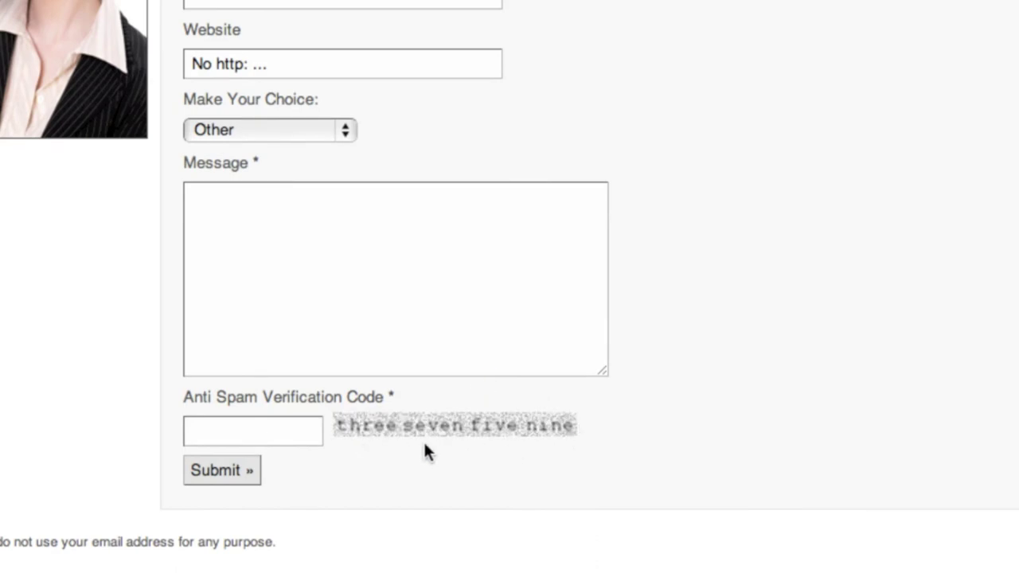
{"action": "right_click", "coordinate": [564, 451]}
{"action": "left_click", "coordinate": [591, 487]}
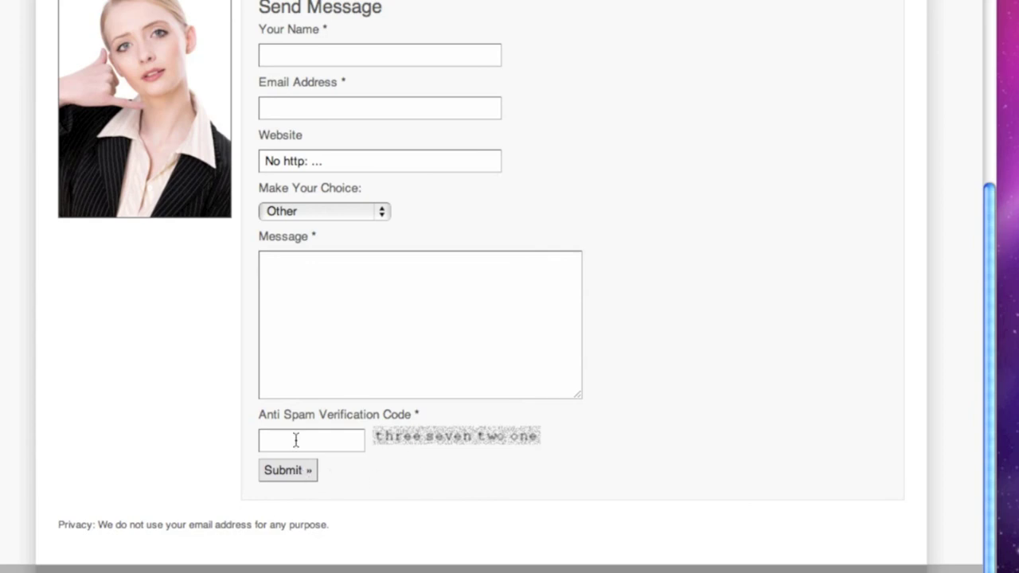
Step: Submit the form empty, note the 'No valid anti spam code' error, and go back
{"action": "left_click", "coordinate": [289, 471]}
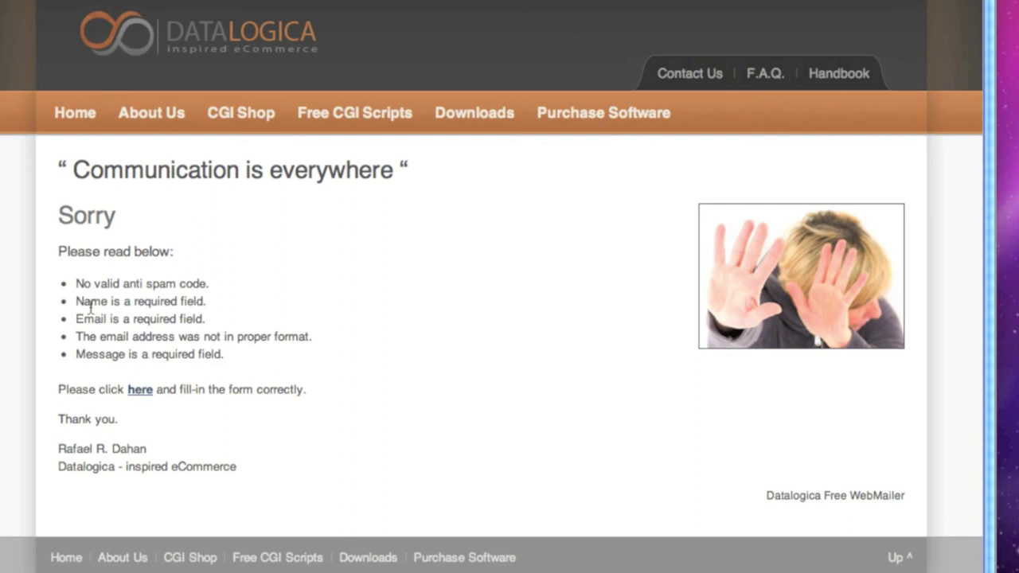
{"action": "left_click_drag", "start_coordinate": [77, 283], "coordinate": [230, 284]}
{"action": "left_click", "coordinate": [235, 285]}
{"action": "left_click", "coordinate": [141, 390]}
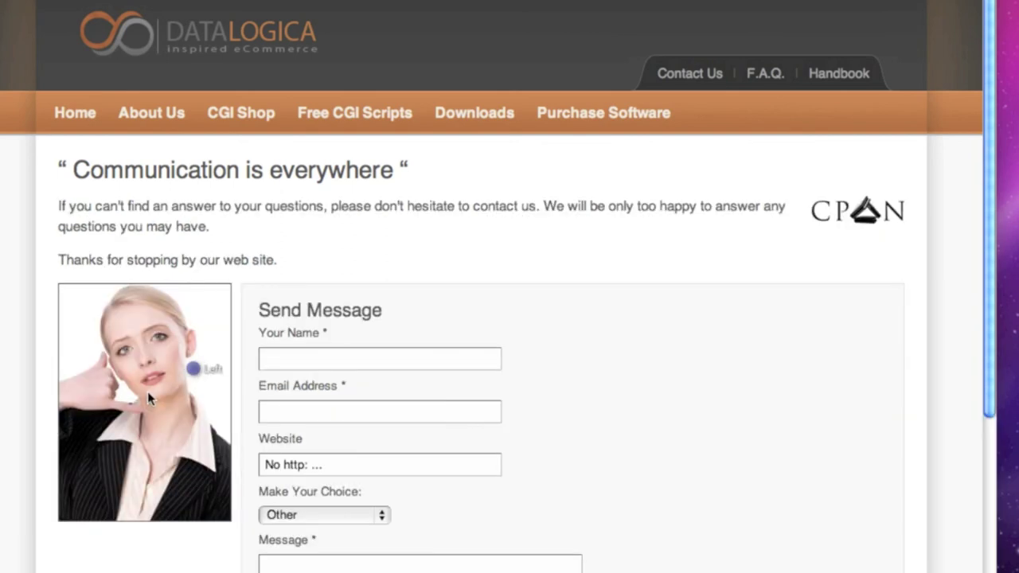
Step: Submit again with only '3' as the anti-spam code, then return to the Send Message form
{"action": "scroll", "coordinate": [683, 366], "scroll_direction": "down", "scroll_amount": 3}
{"action": "scroll", "coordinate": [683, 368], "scroll_direction": "down", "scroll_amount": 2}
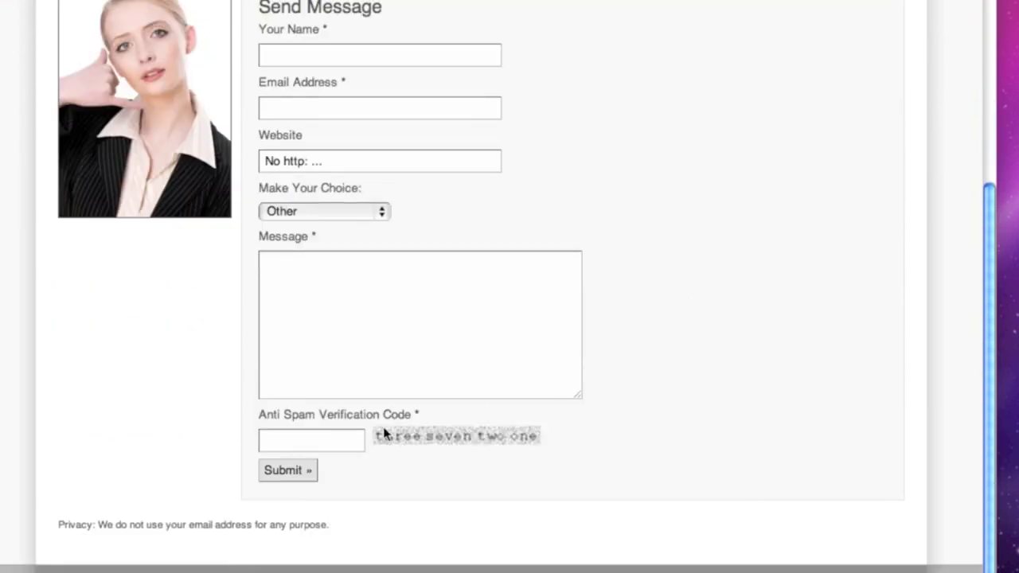
{"action": "left_click", "coordinate": [357, 401]}
{"action": "type", "text": "3721"}
{"action": "left_click", "coordinate": [291, 476]}
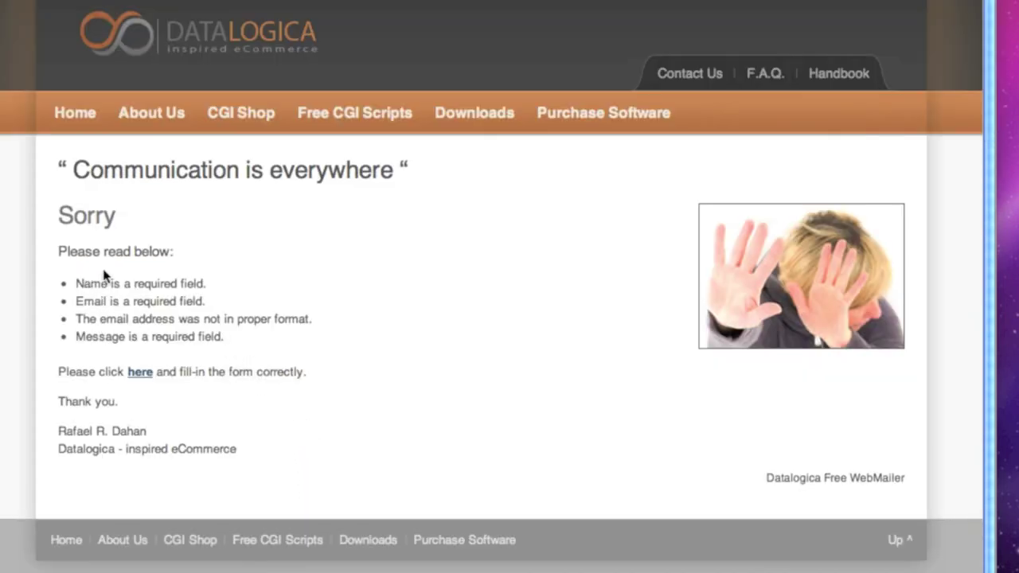
{"action": "left_click", "coordinate": [139, 372]}
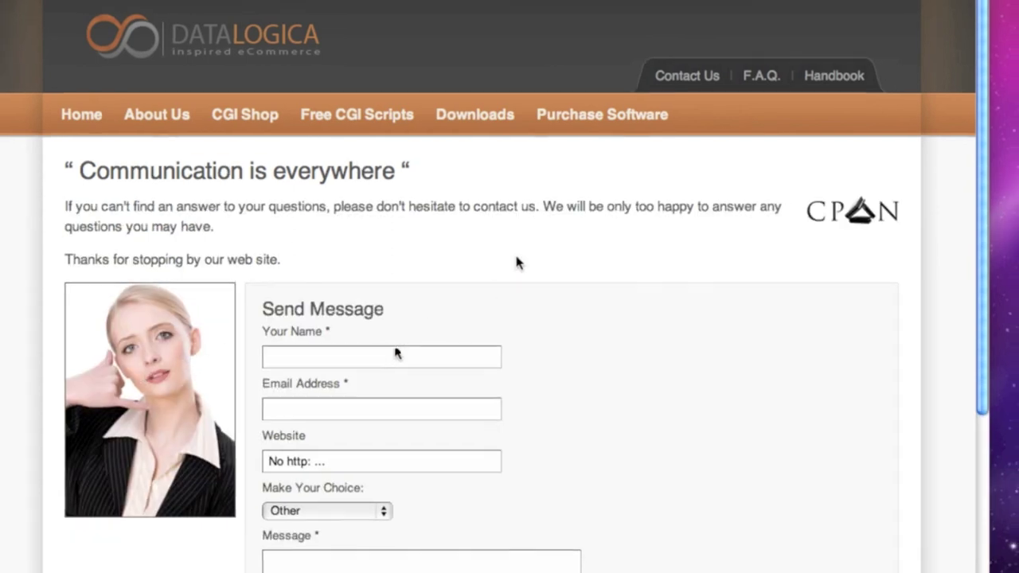